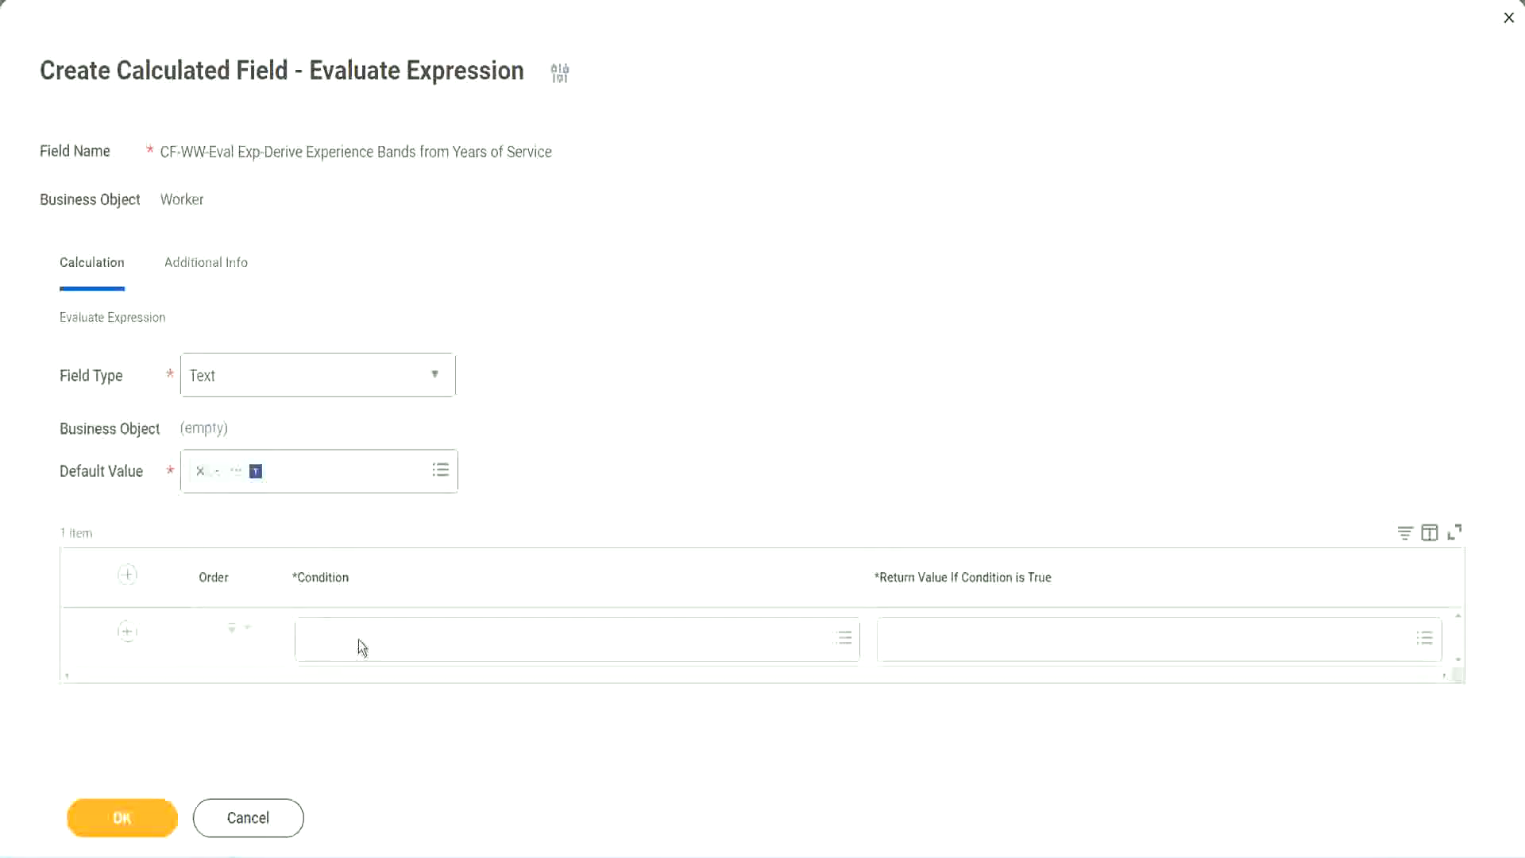
Set the first row's condition to CF-WW-TF-Length of Service between 0 and 7 years, copying the Field 1 name from the Notepad++ notes
left_click(359, 640)
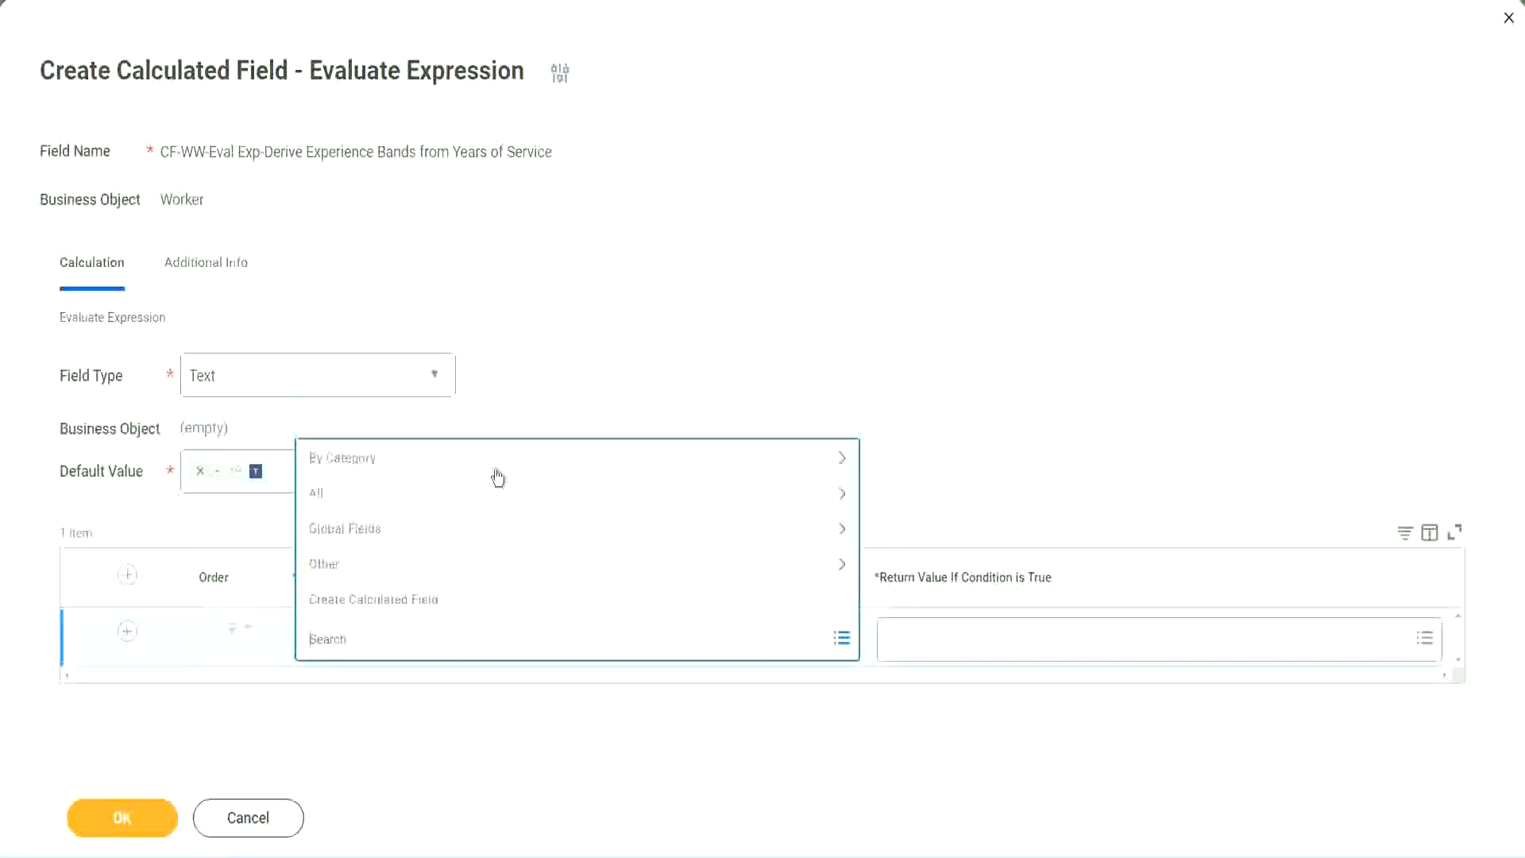
left_click(582, 353)
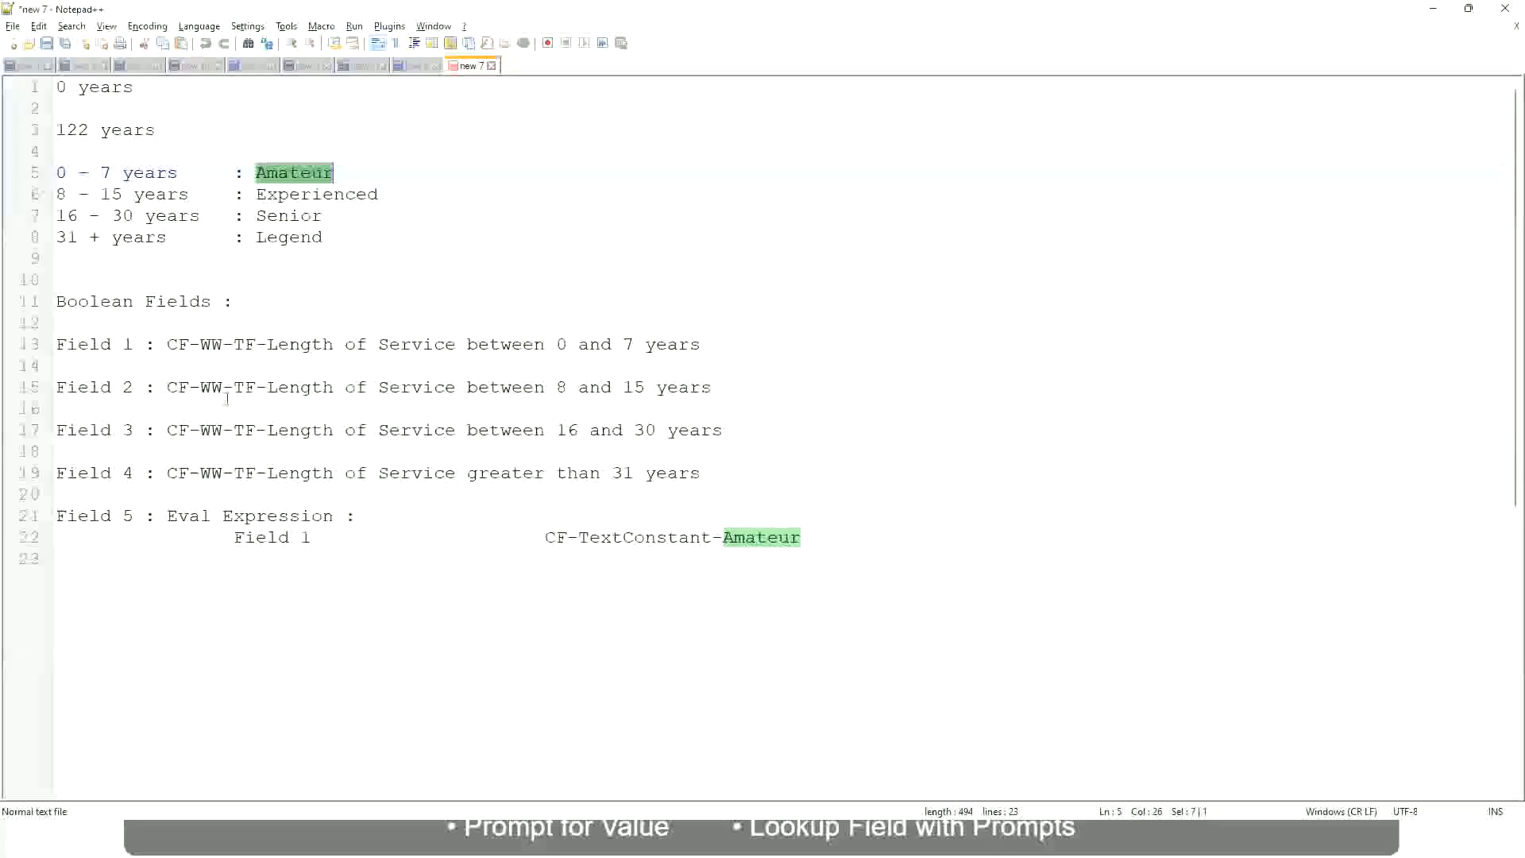
double_click(173, 345)
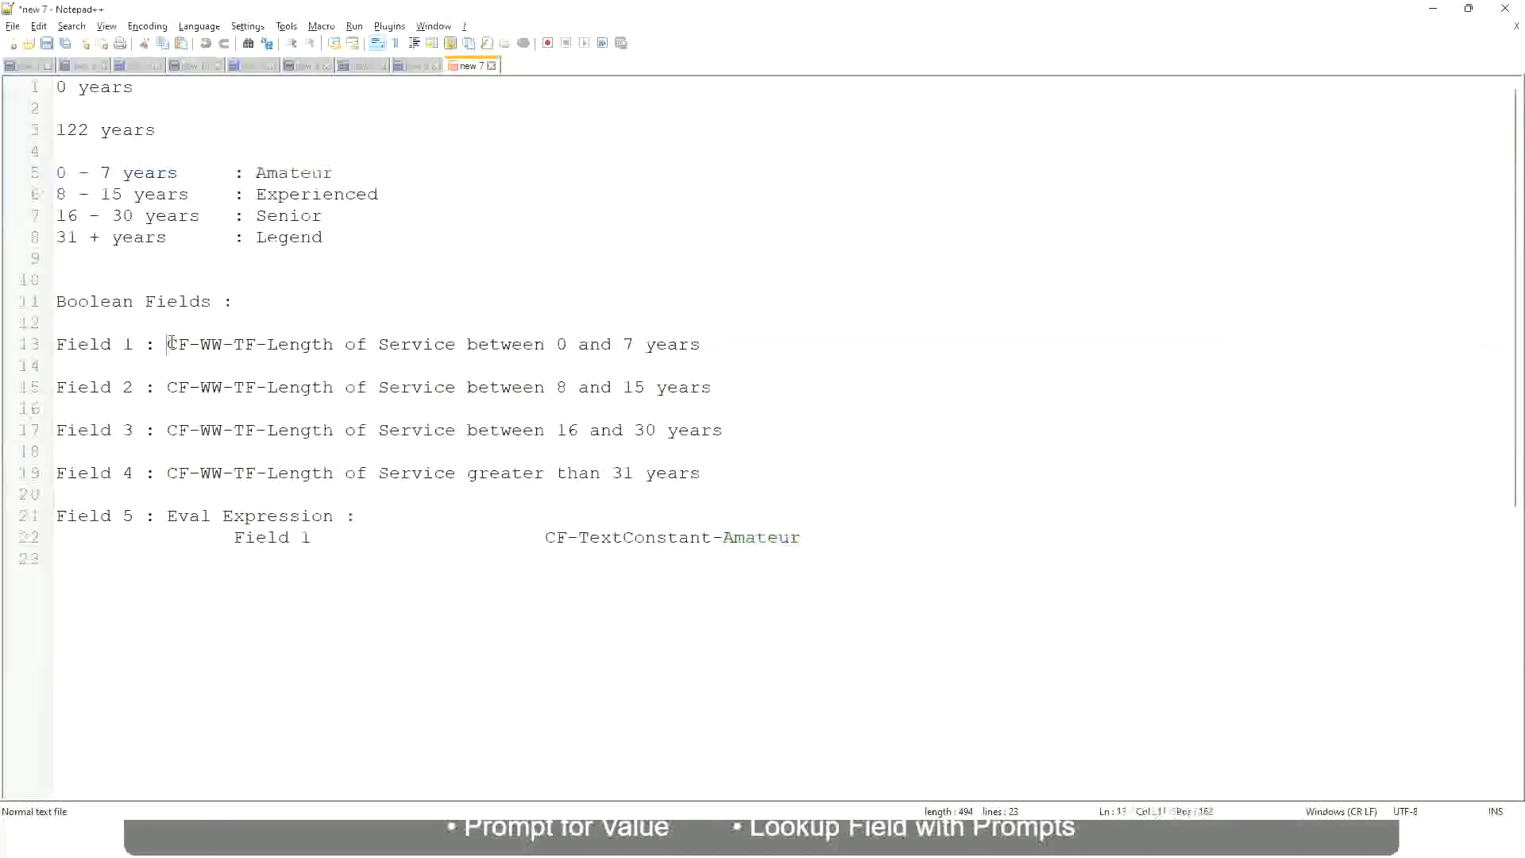
left_click_drag(263, 347, 702, 351)
key("ctrl+c")
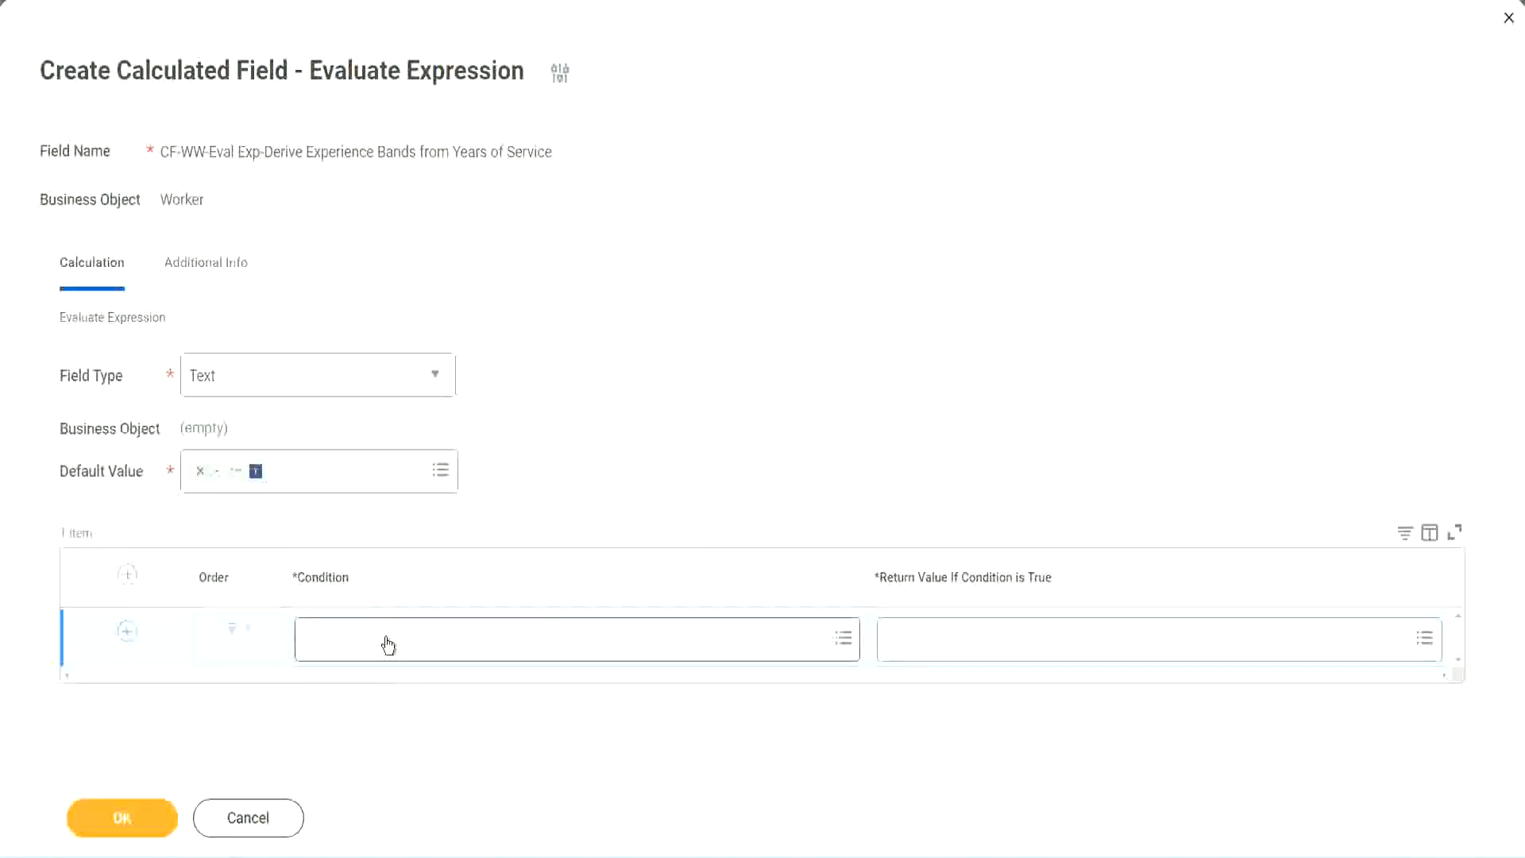
left_click(388, 645)
key("ctrl+v")
key("Return")
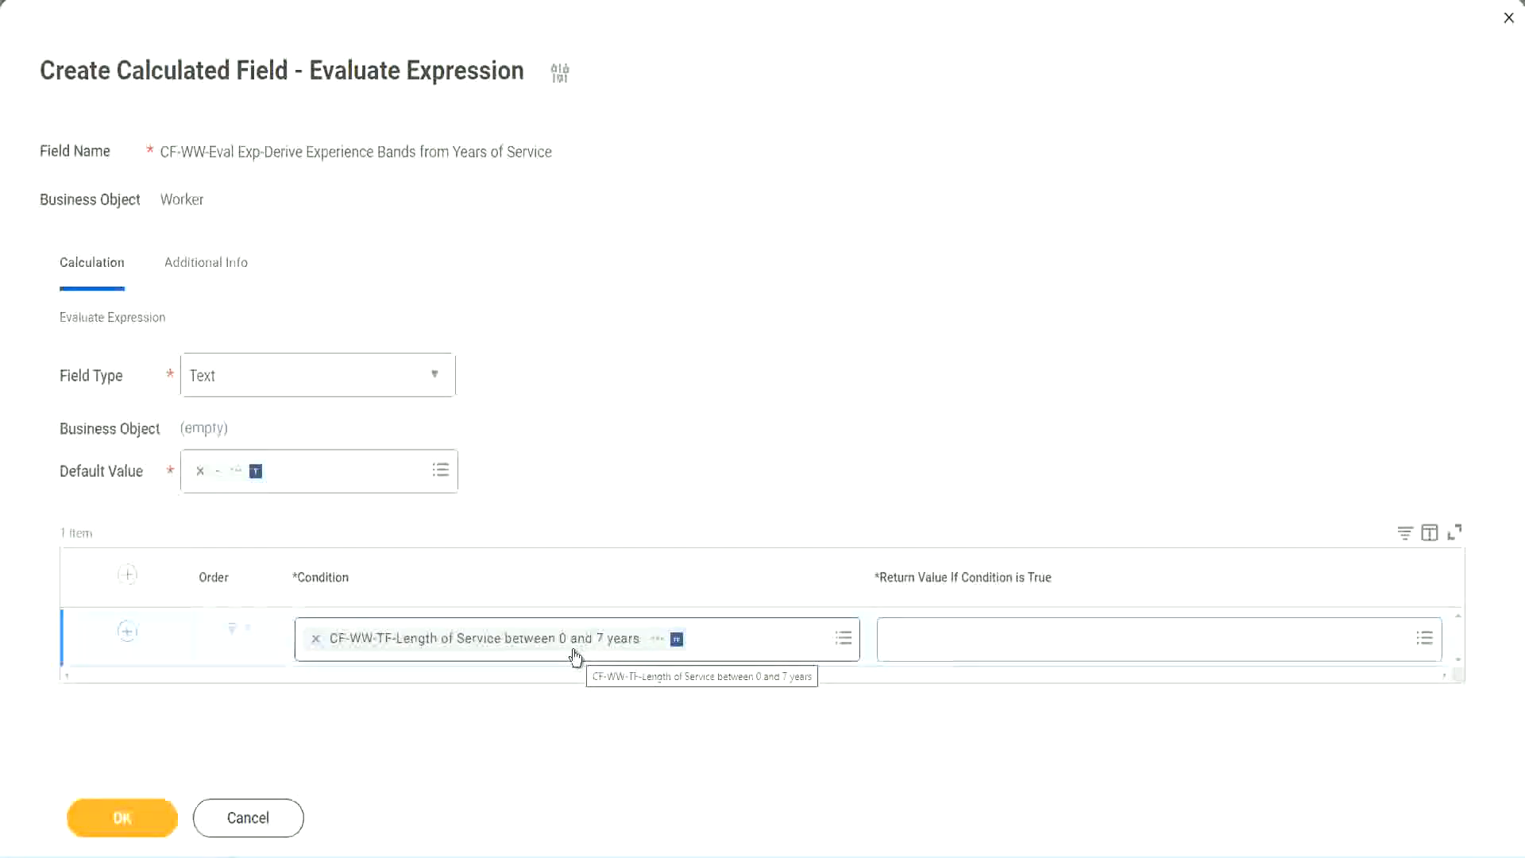
left_click(992, 651)
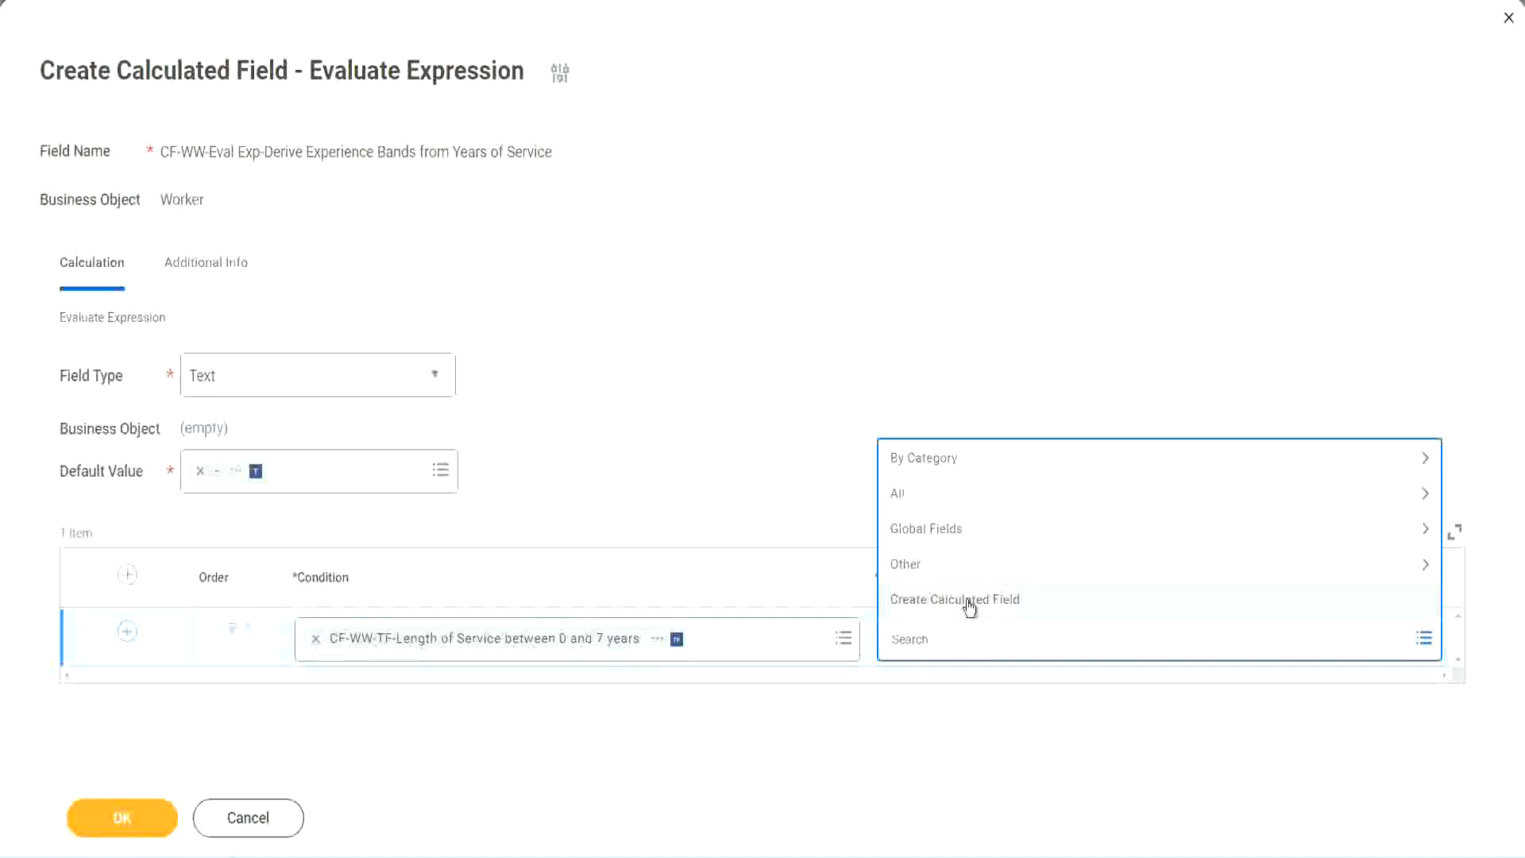
left_click(882, 389)
left_click(918, 648)
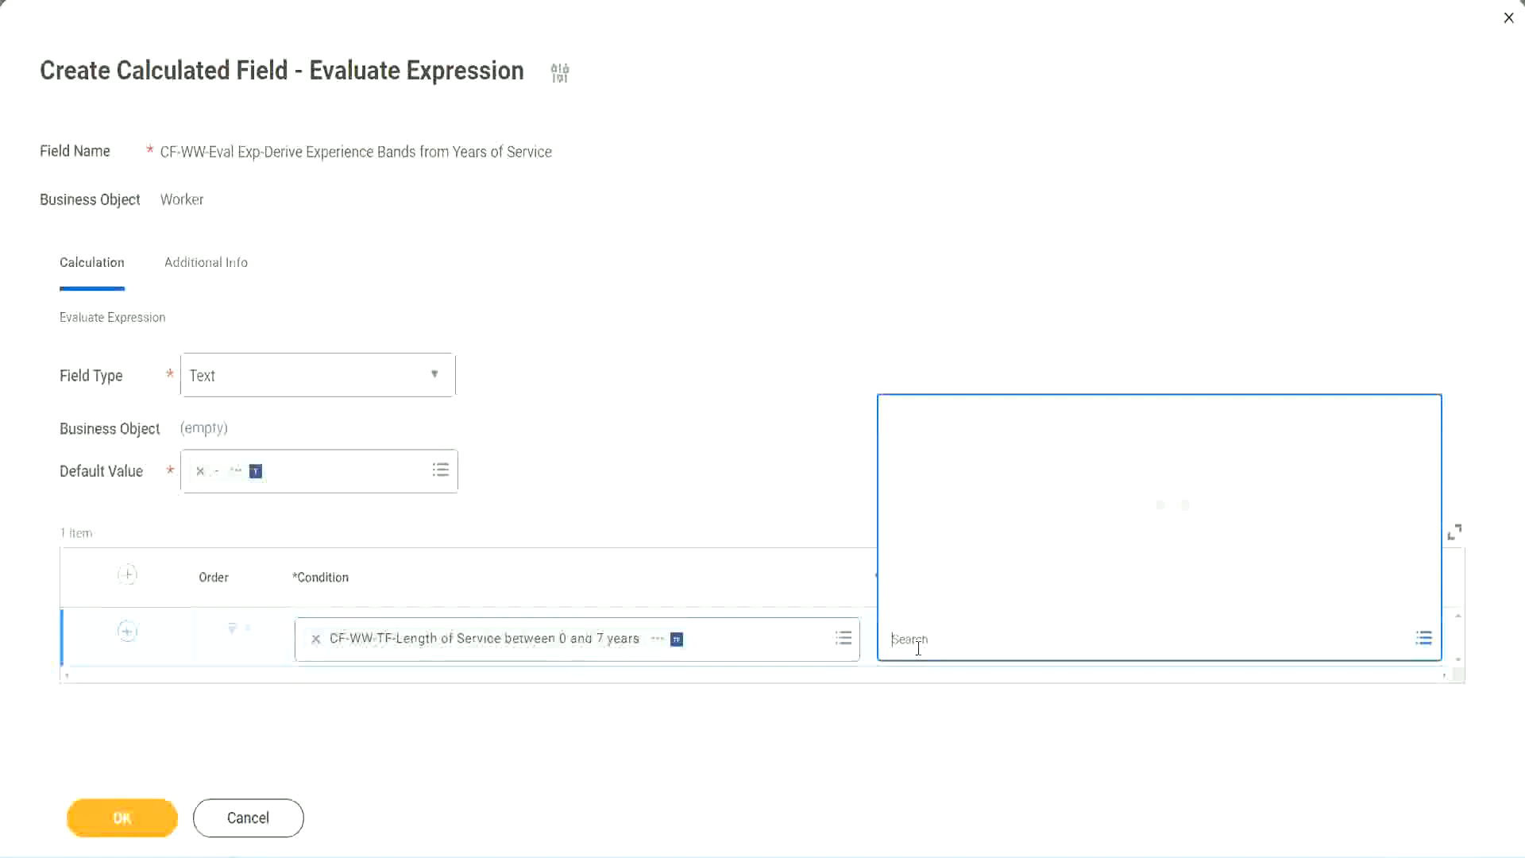
type("Amaterue")
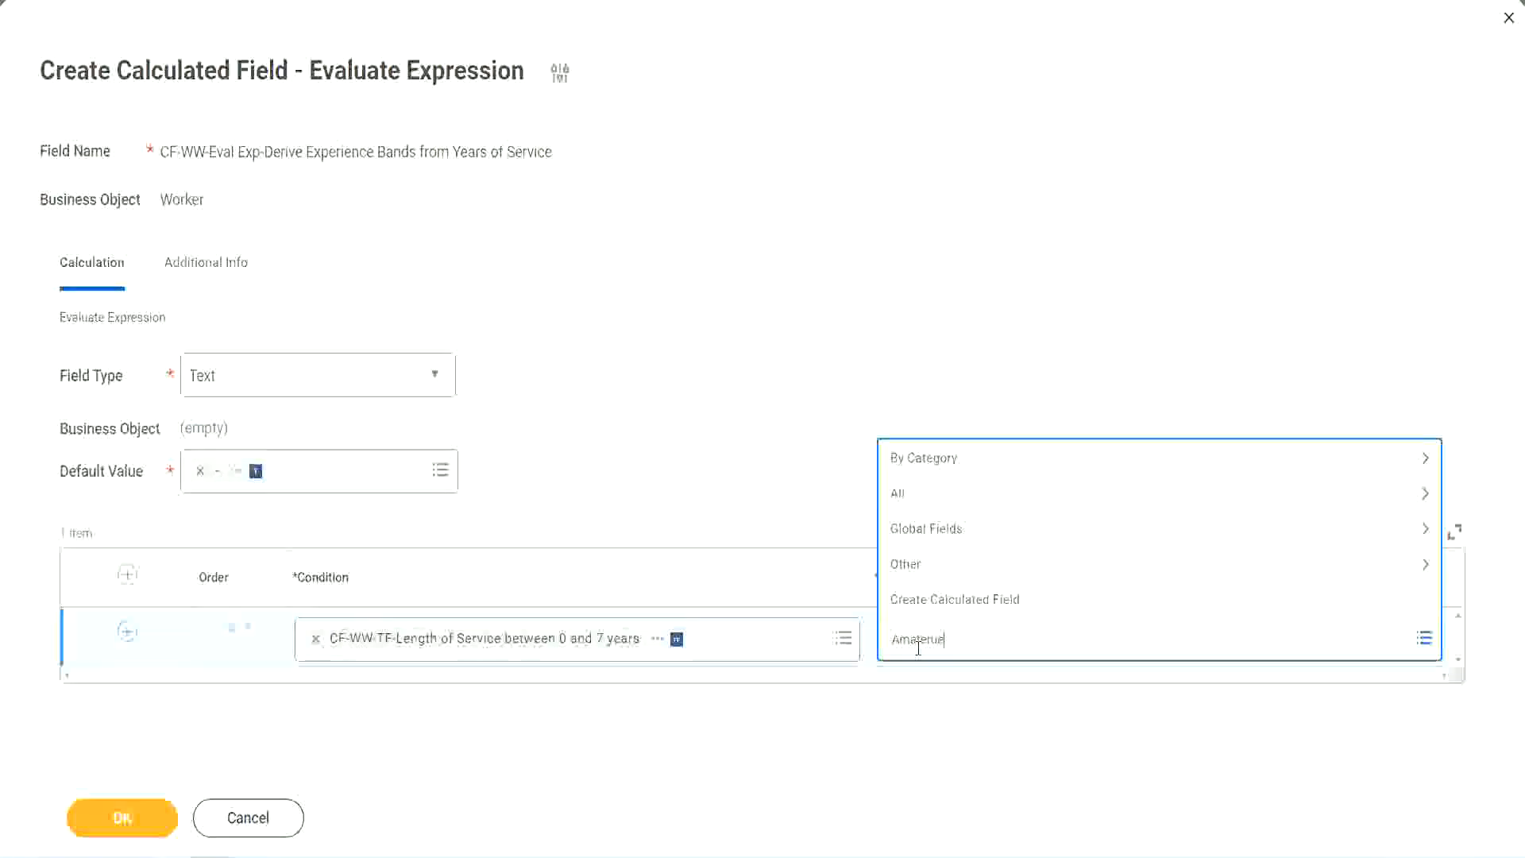
left_click(770, 461)
left_click(961, 645)
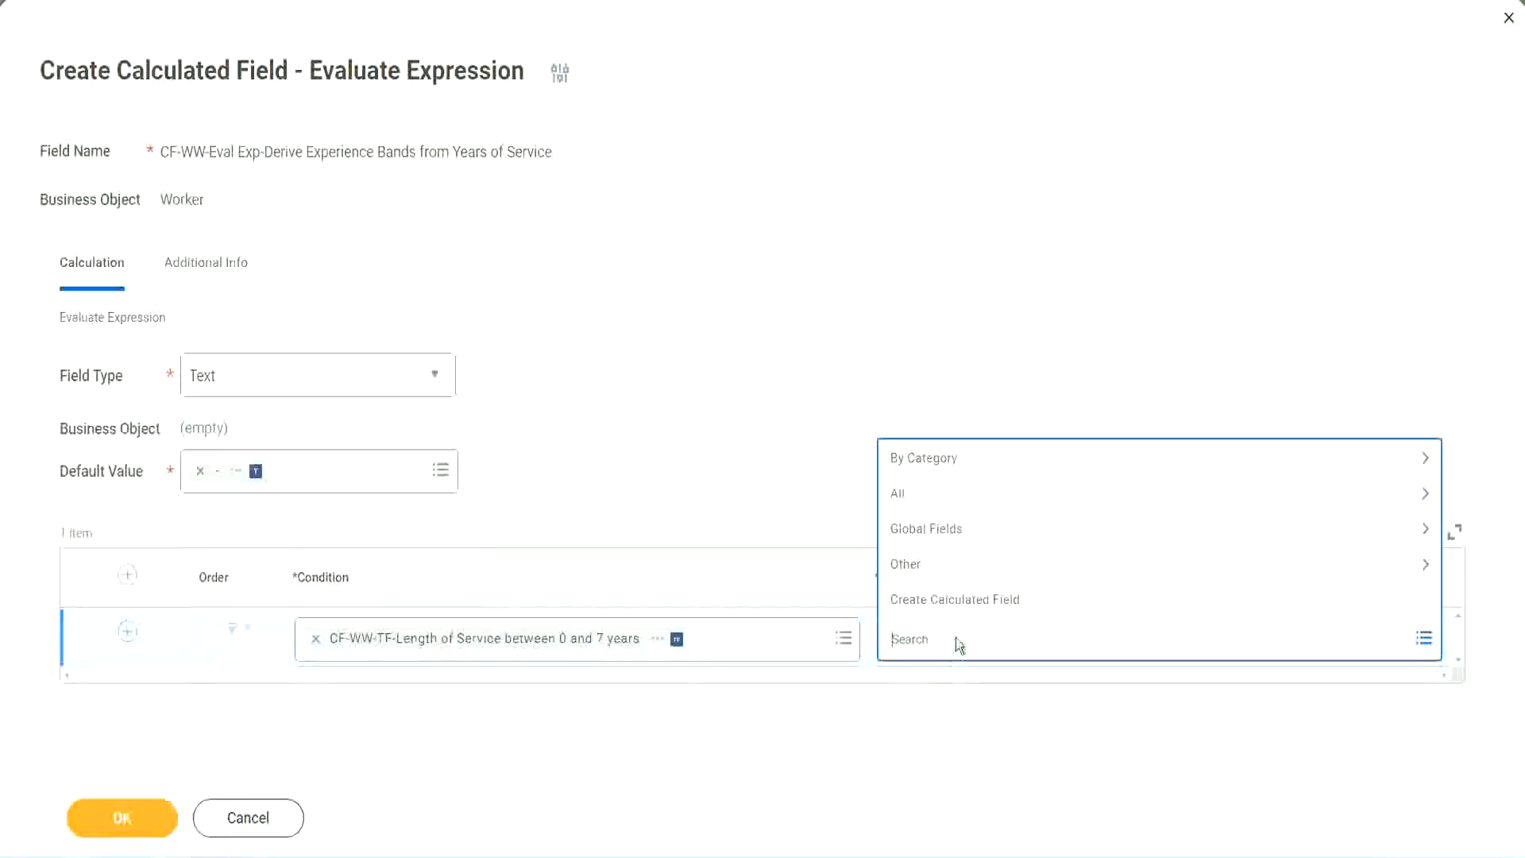
left_click(769, 463)
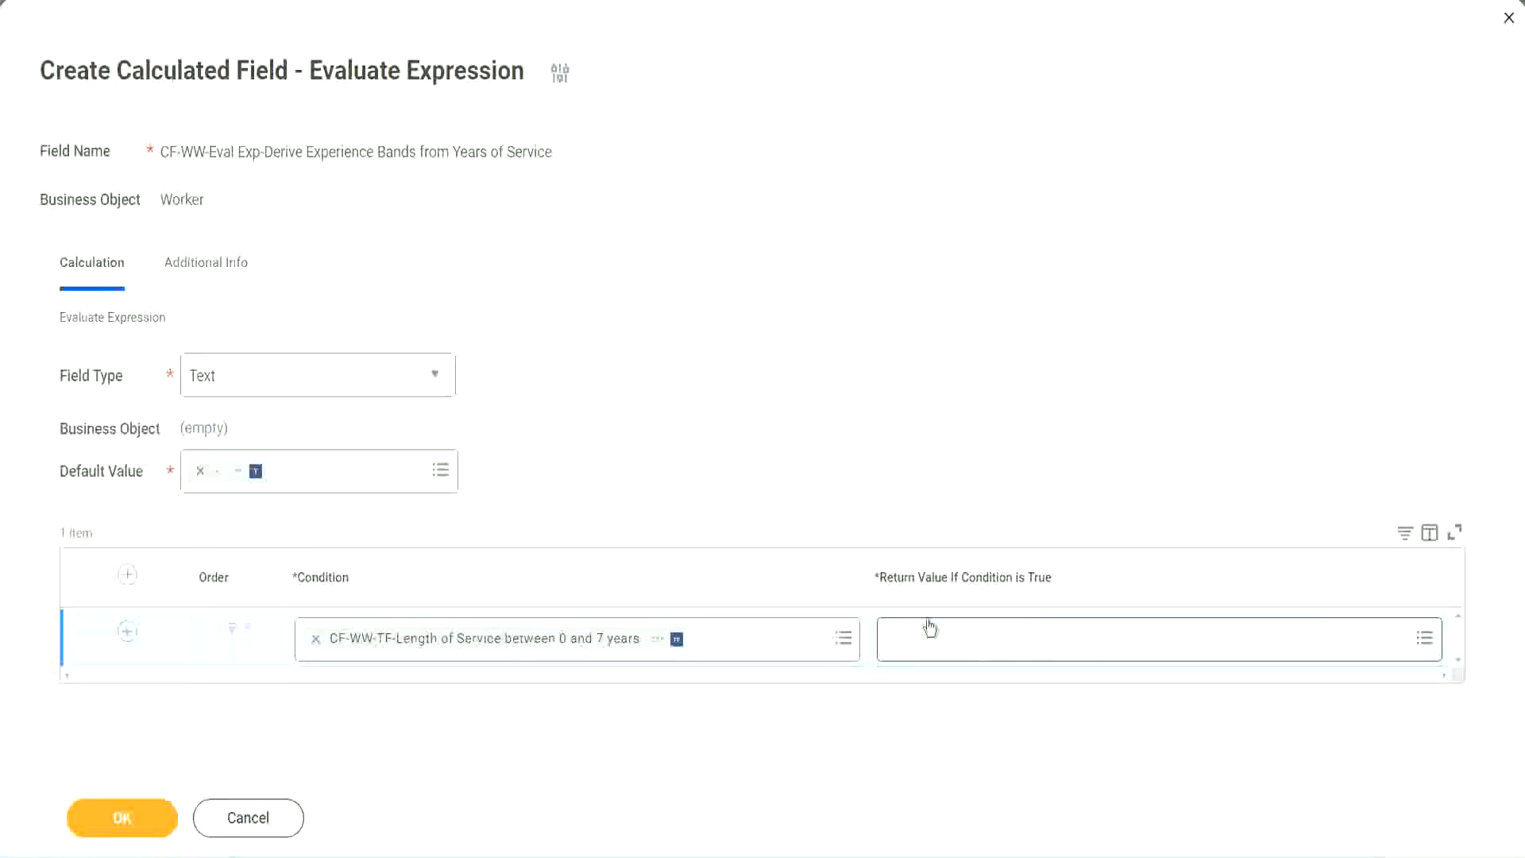
Start a new calculated field for the first row's return value and name it CF-WW-TC-Amateur
left_click(987, 640)
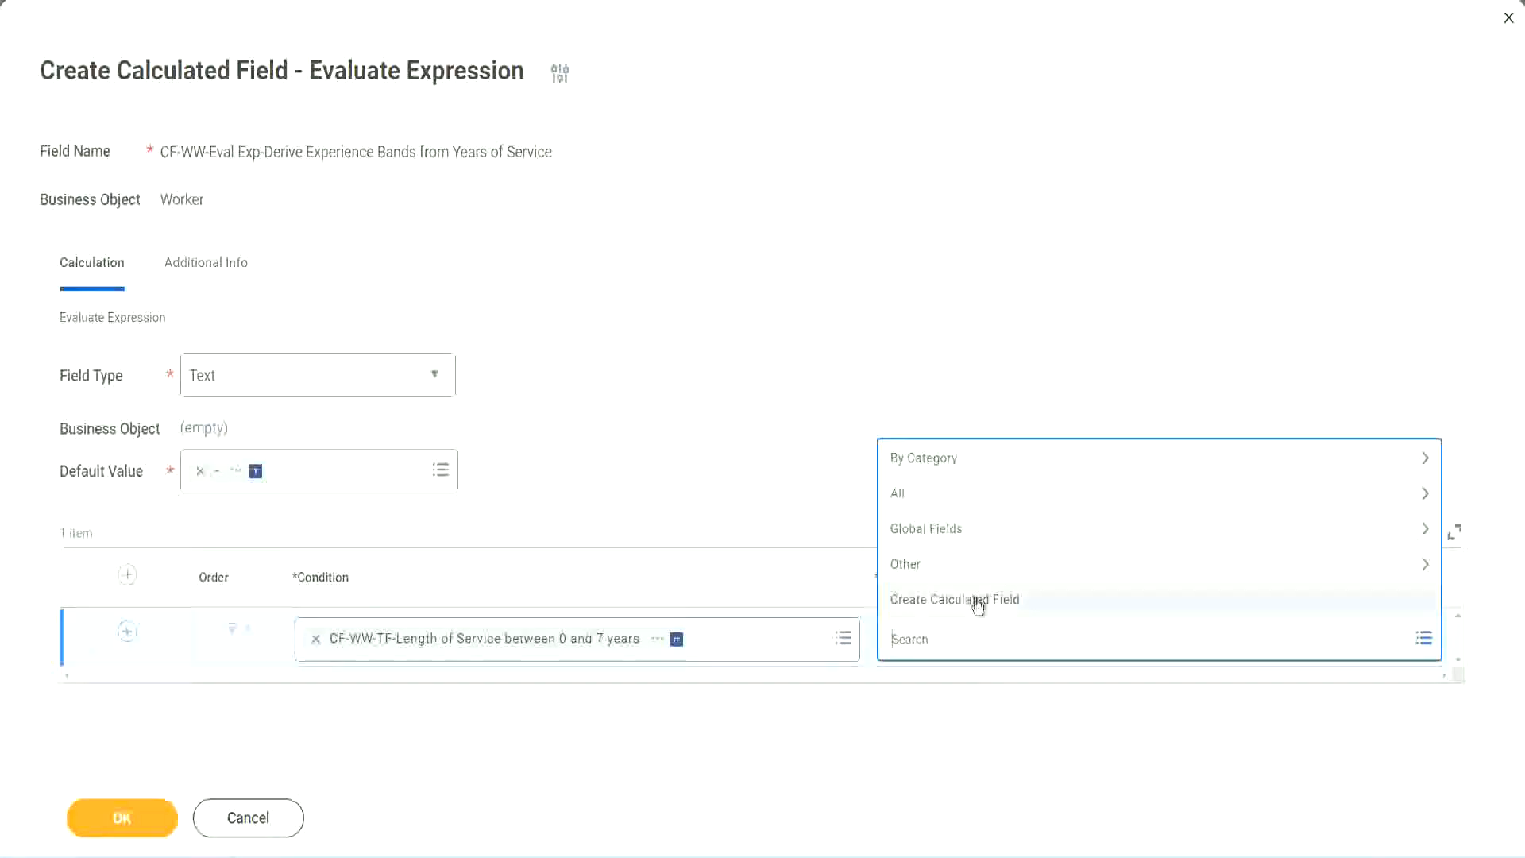
left_click(977, 606)
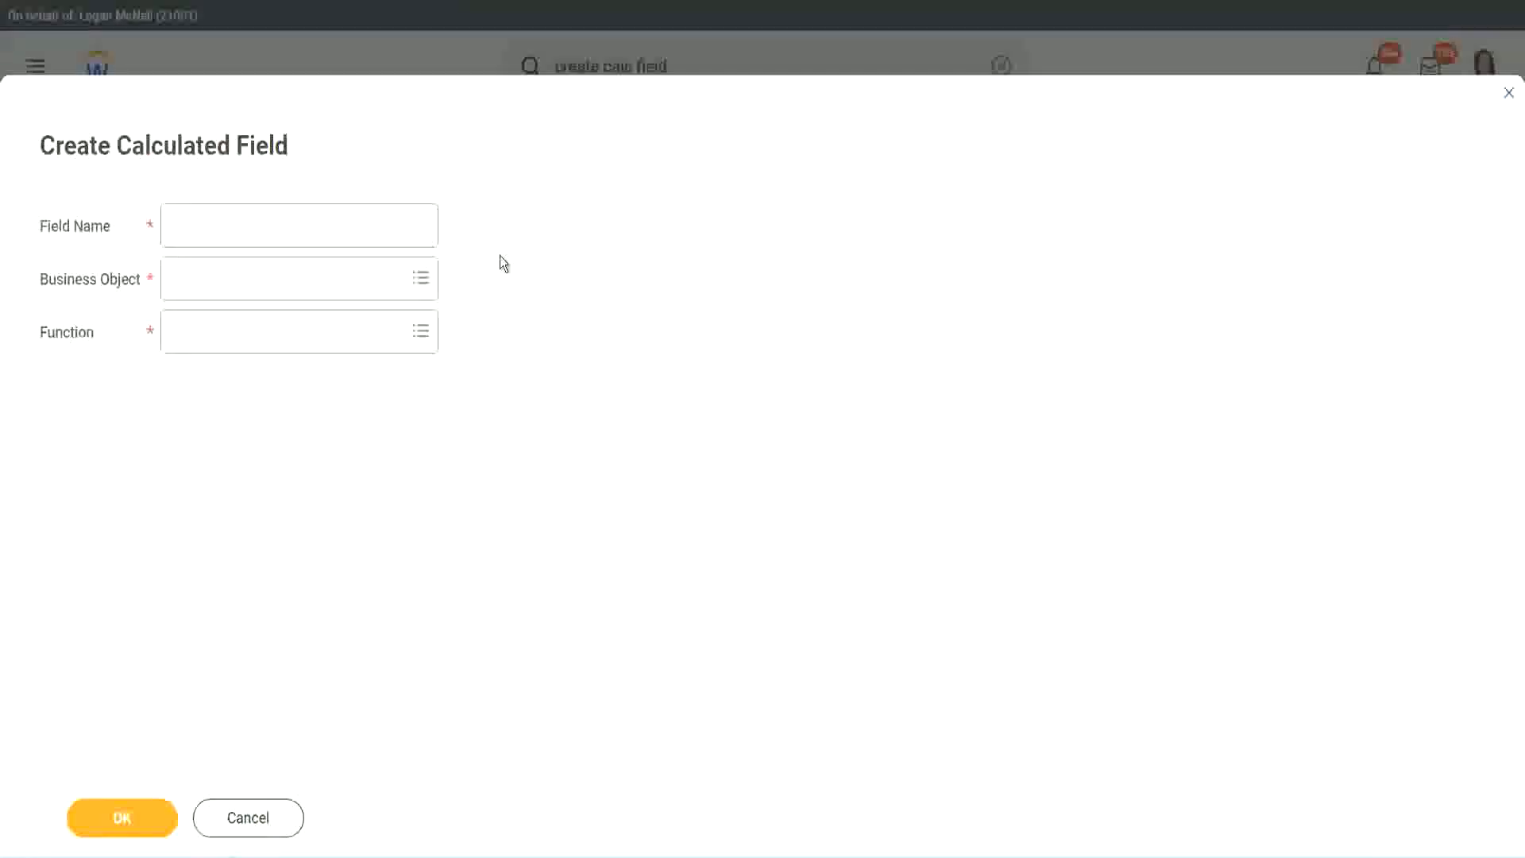
left_click(188, 227)
type("CF")
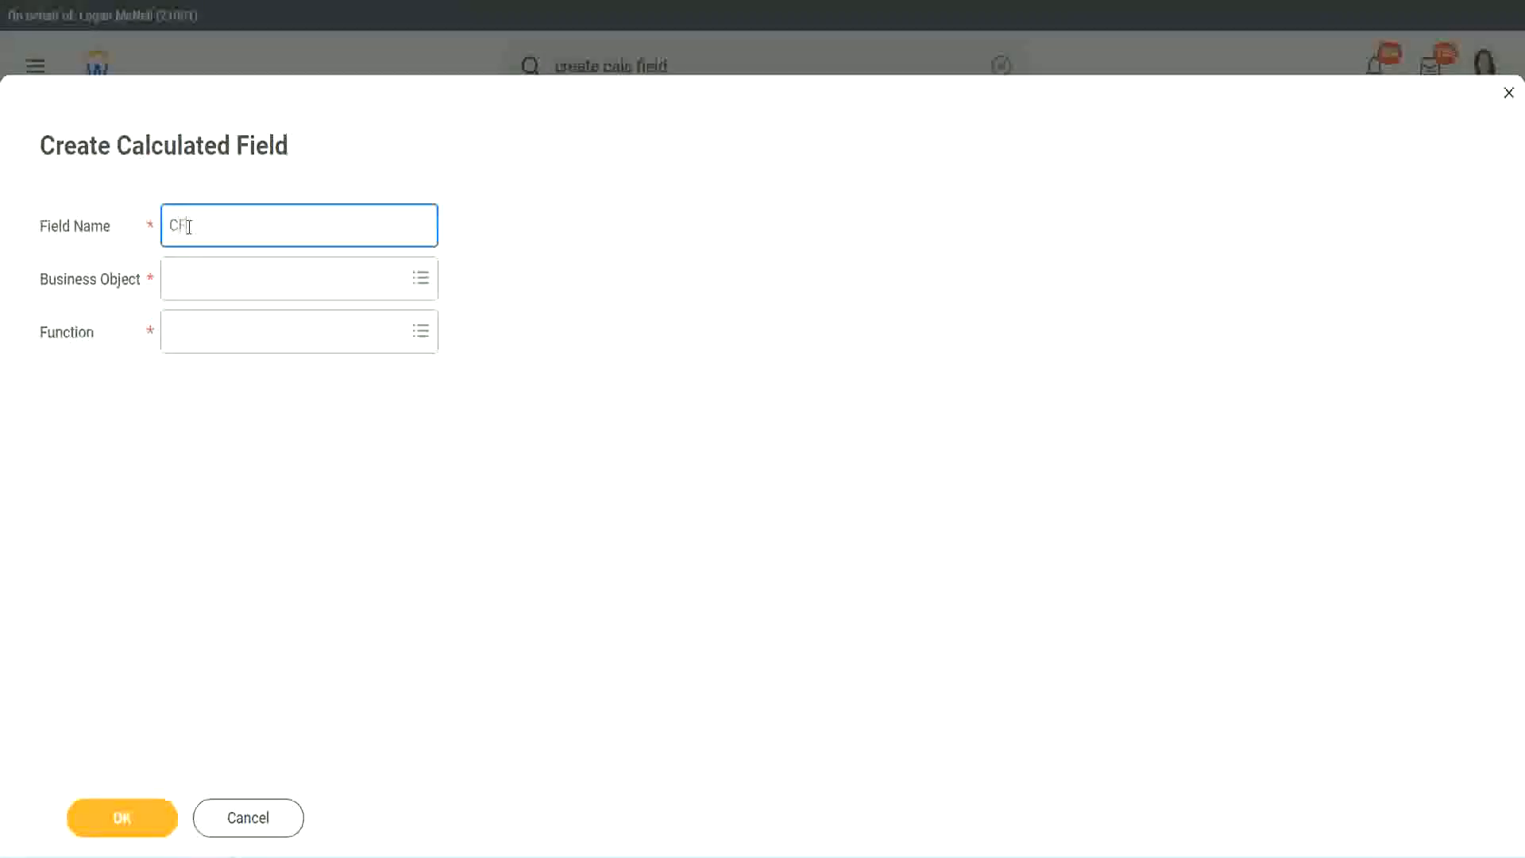
type(" TF")
type("-Am")
type("ateur")
left_click(191, 226)
type("WW")
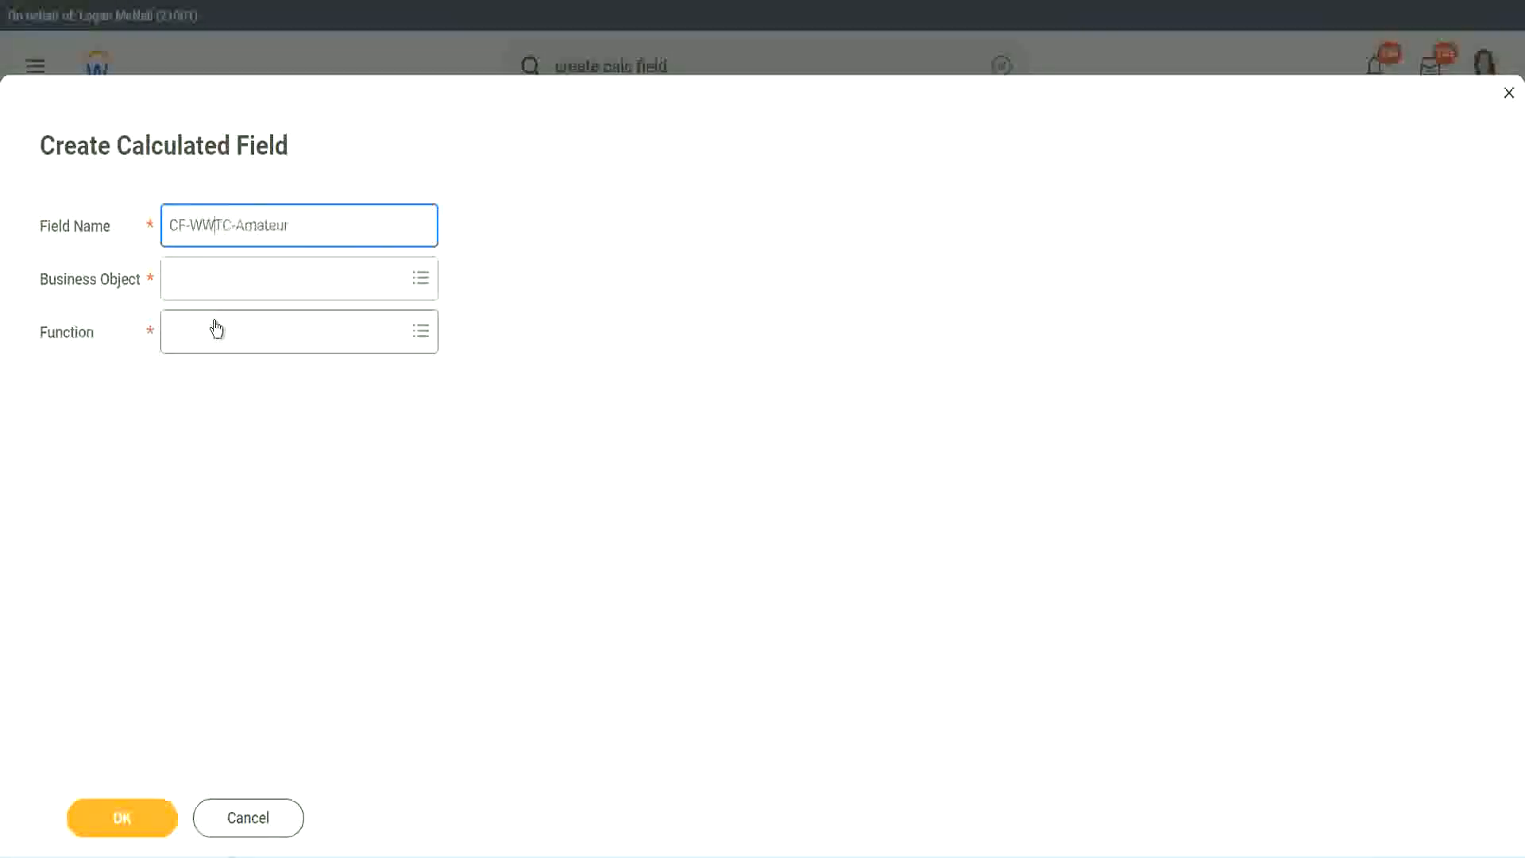
Set the new calculated field's business object to Global
left_click(215, 282)
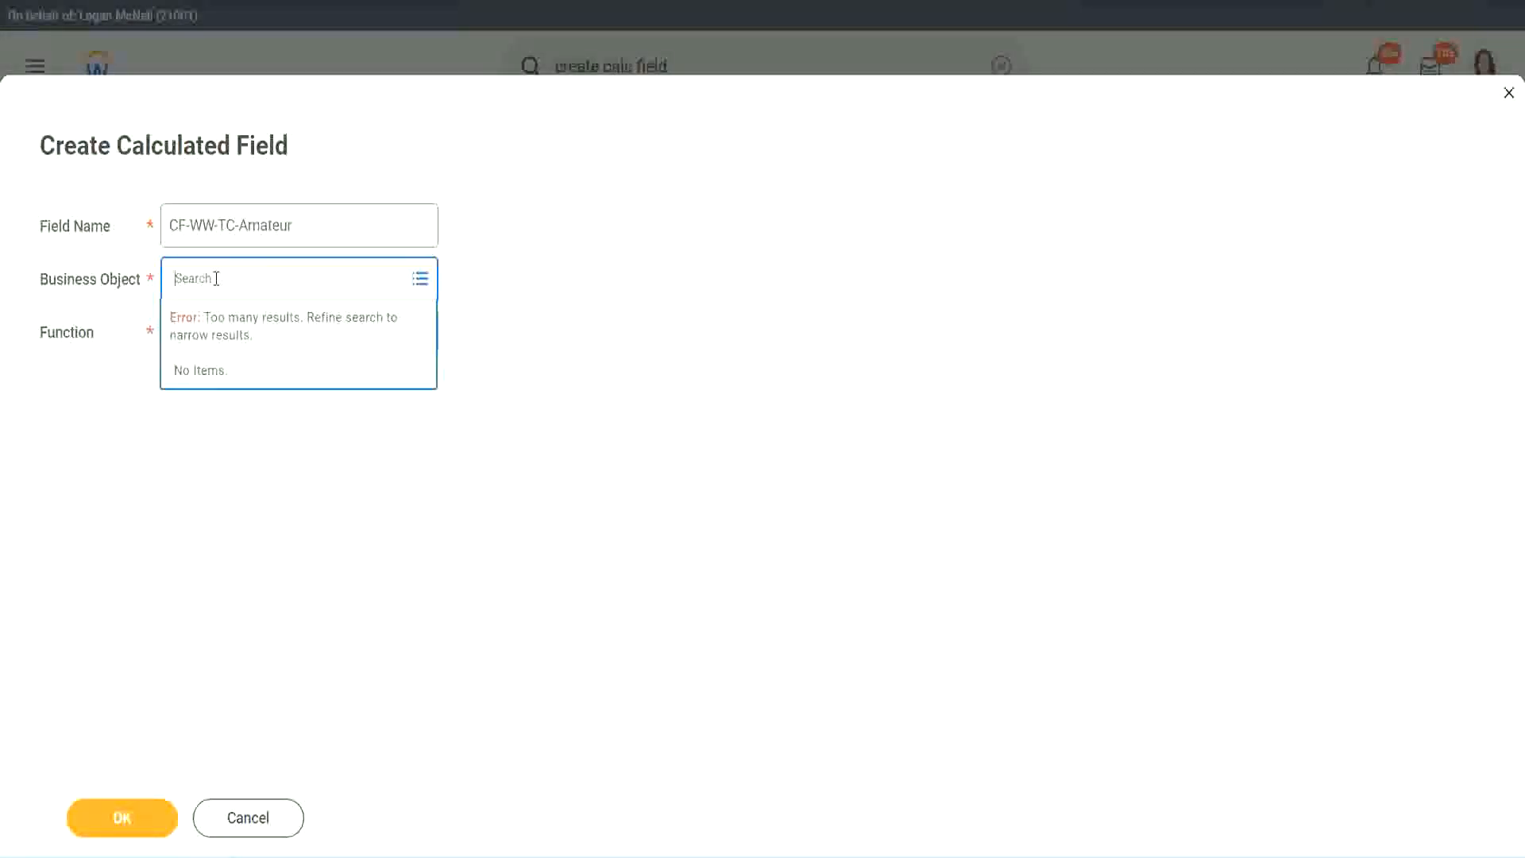
type("worker")
key("BackSpace")
key("BackSpace")
key("BackSpace")
key("BackSpace")
key("BackSpace")
key("BackSpace")
type("global")
key("Return")
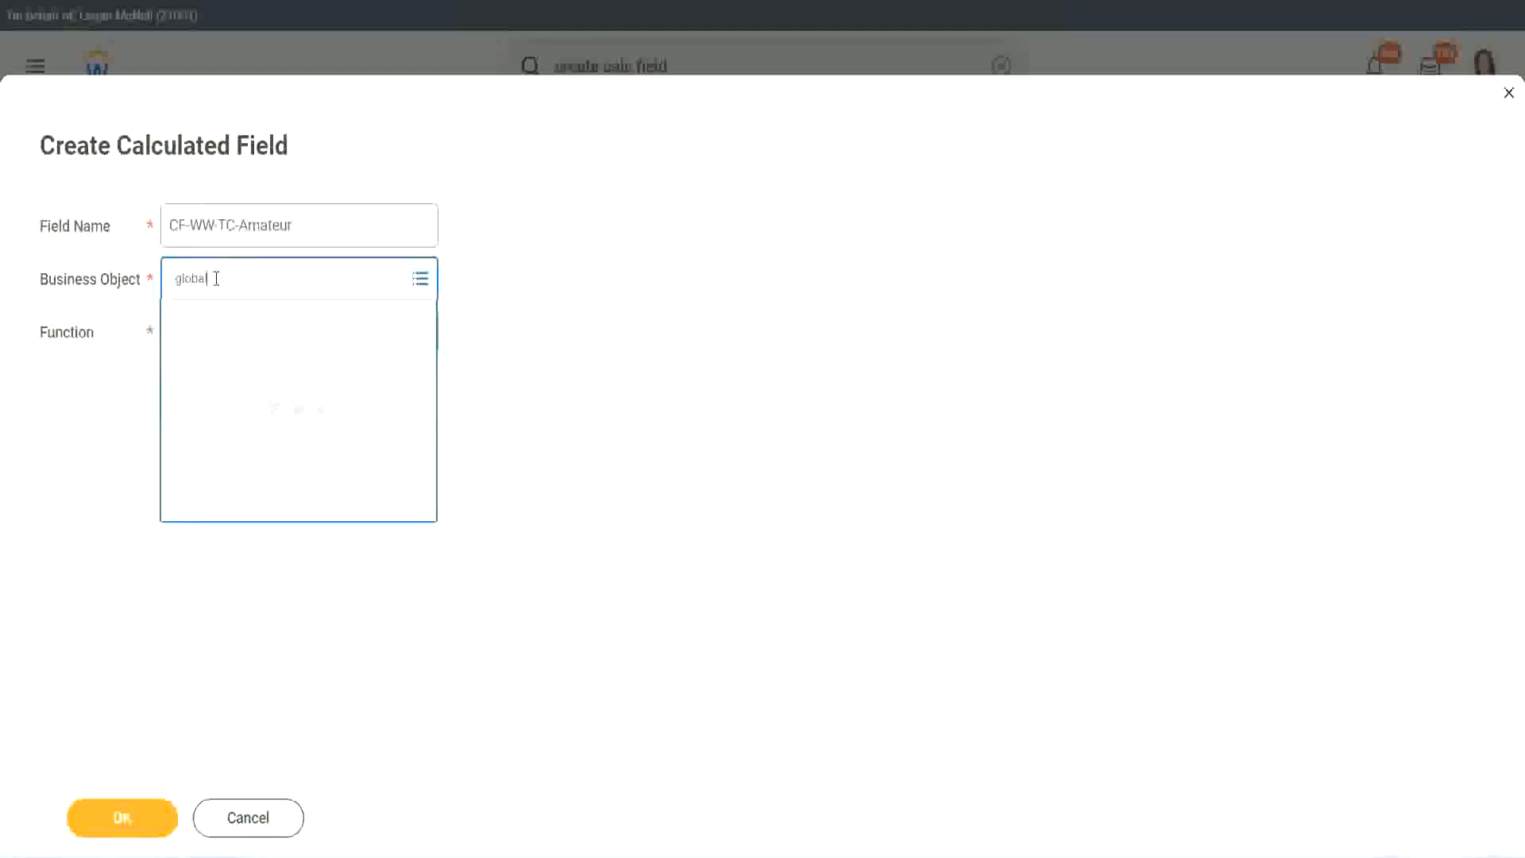
left_click(238, 374)
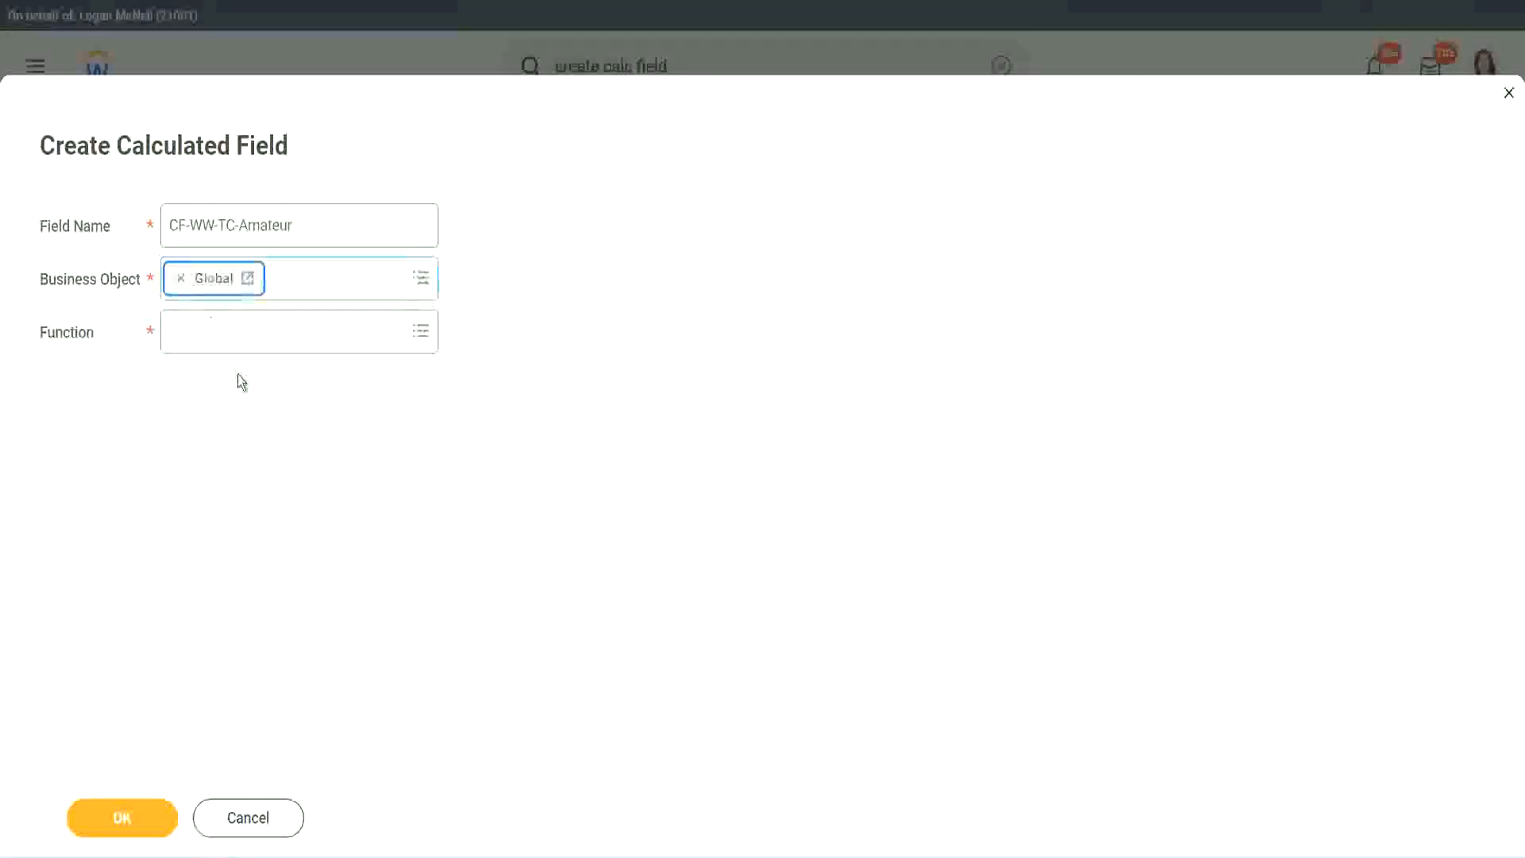
Copy "Amateur" from the field name, choose Text Constant as the function and confirm the new field
triple_click(397, 225)
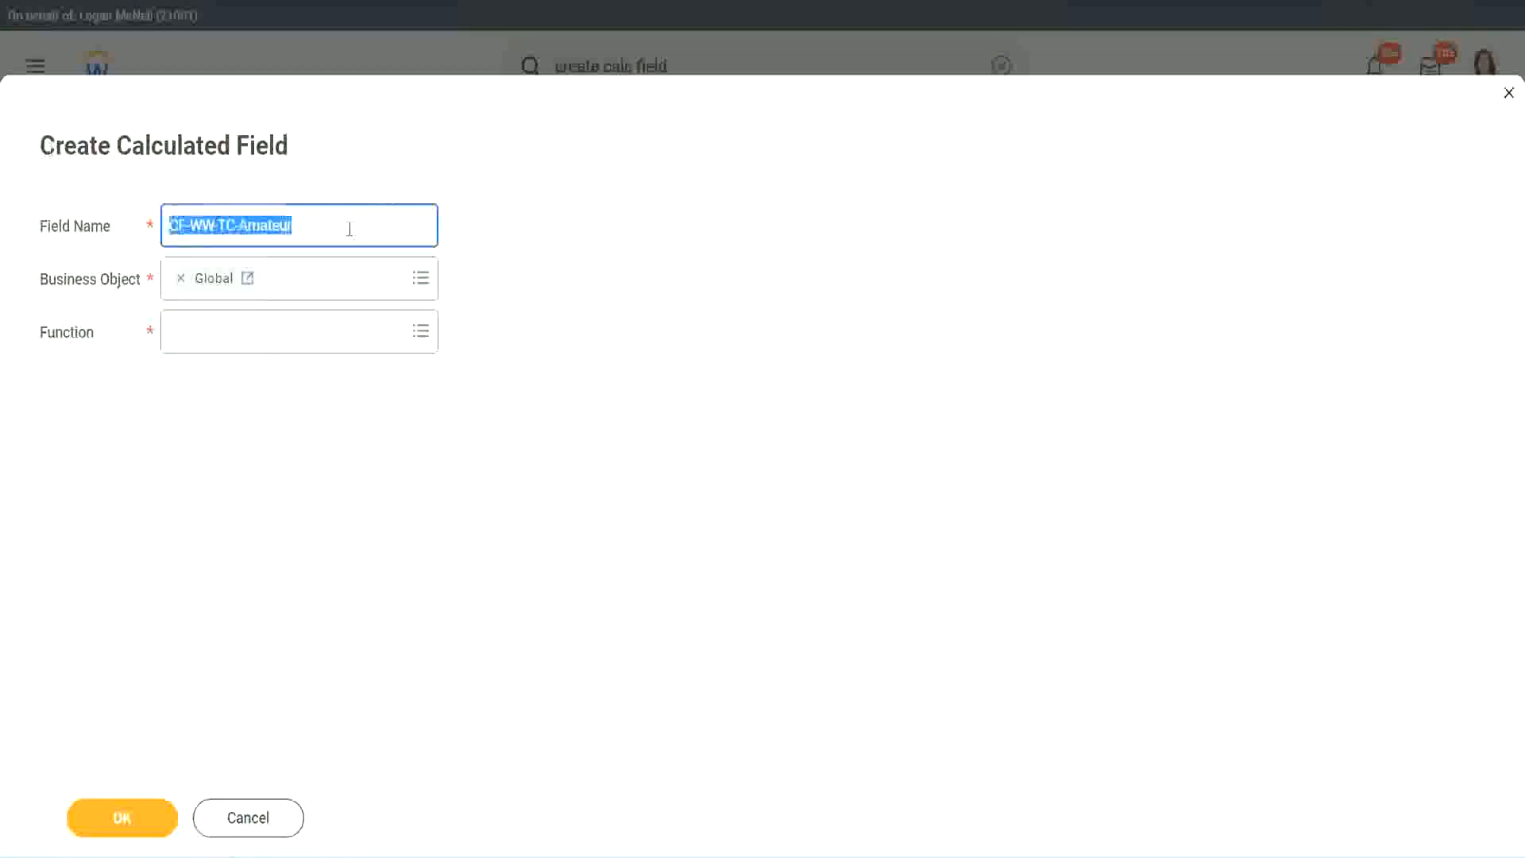
left_click(342, 229)
double_click(300, 225)
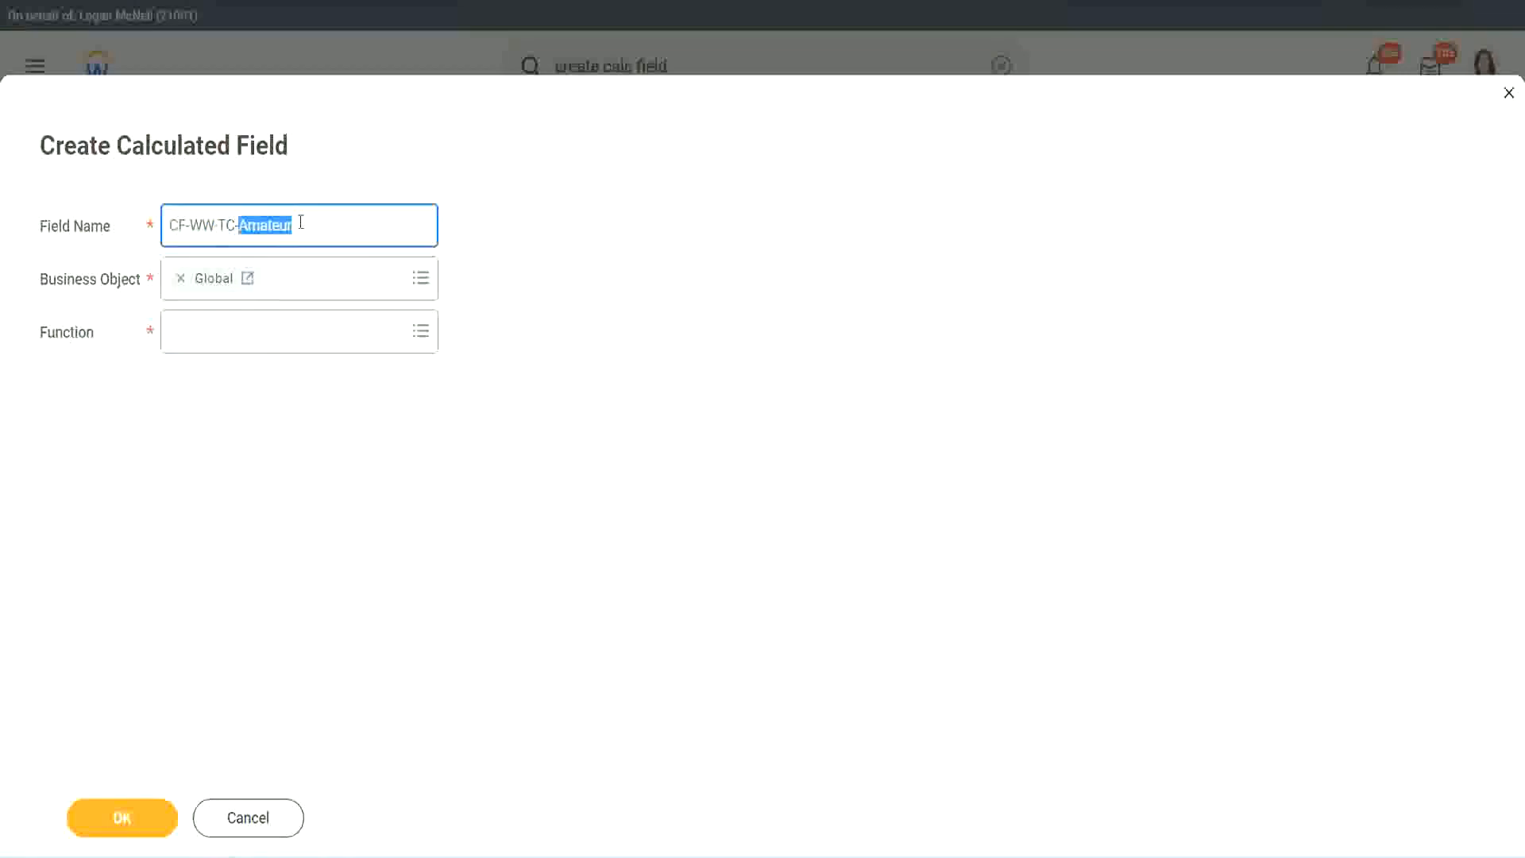
left_click(316, 222)
double_click(285, 228)
key("ctrl+c")
left_click(213, 329)
type("text const")
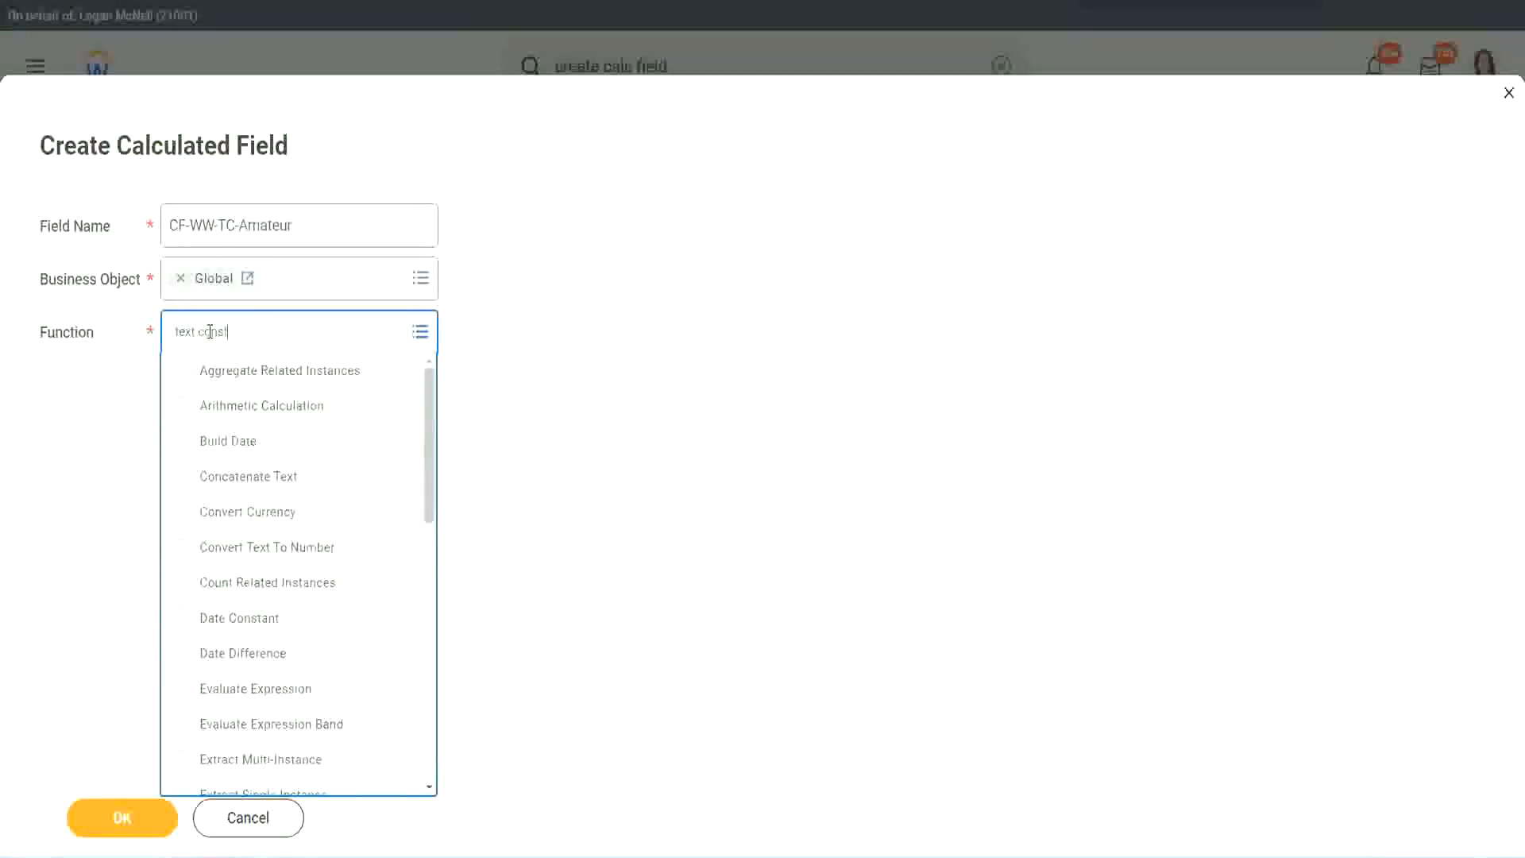
key("Return")
left_click(127, 833)
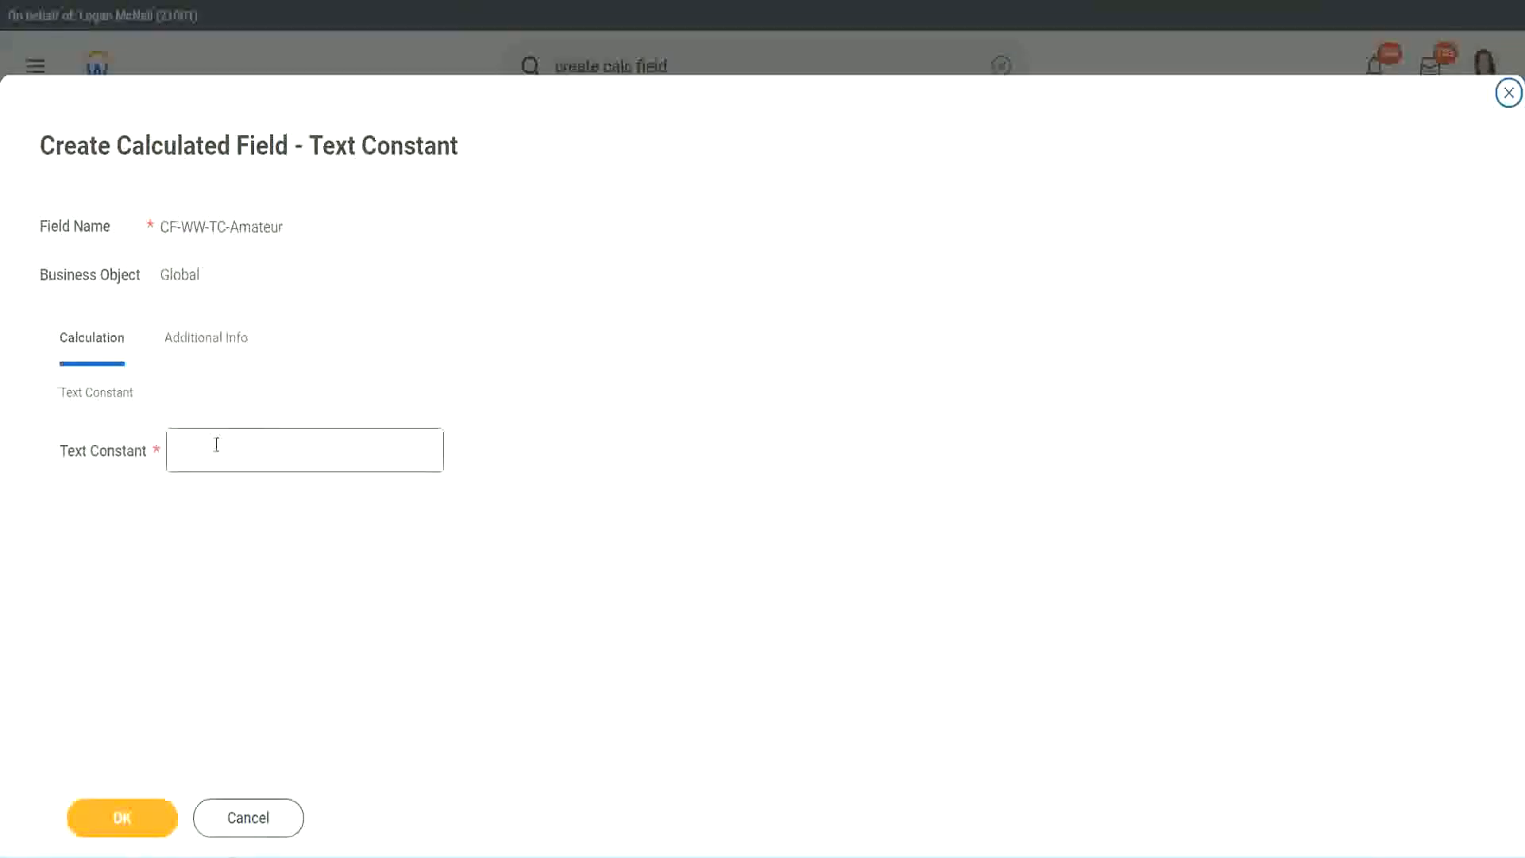
Set the text constant to Amateur and save it as the first row's return value
left_click(249, 446)
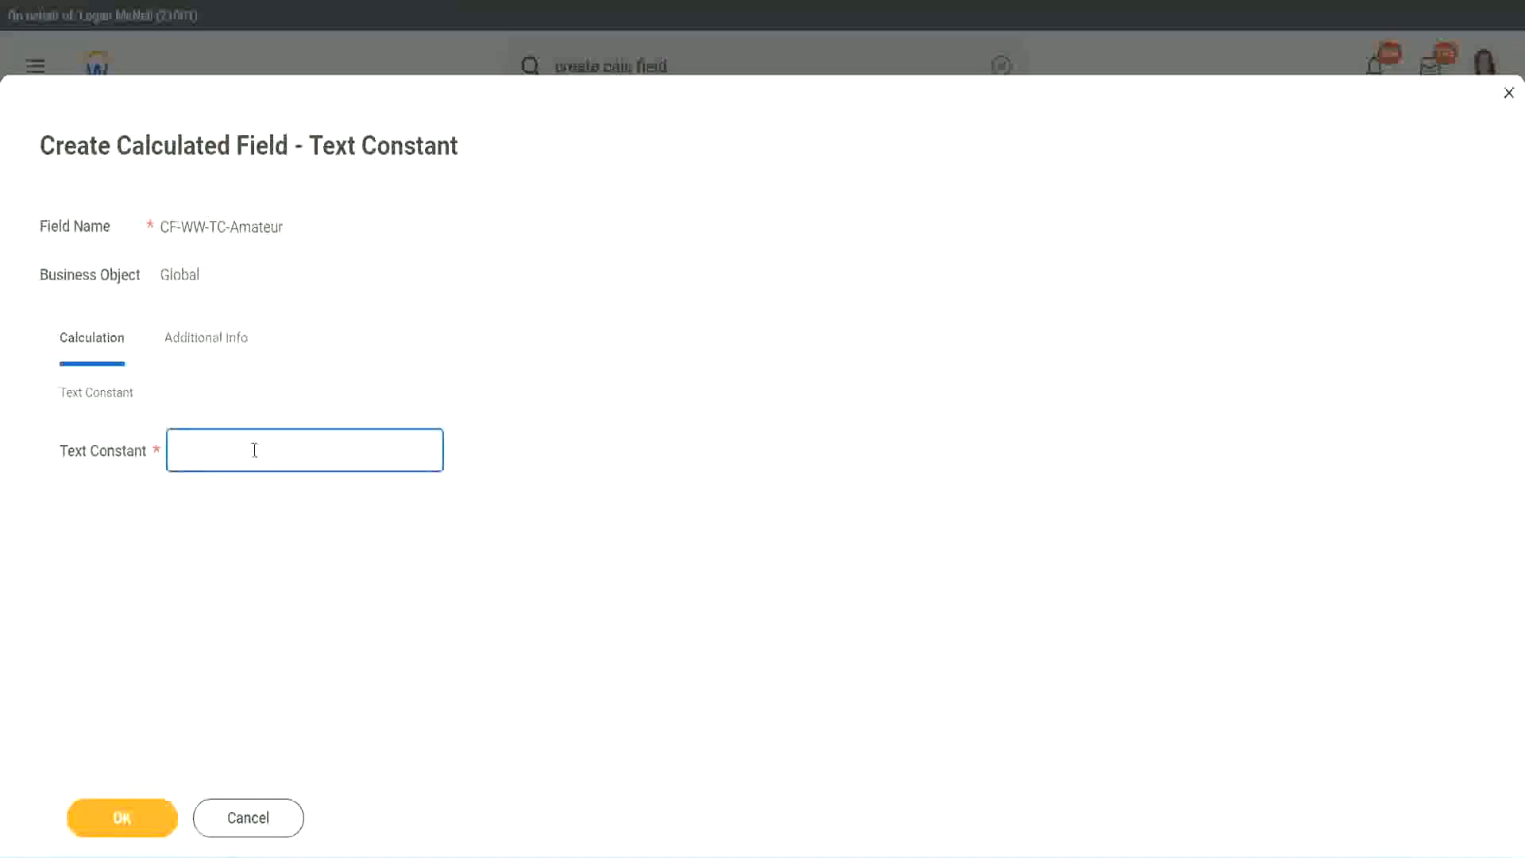
key("ctrl+v")
left_click(119, 817)
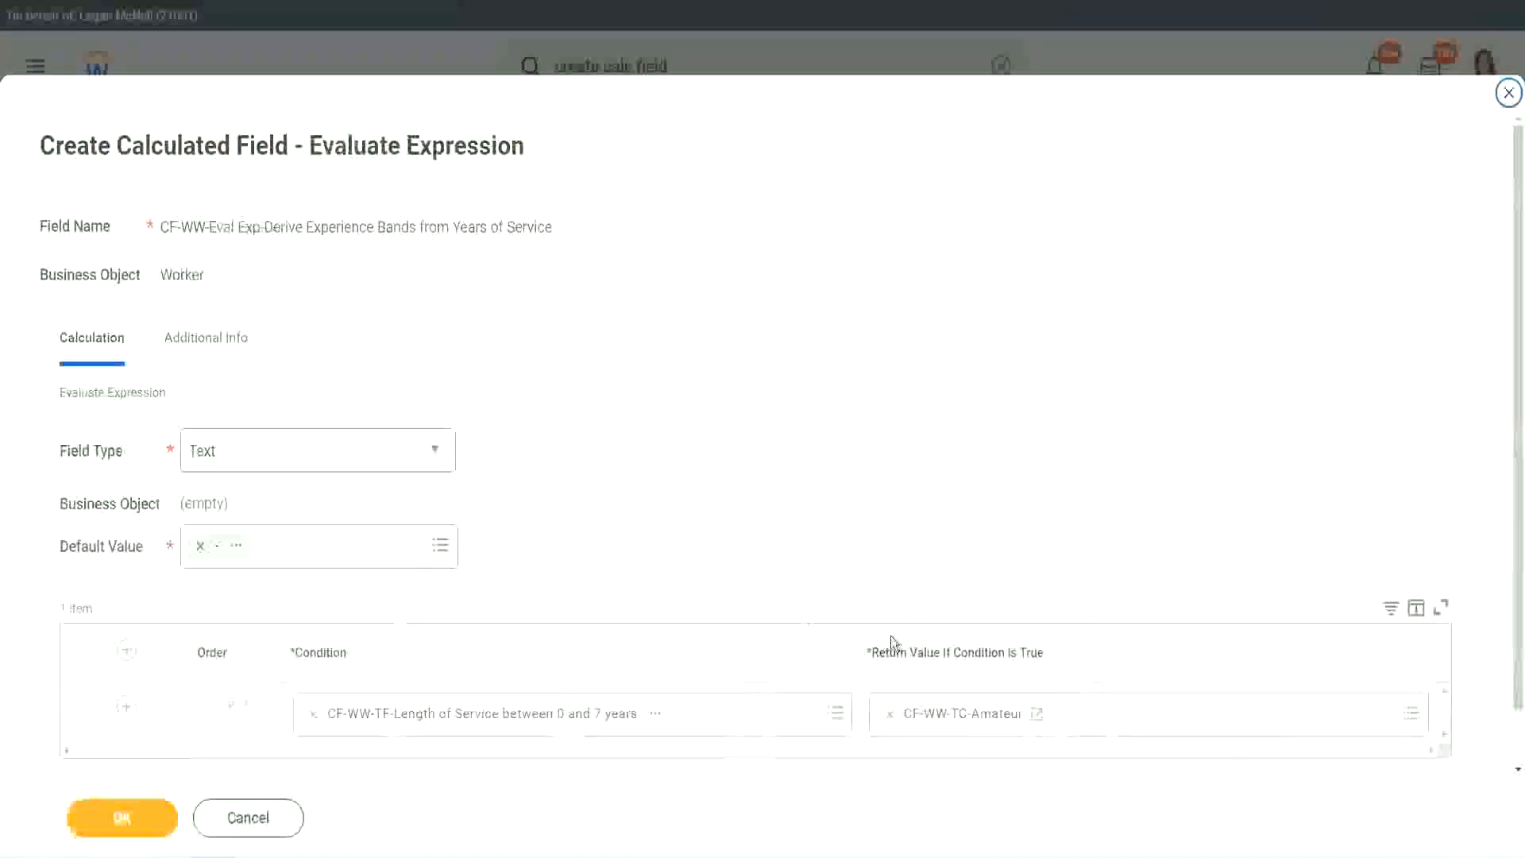
right_click(947, 719)
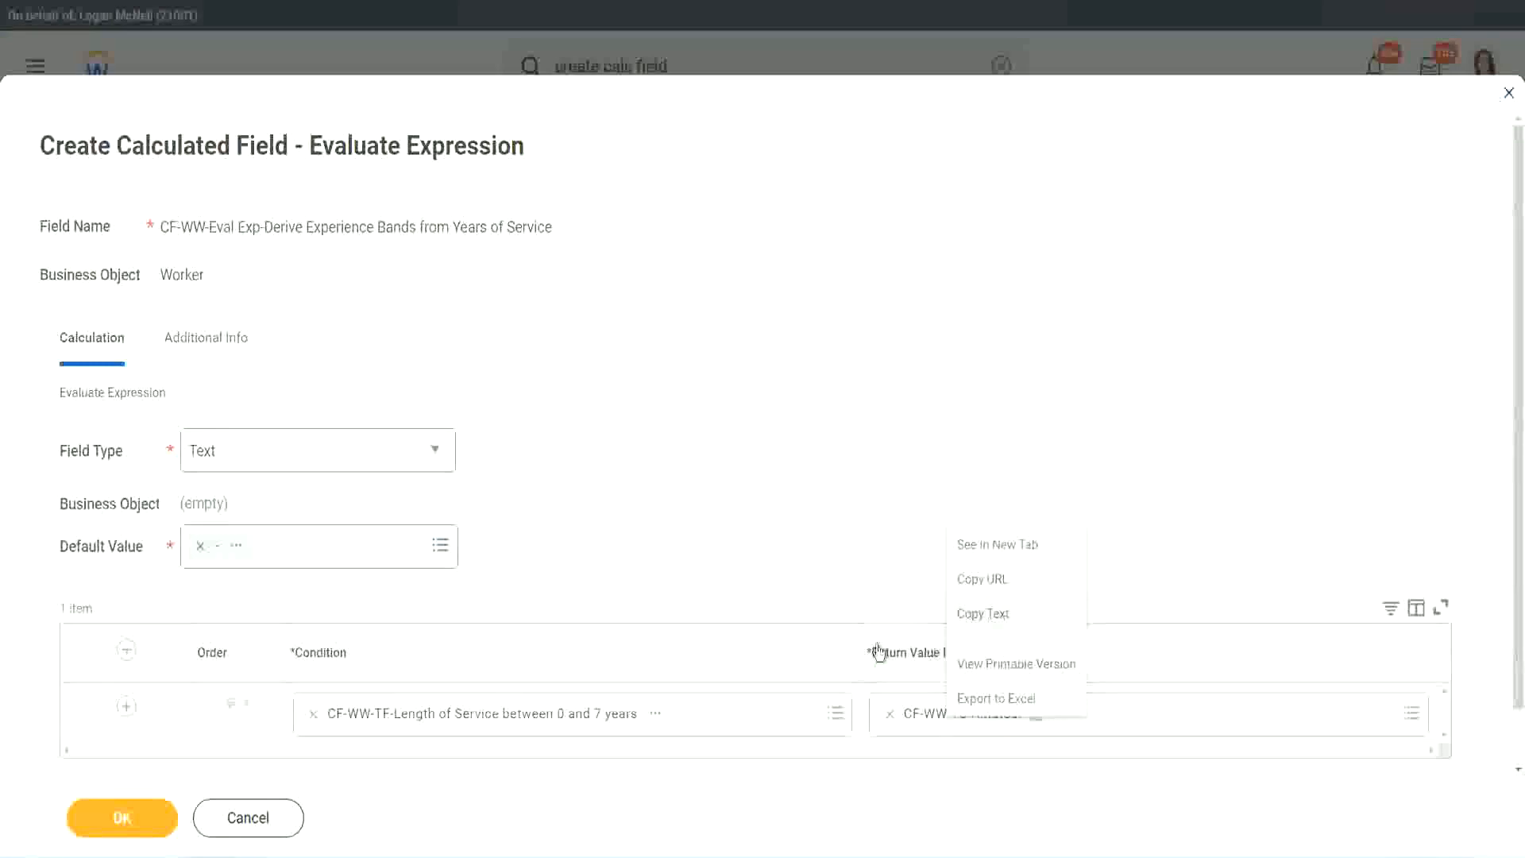
left_click(942, 720)
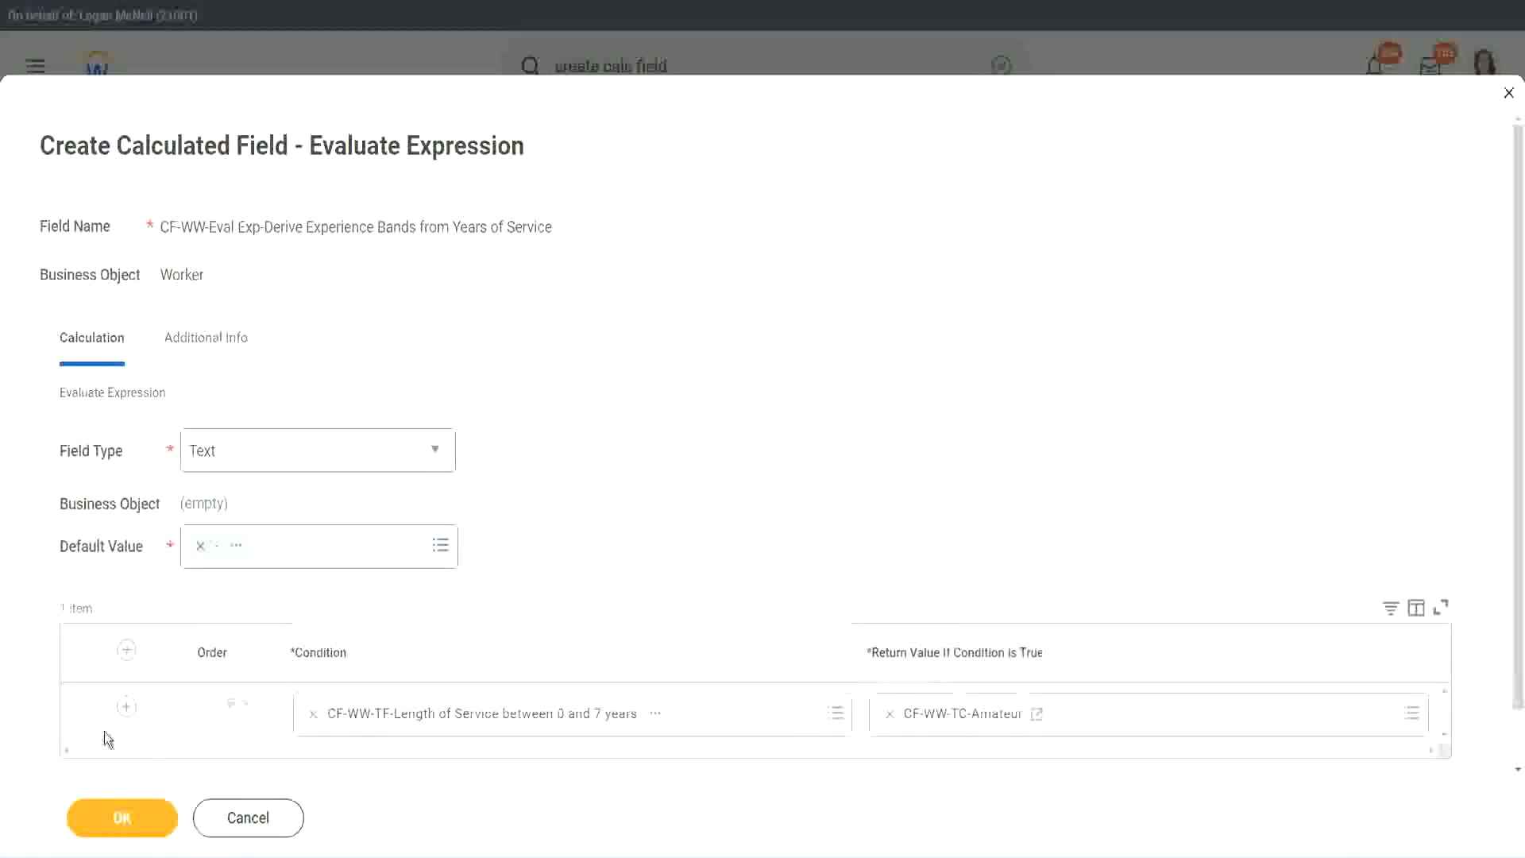
Add three more rows below the first condition in the Evaluate Expression table
left_click(126, 710)
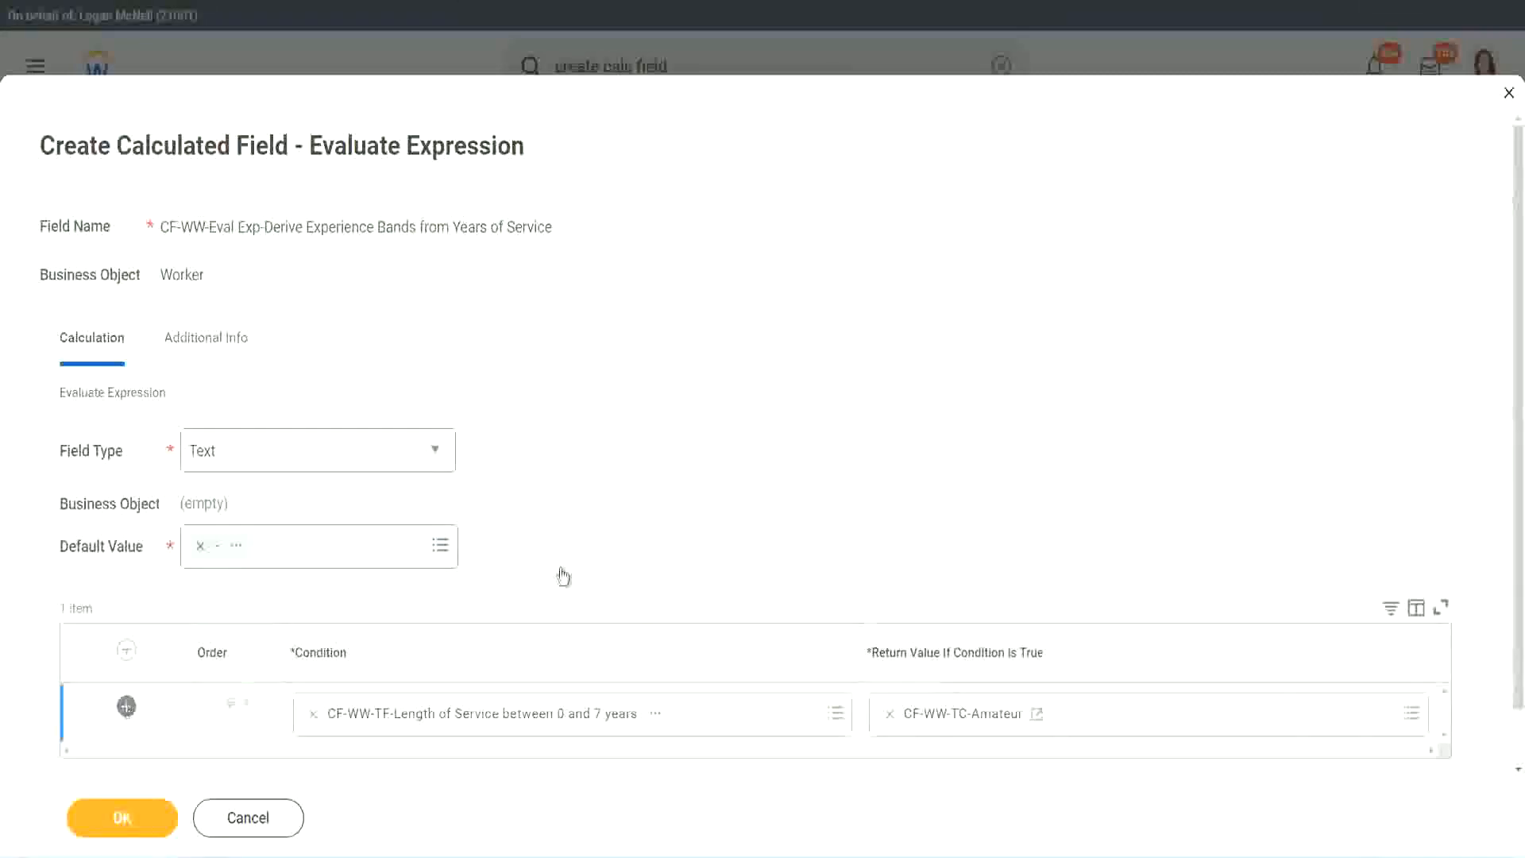
scroll(598, 559, "down", 3)
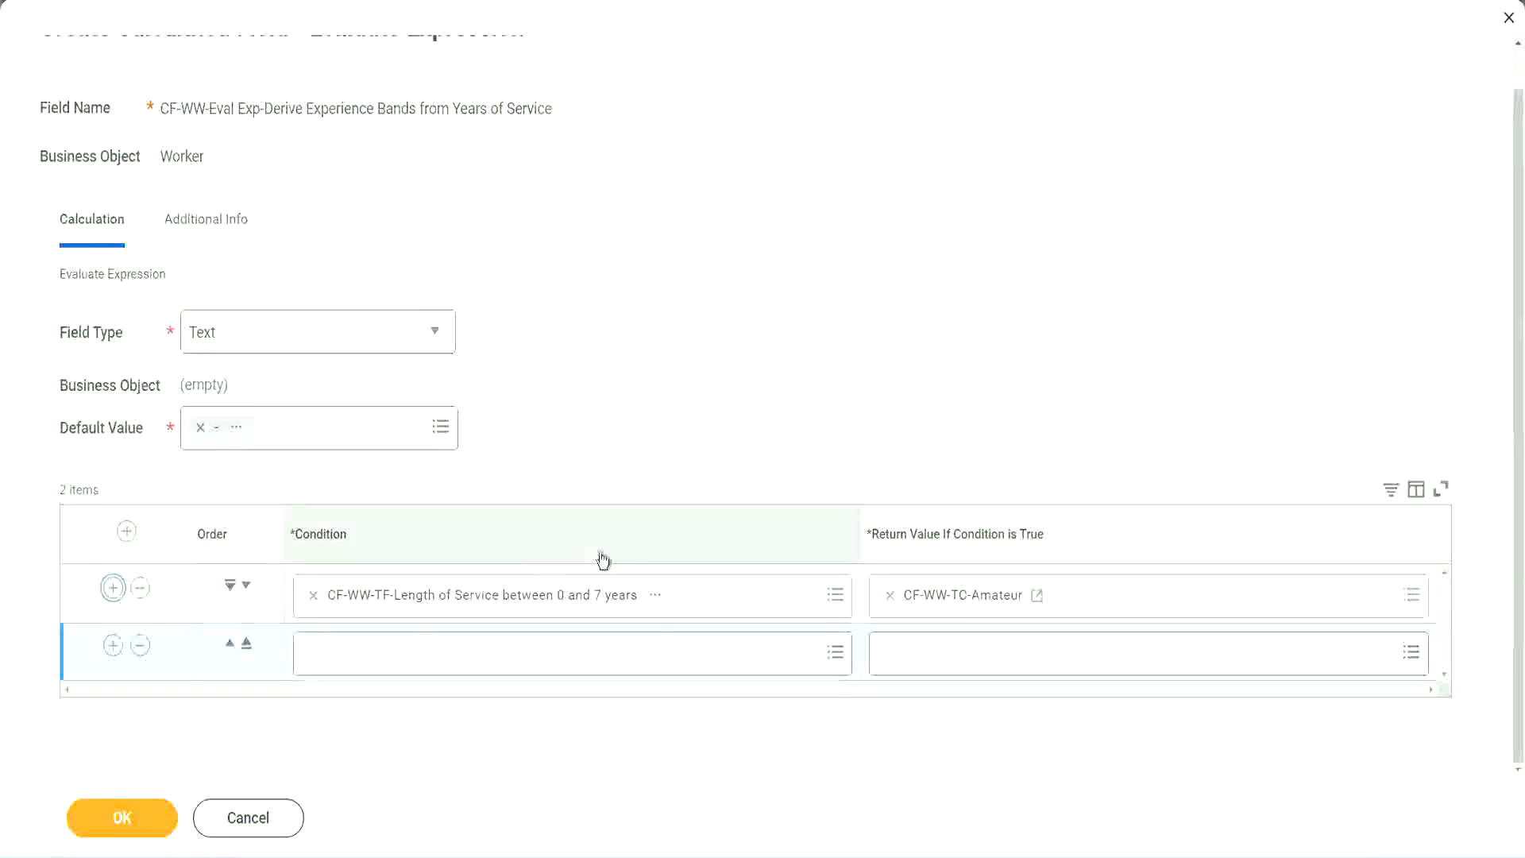
left_click(114, 648)
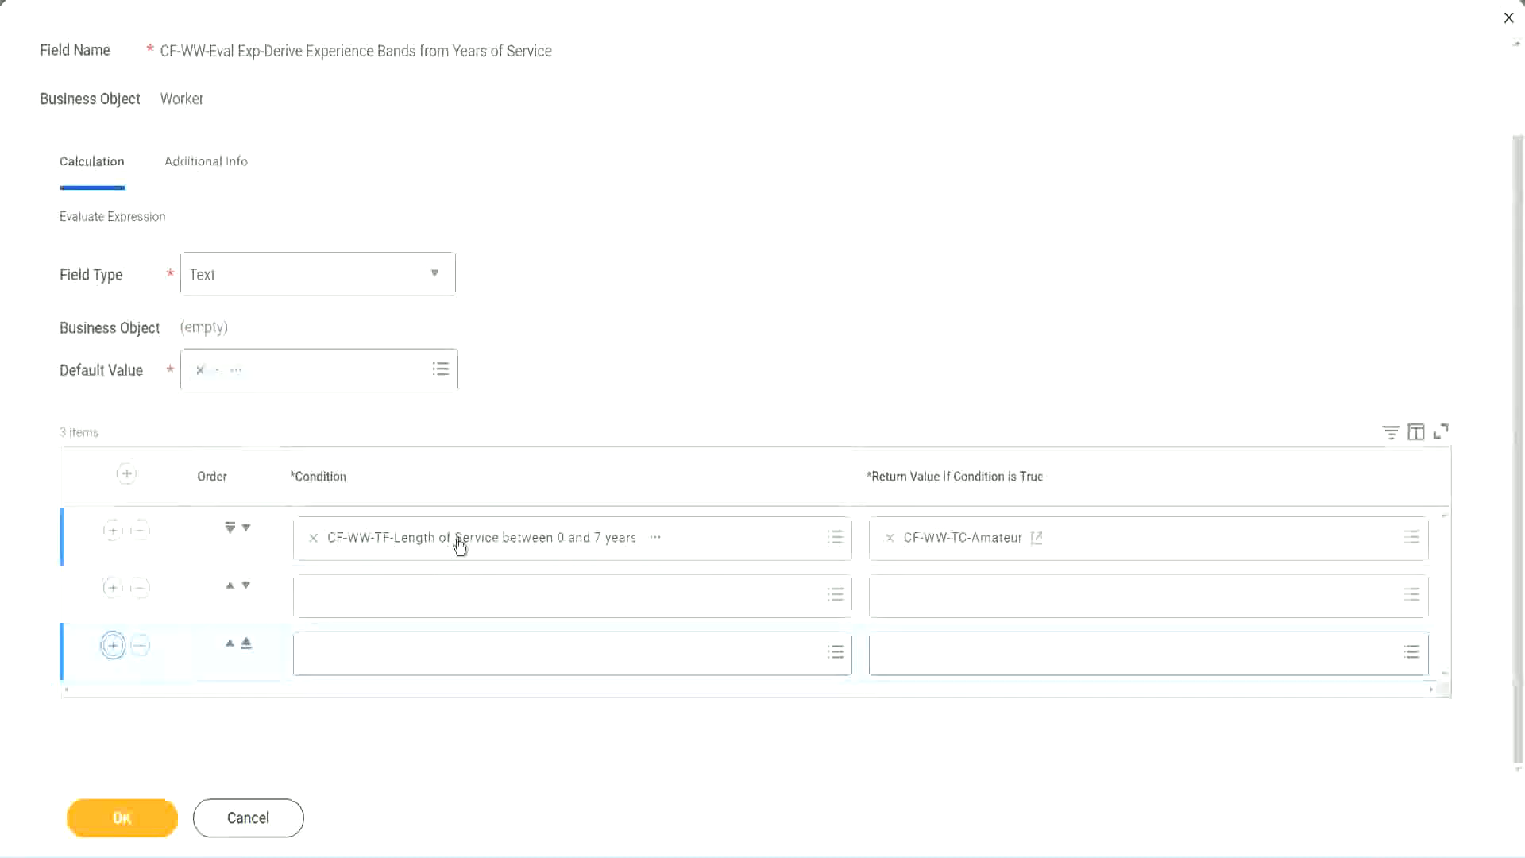
Set the second row's condition to CF-WW-TF-Length of Service between 8 and 15 years
left_click(375, 600)
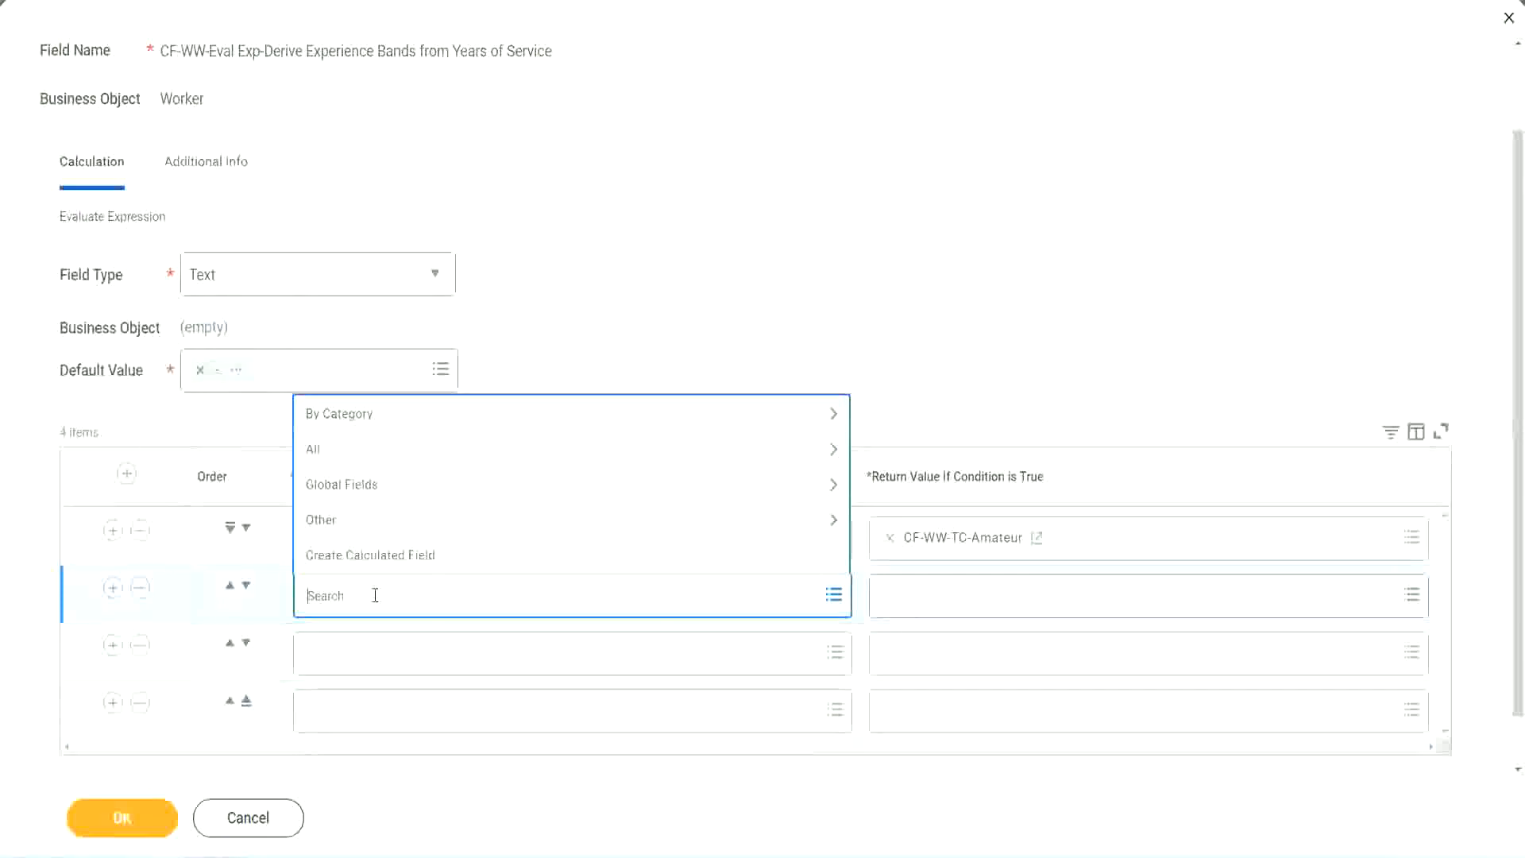
type("cf-ww")
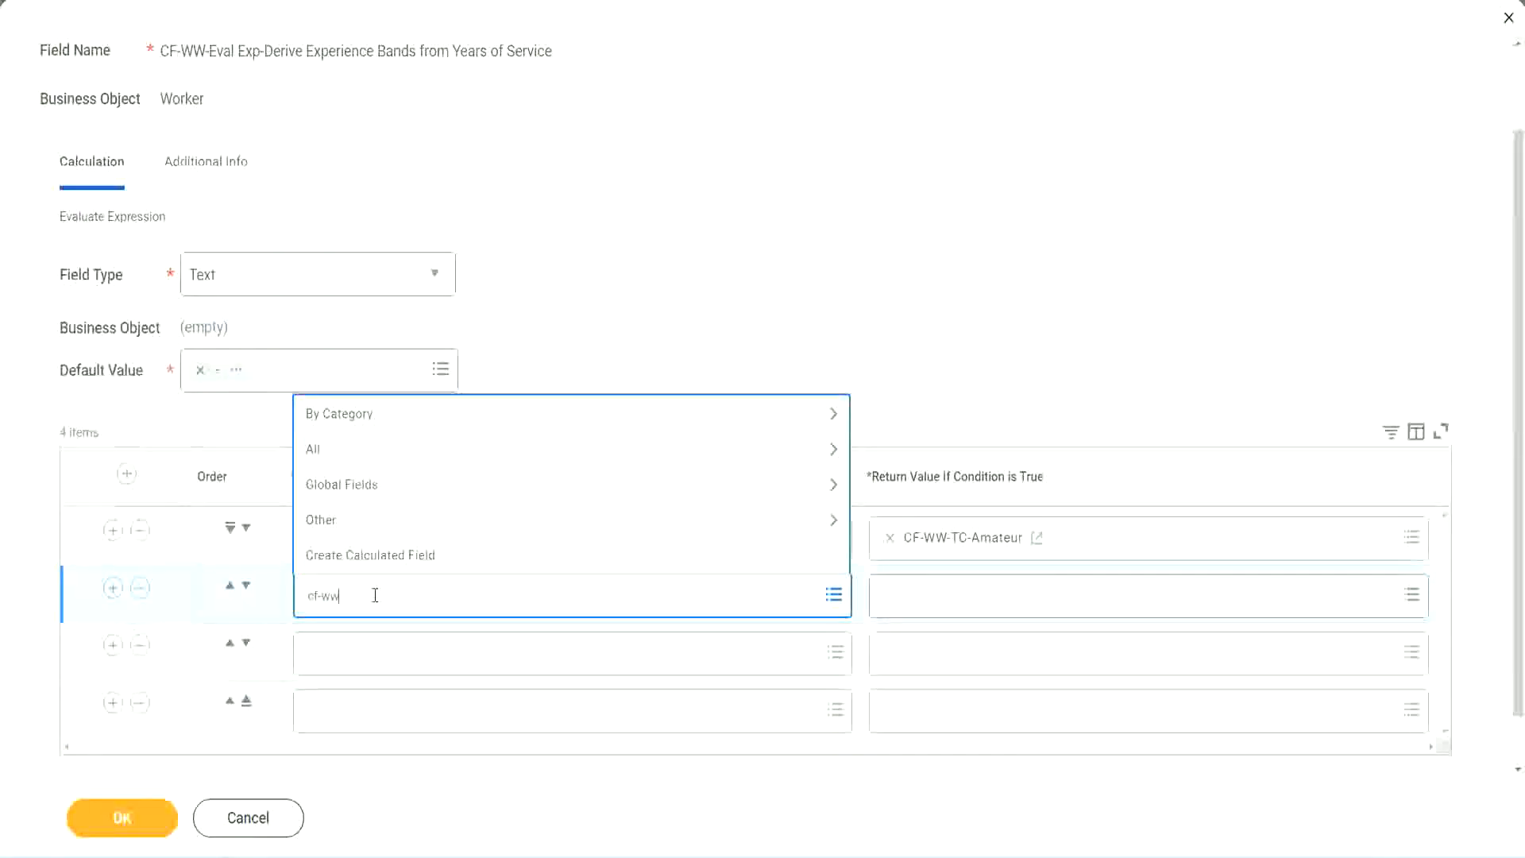
type("-tt")
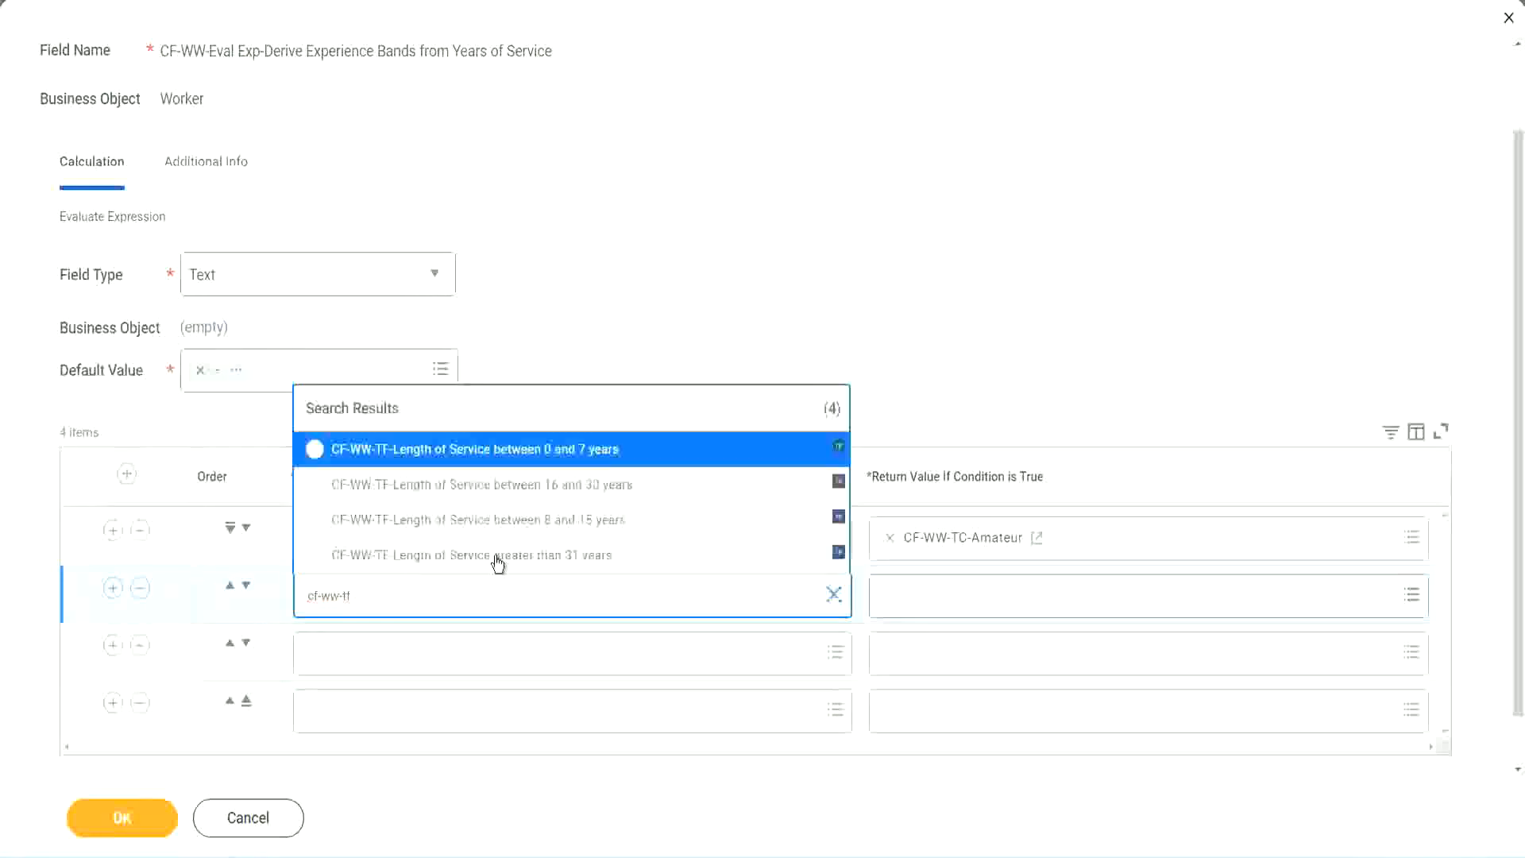
left_click(586, 520)
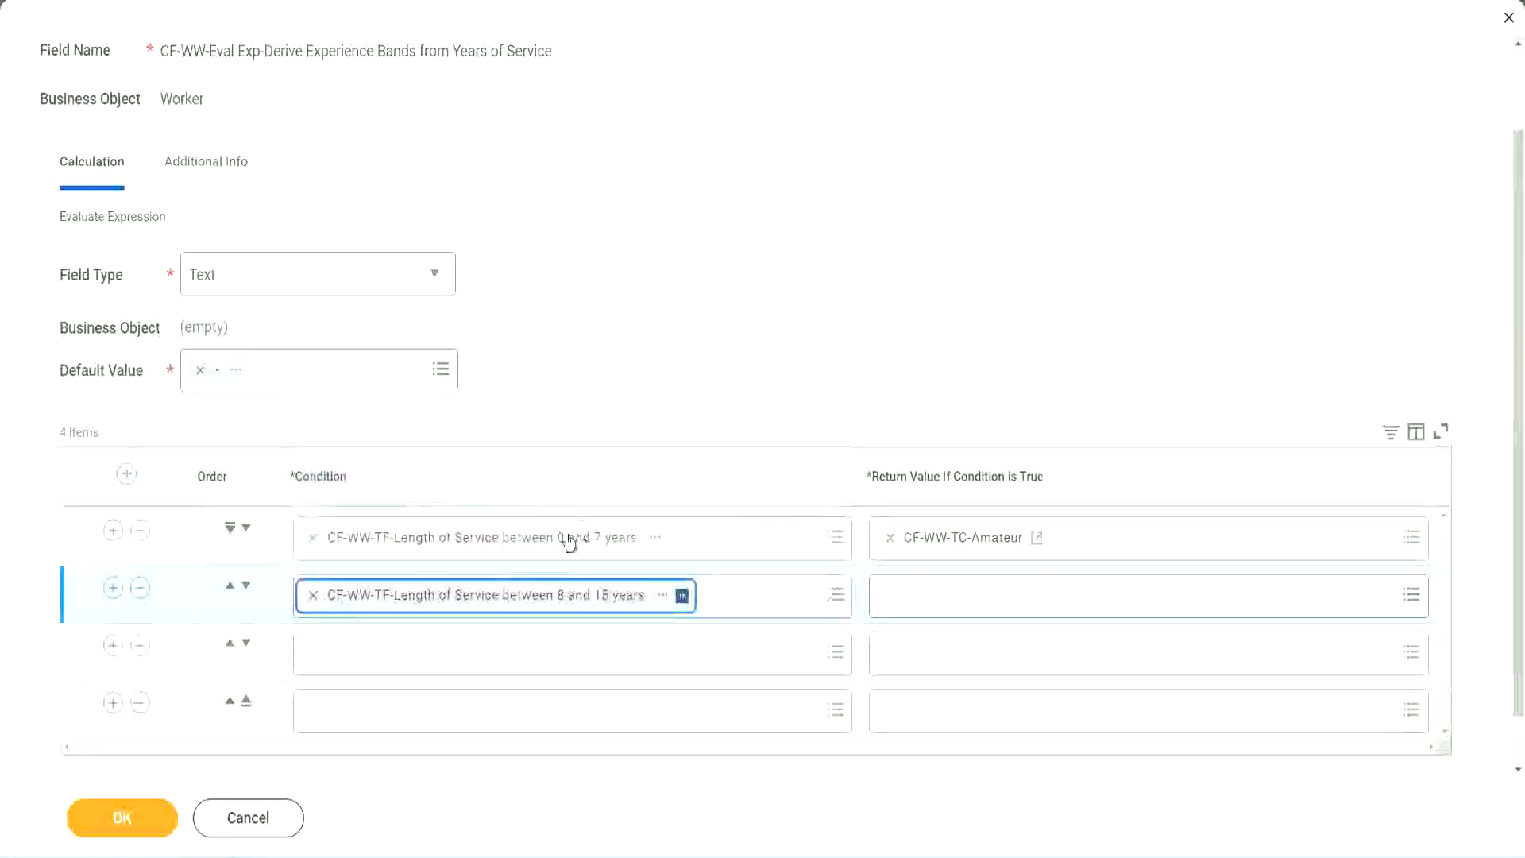
Set the third row's condition to CF-WW-TF-Length of Service between 16 and 30 years
left_click(384, 653)
type("cf")
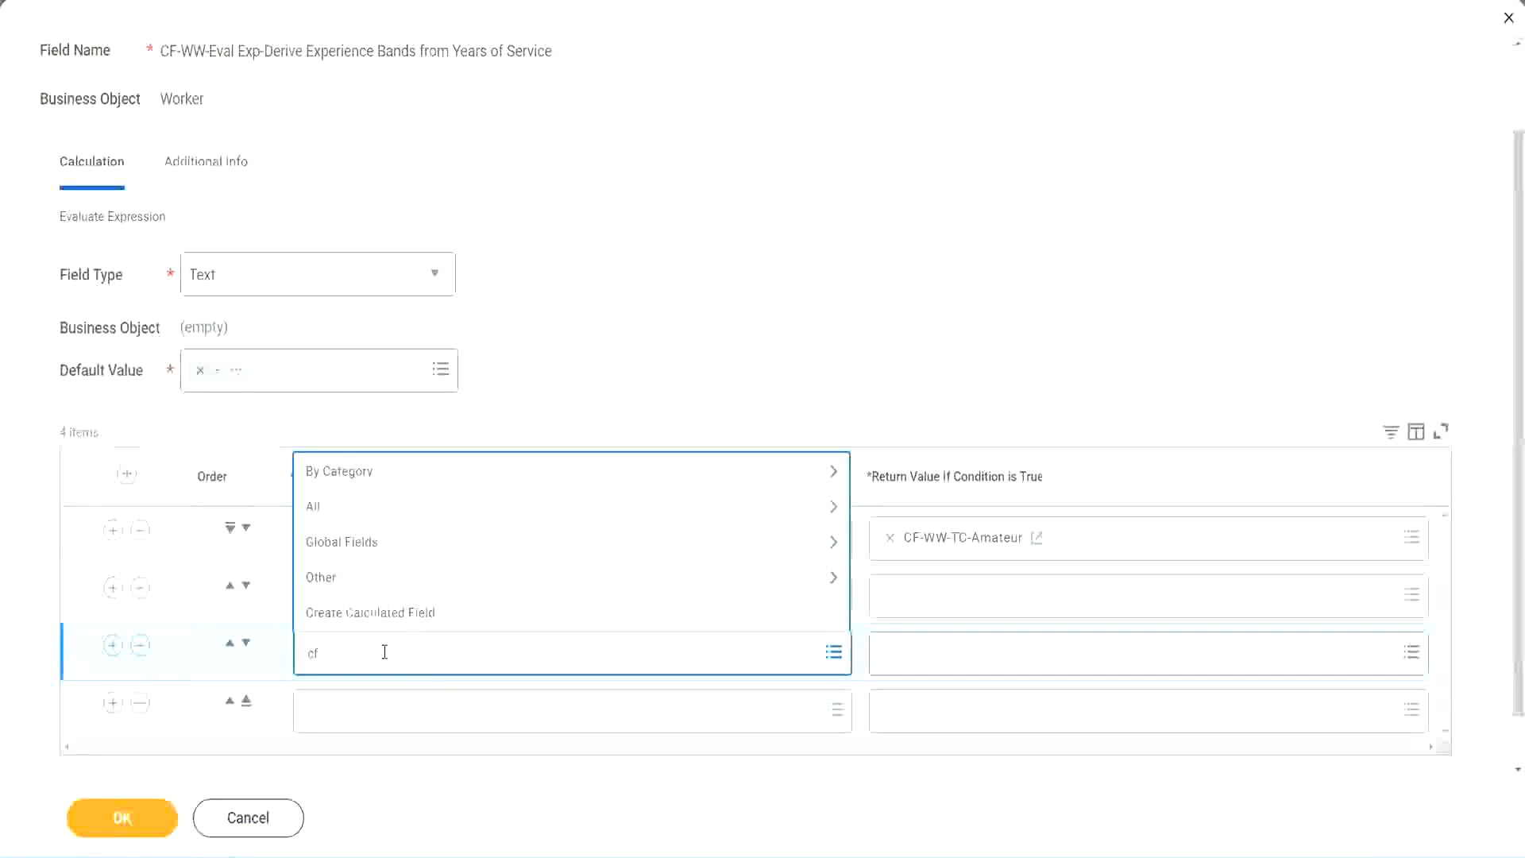
type("-ww-tf")
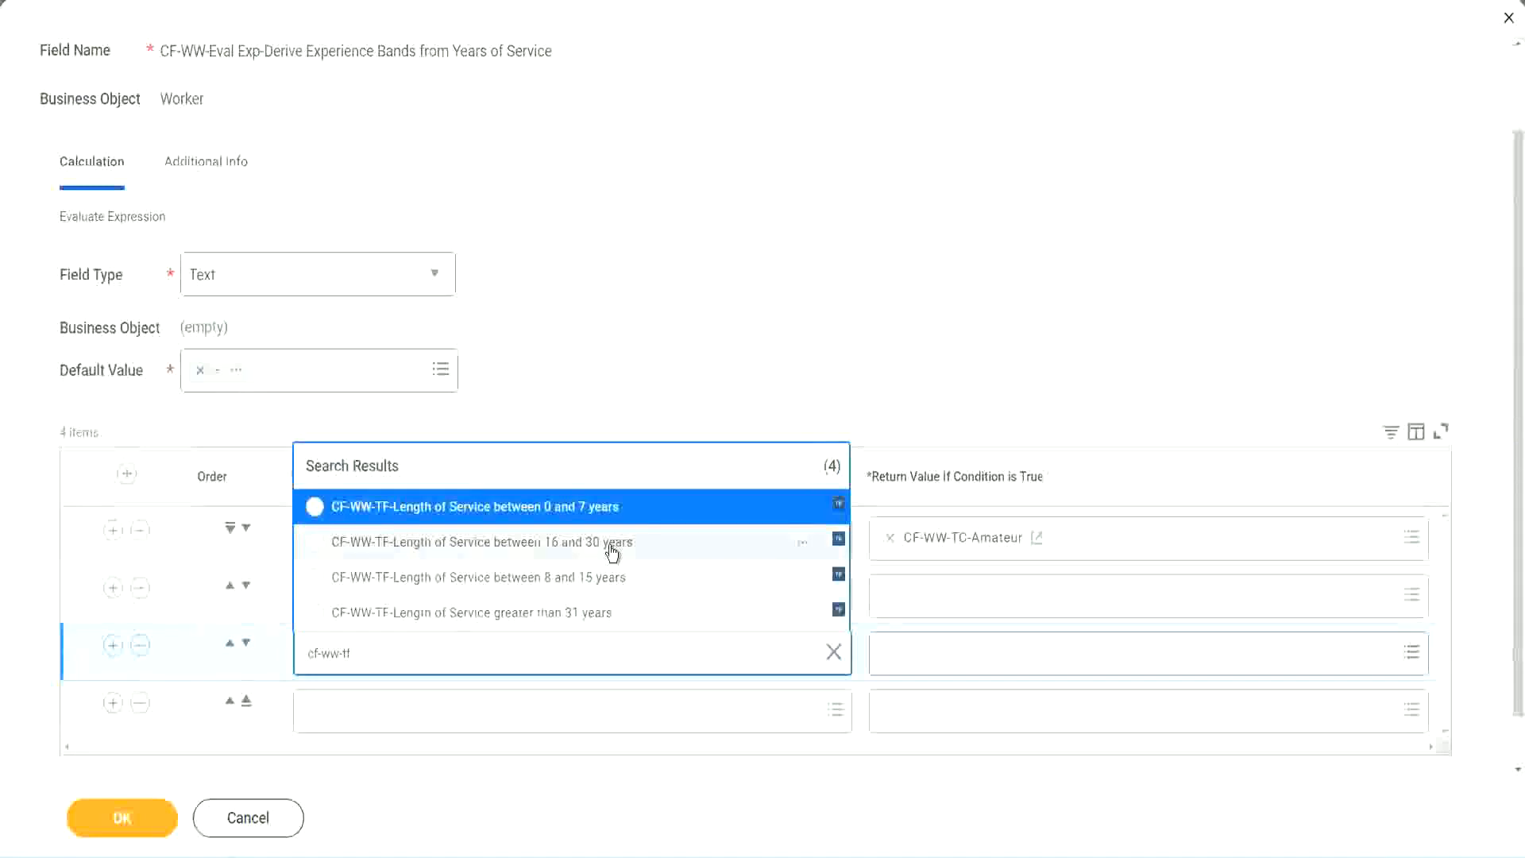
left_click(611, 548)
Set the fourth row's condition to CF-WW-TF-Length of Service greater than 31 years
left_click(360, 713)
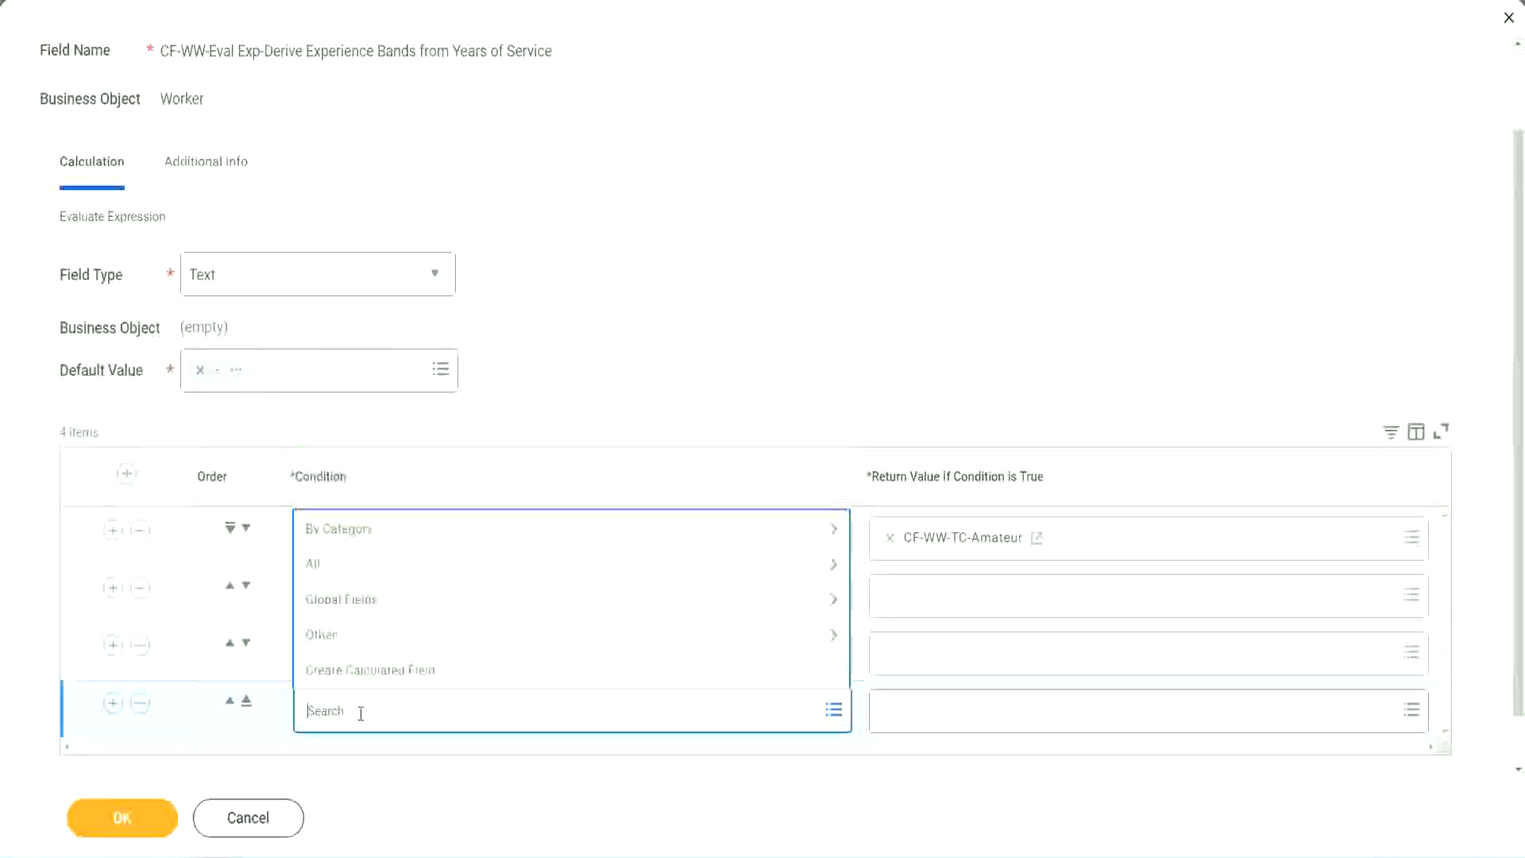
type("cf-ww")
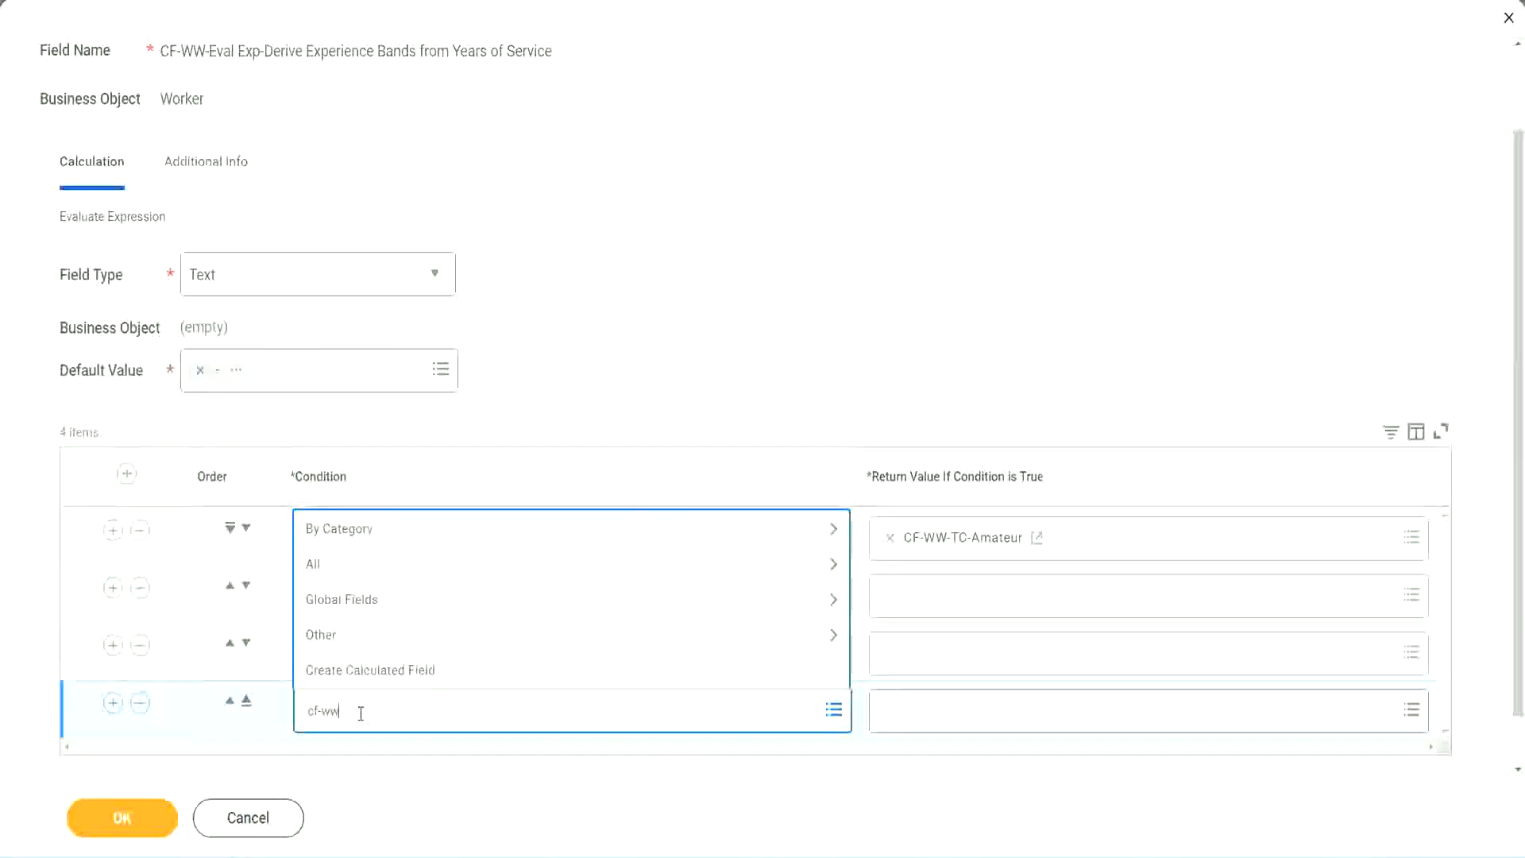
type(" tf 31")
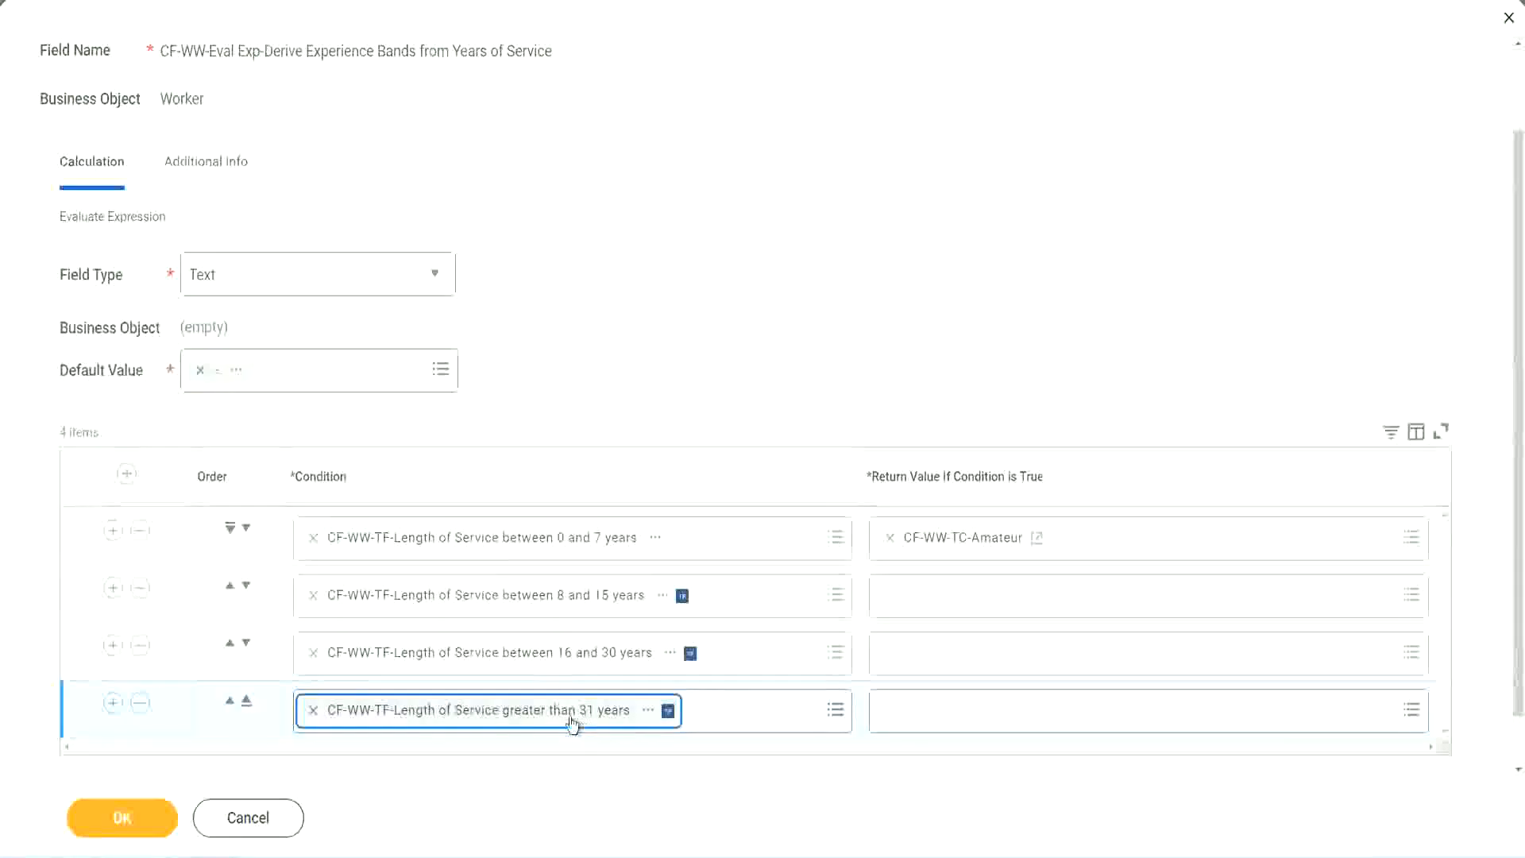
left_click(685, 329)
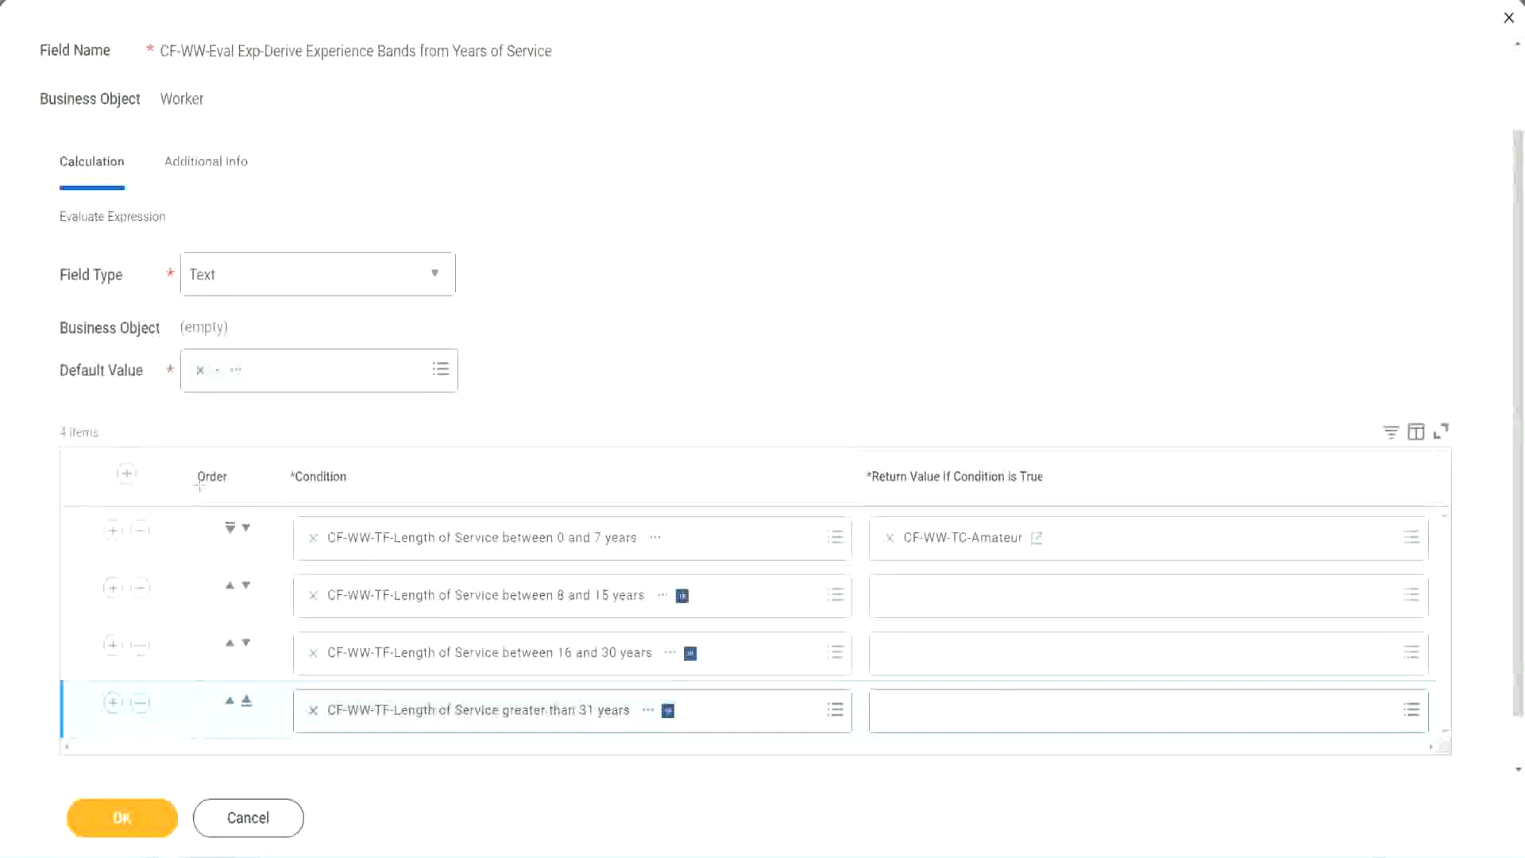
Move the 8 to 15 years condition above the 0 to 7 years condition and back to second place
left_click_drag(171, 465, 169, 628)
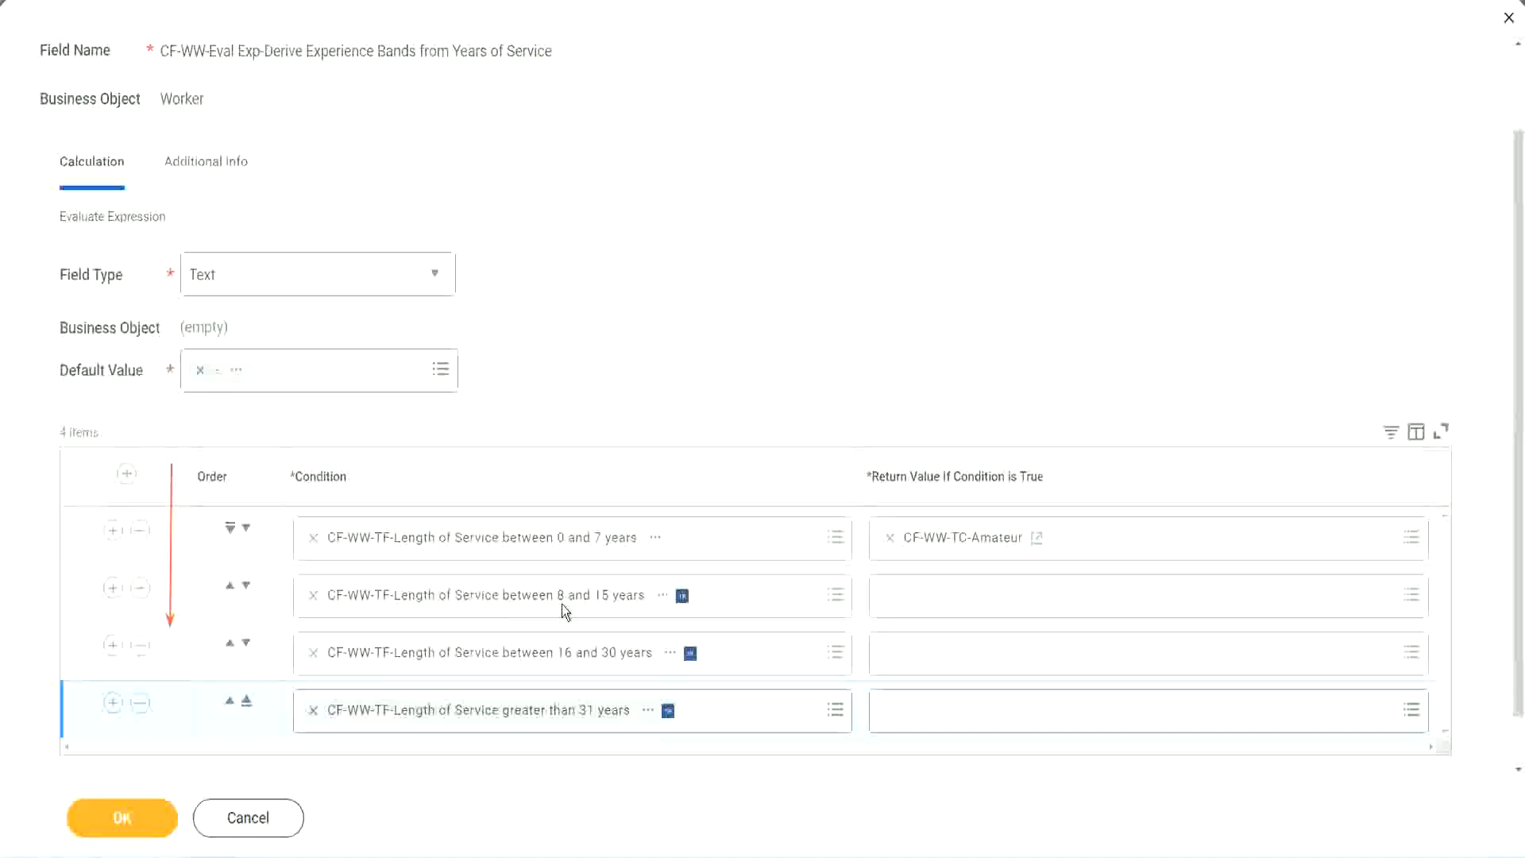
left_click(231, 587)
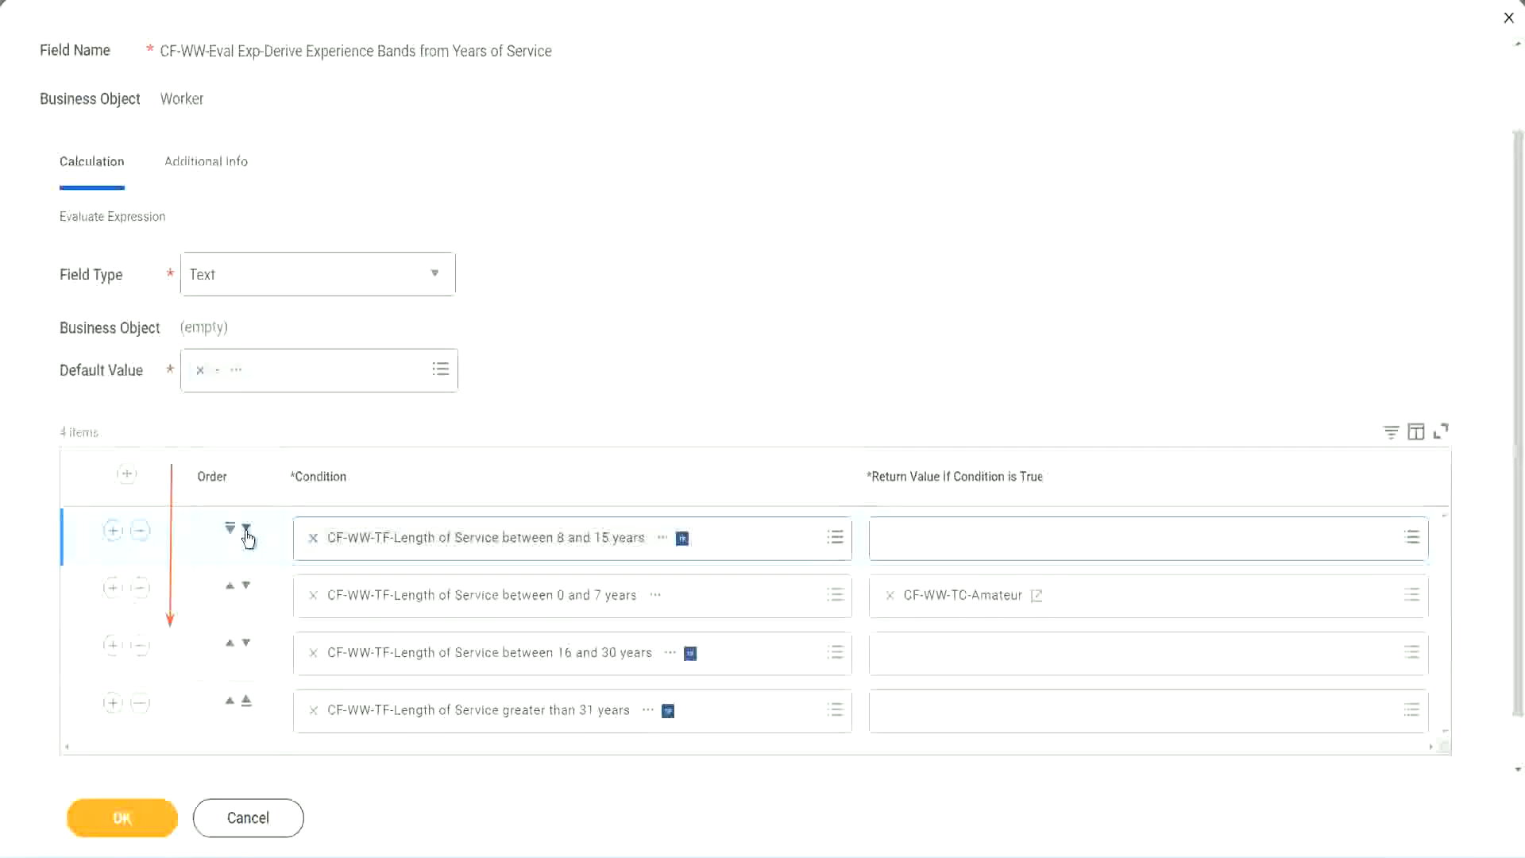
left_click(247, 529)
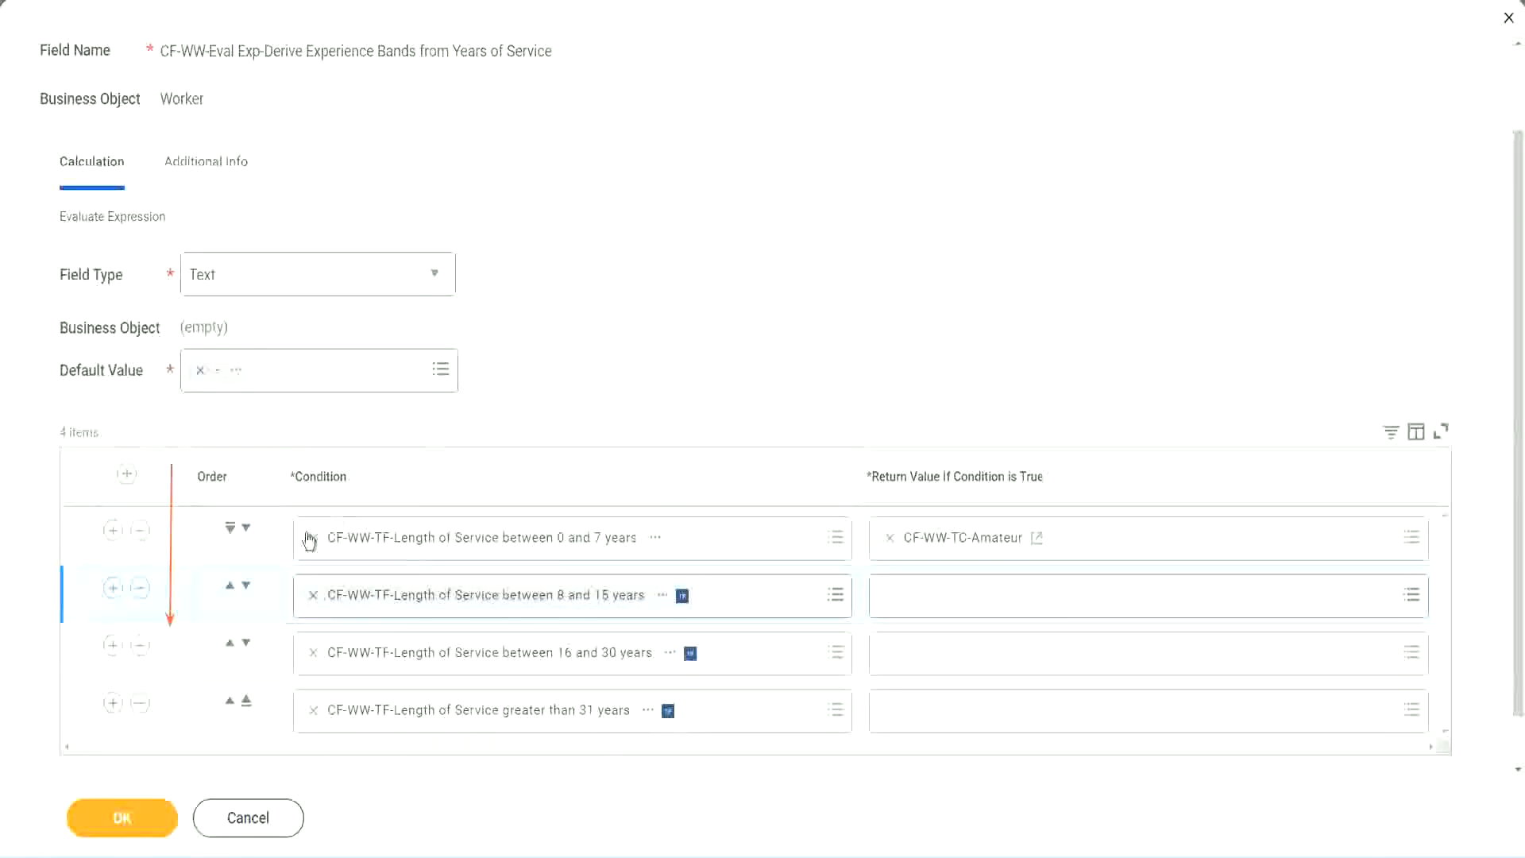
Reorder the 8 to 15 years row to first, copy the CF-WW-TC-Amateur field name, and restore the row order
left_click(230, 589)
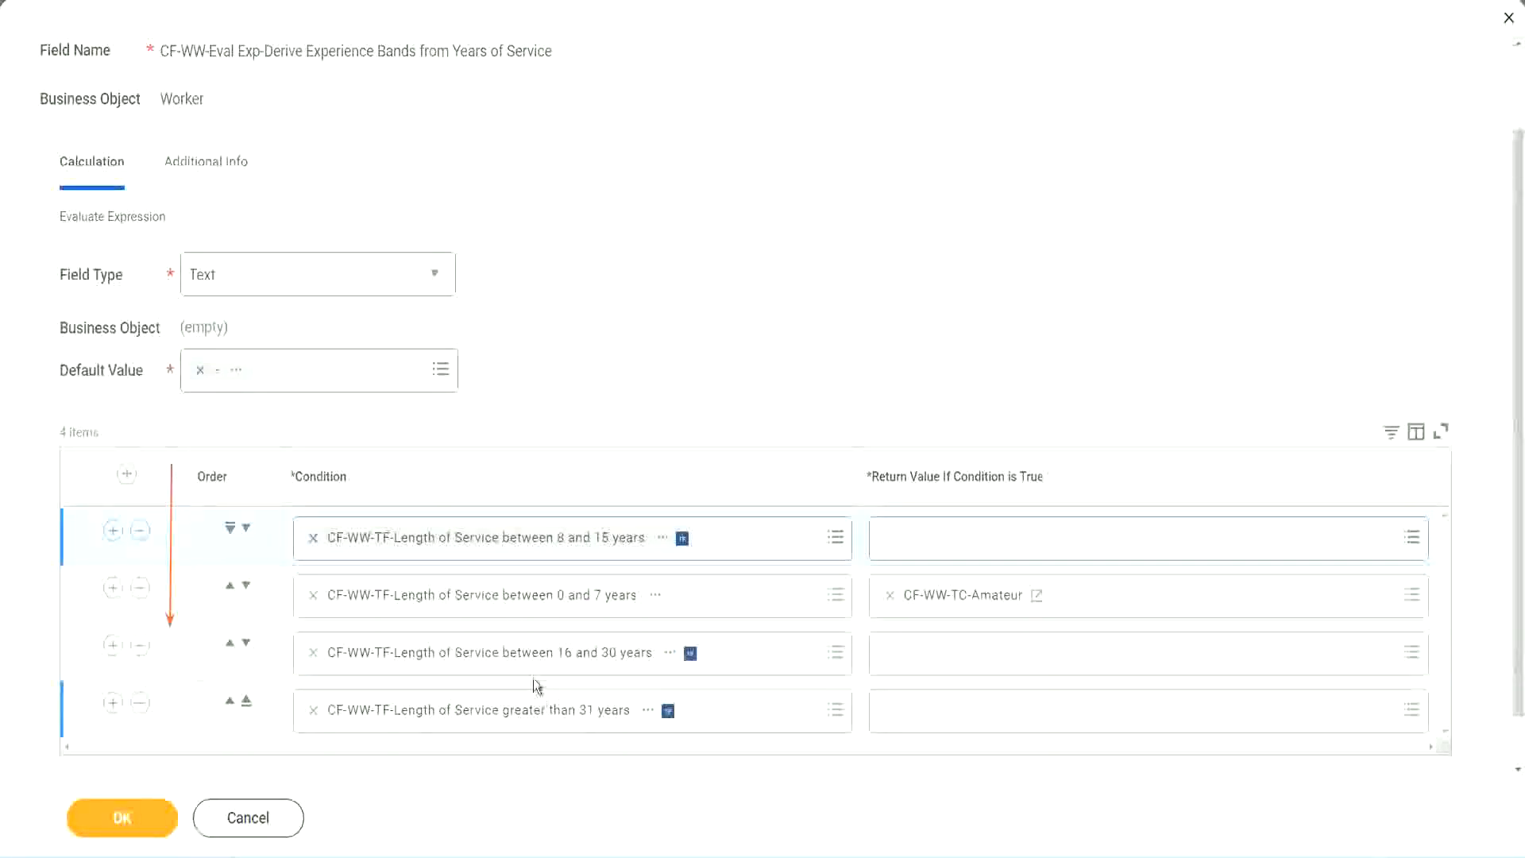
right_click(966, 609)
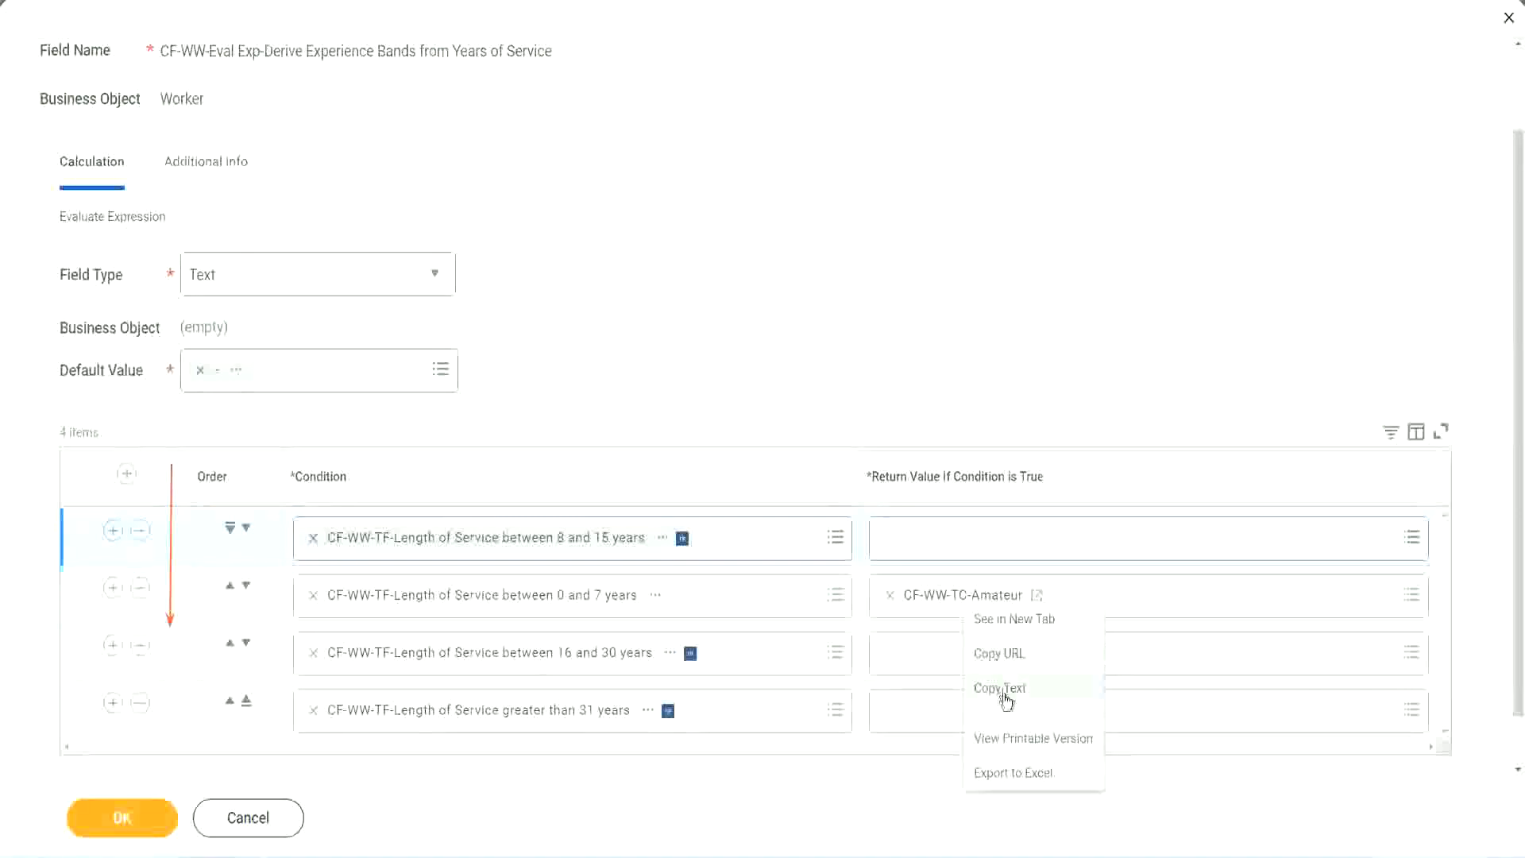
left_click(912, 684)
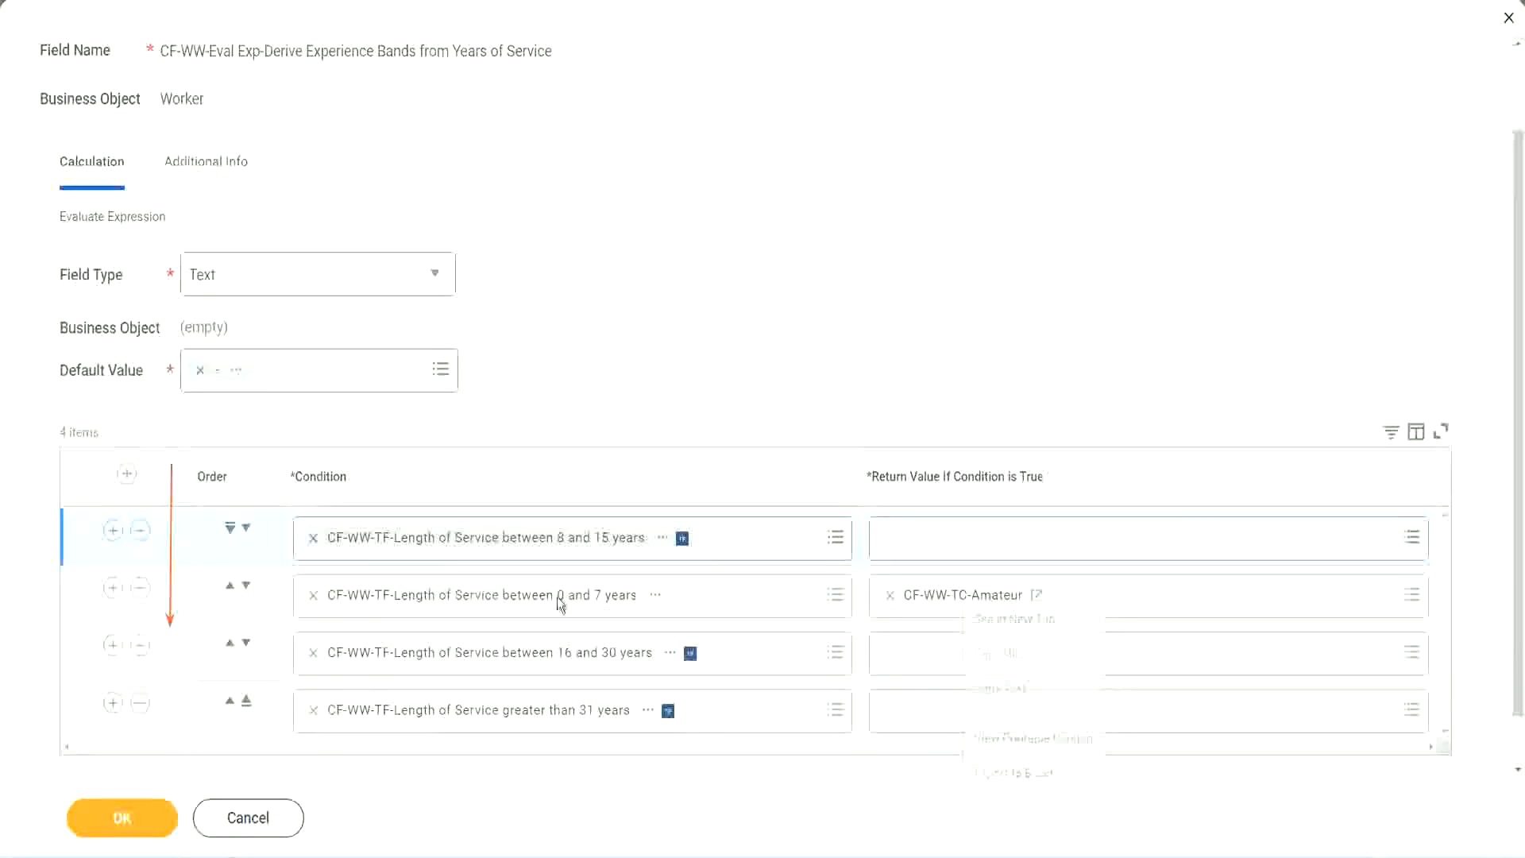
left_click(246, 528)
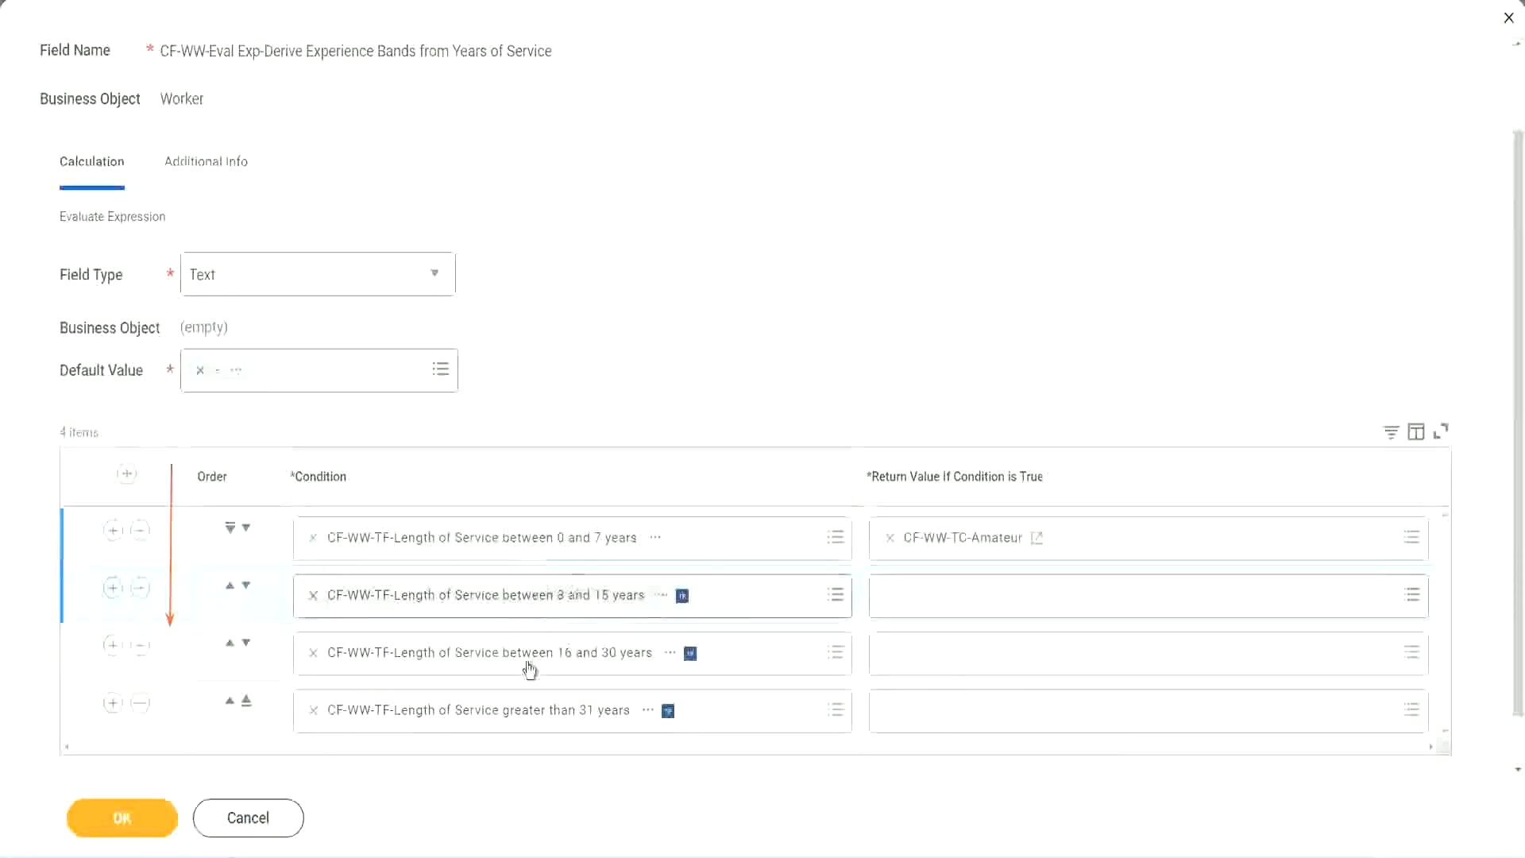
Create a calculated field for the second row's return value, named CF-WW-TC-Experienced, with business object Global and function Text Constant
left_click(892, 596)
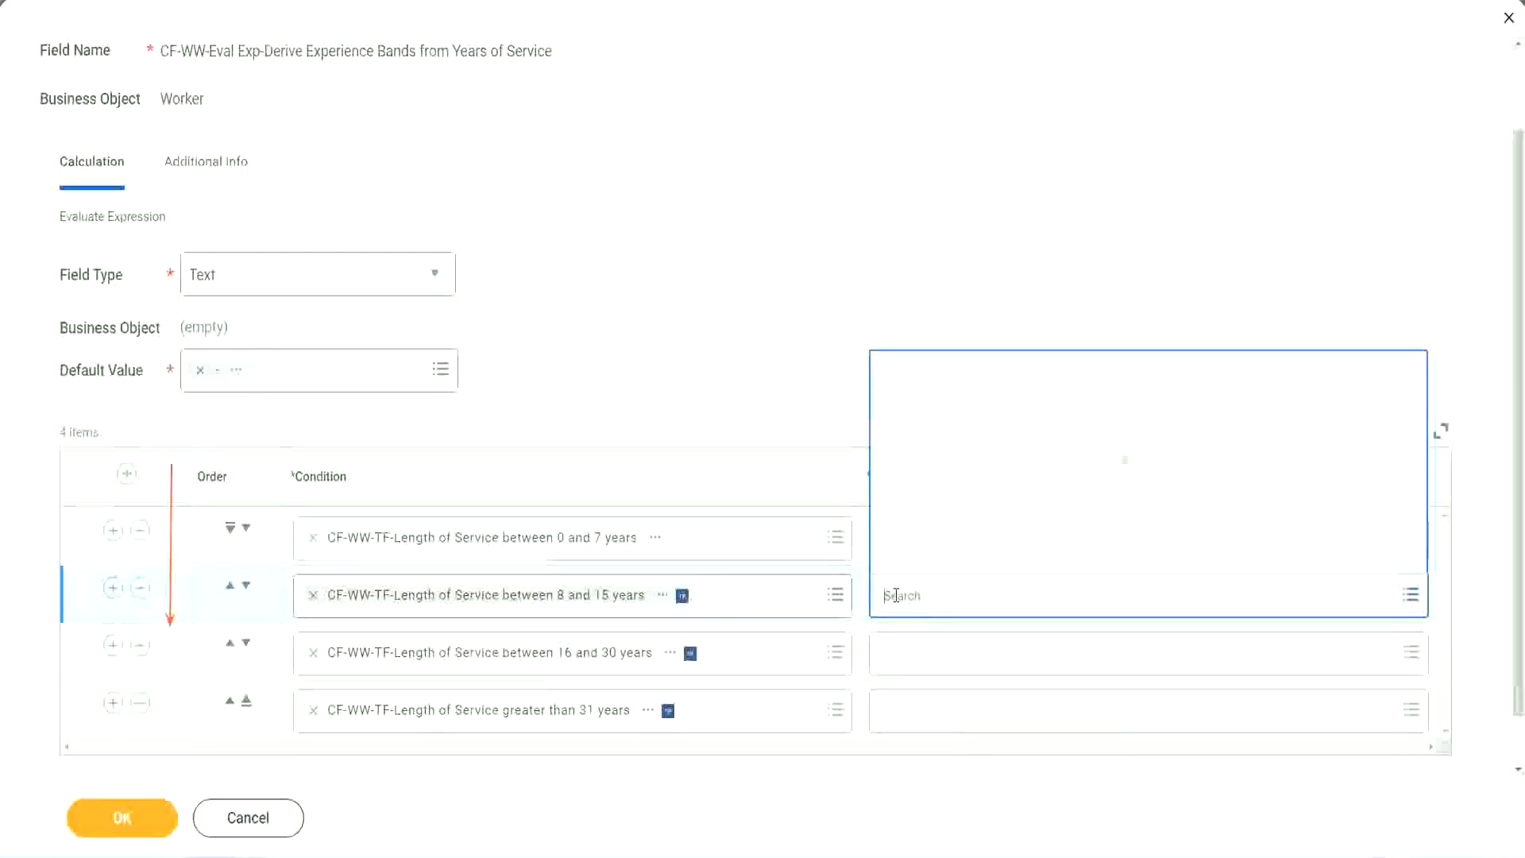
left_click(946, 558)
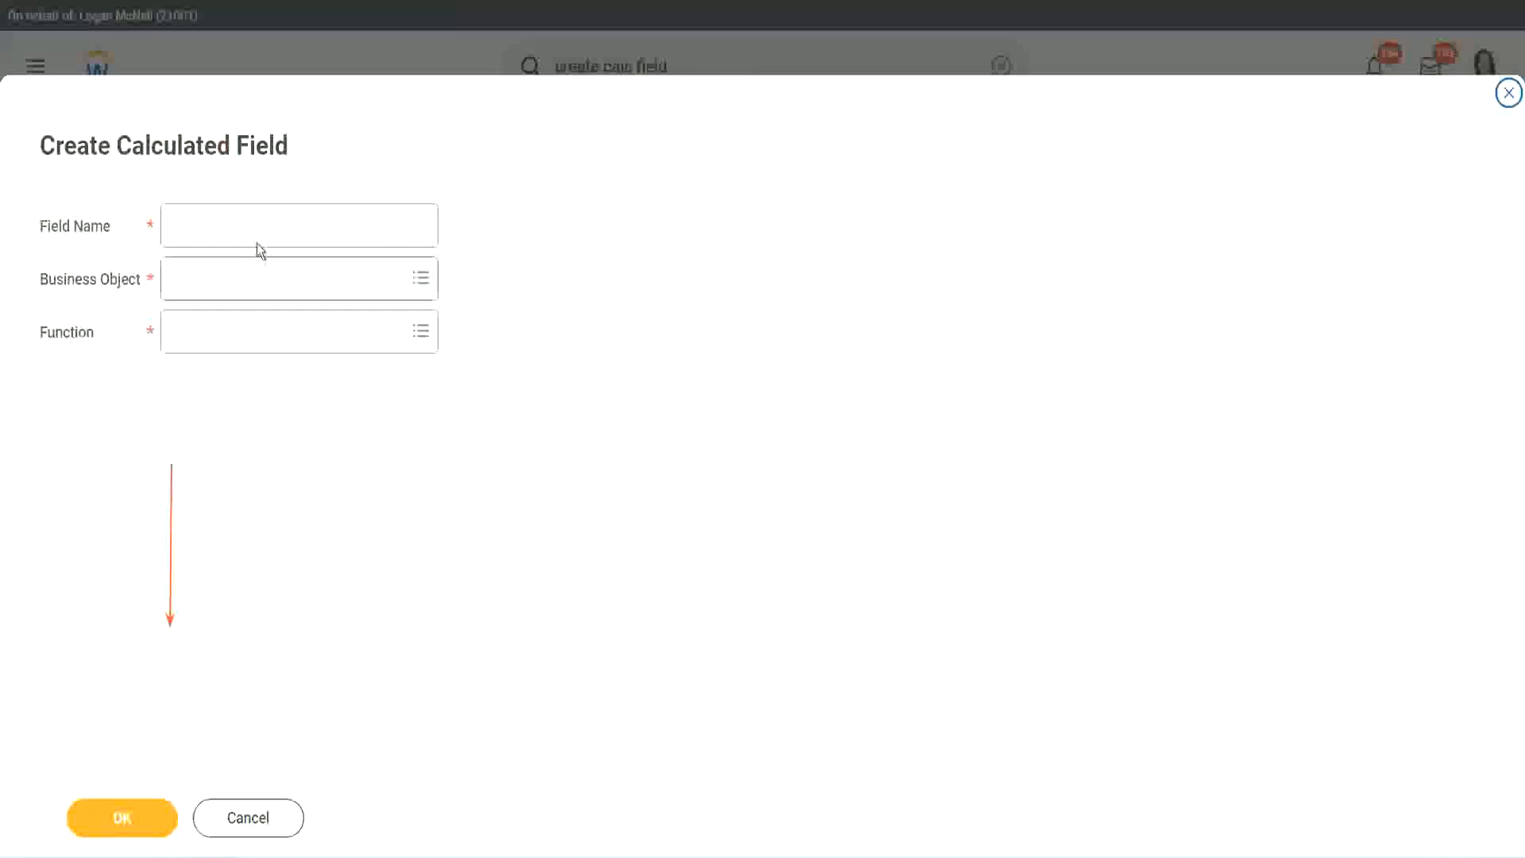
left_click(243, 225)
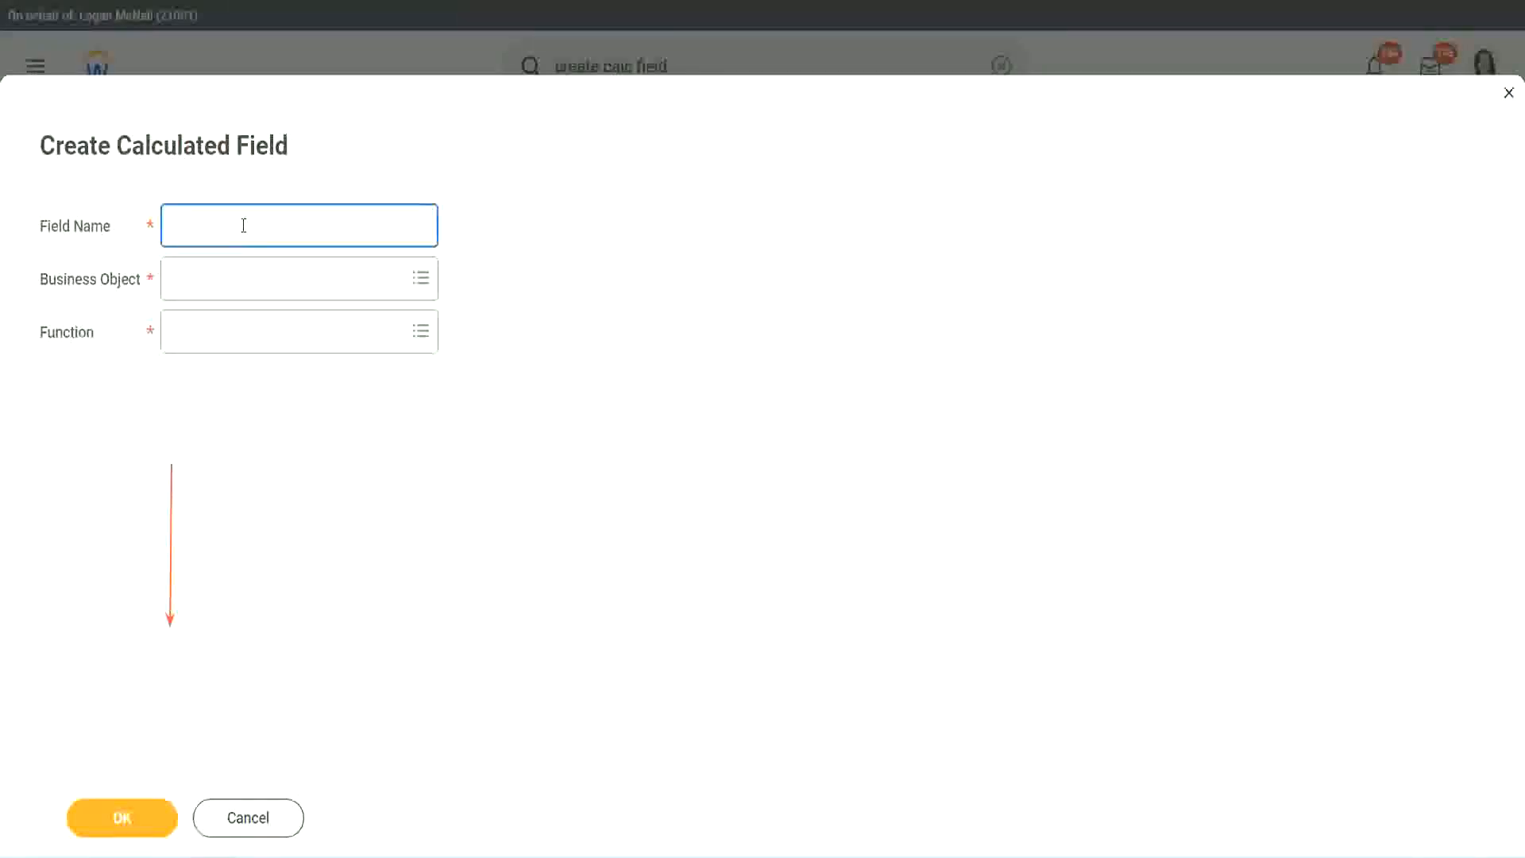
key("ctrl+v")
double_click(261, 227)
type("Ex")
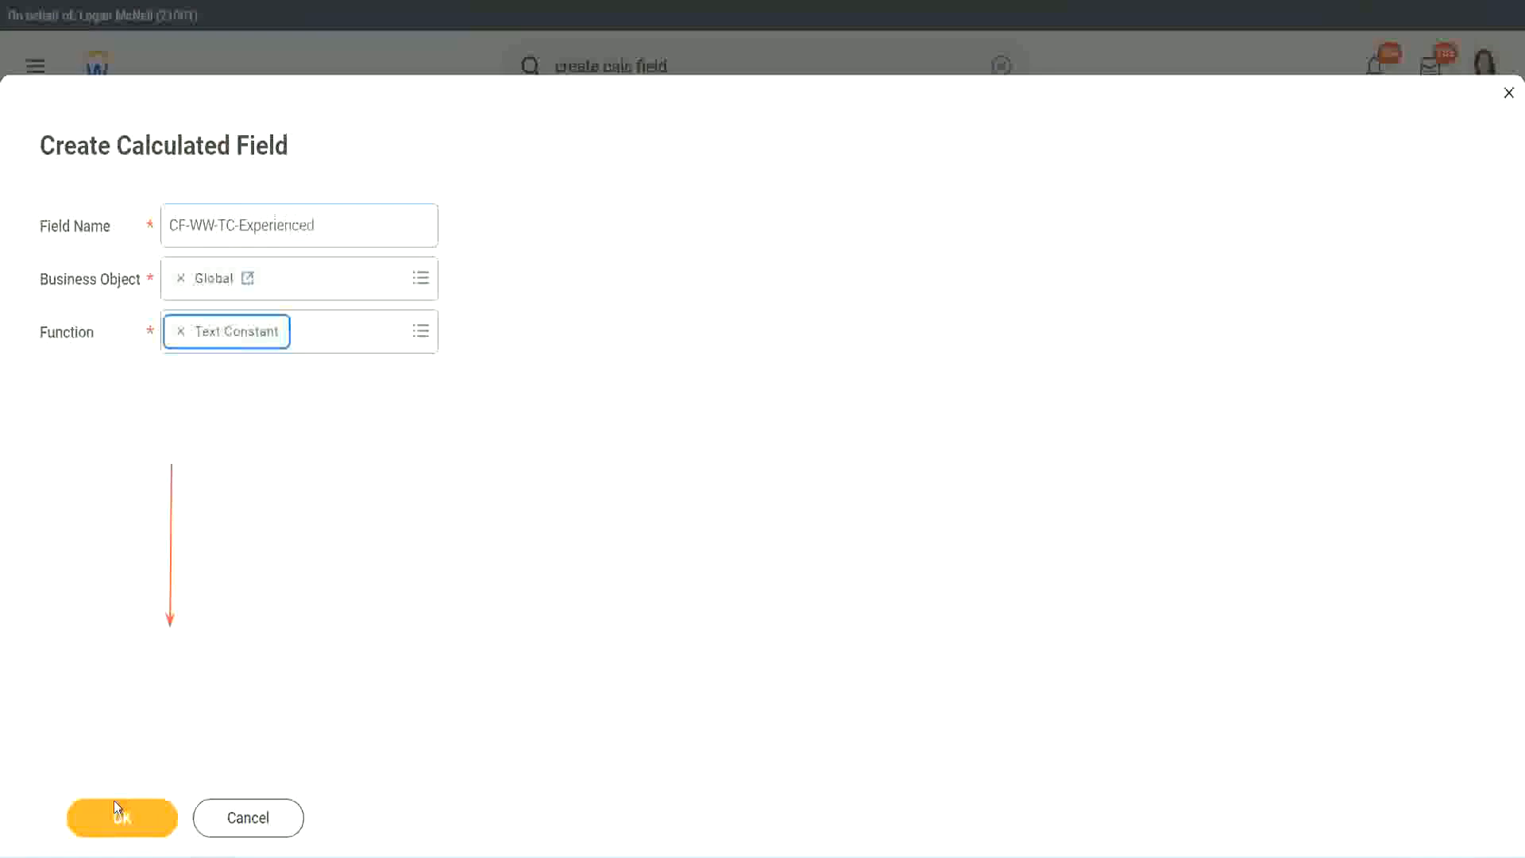
left_click(119, 817)
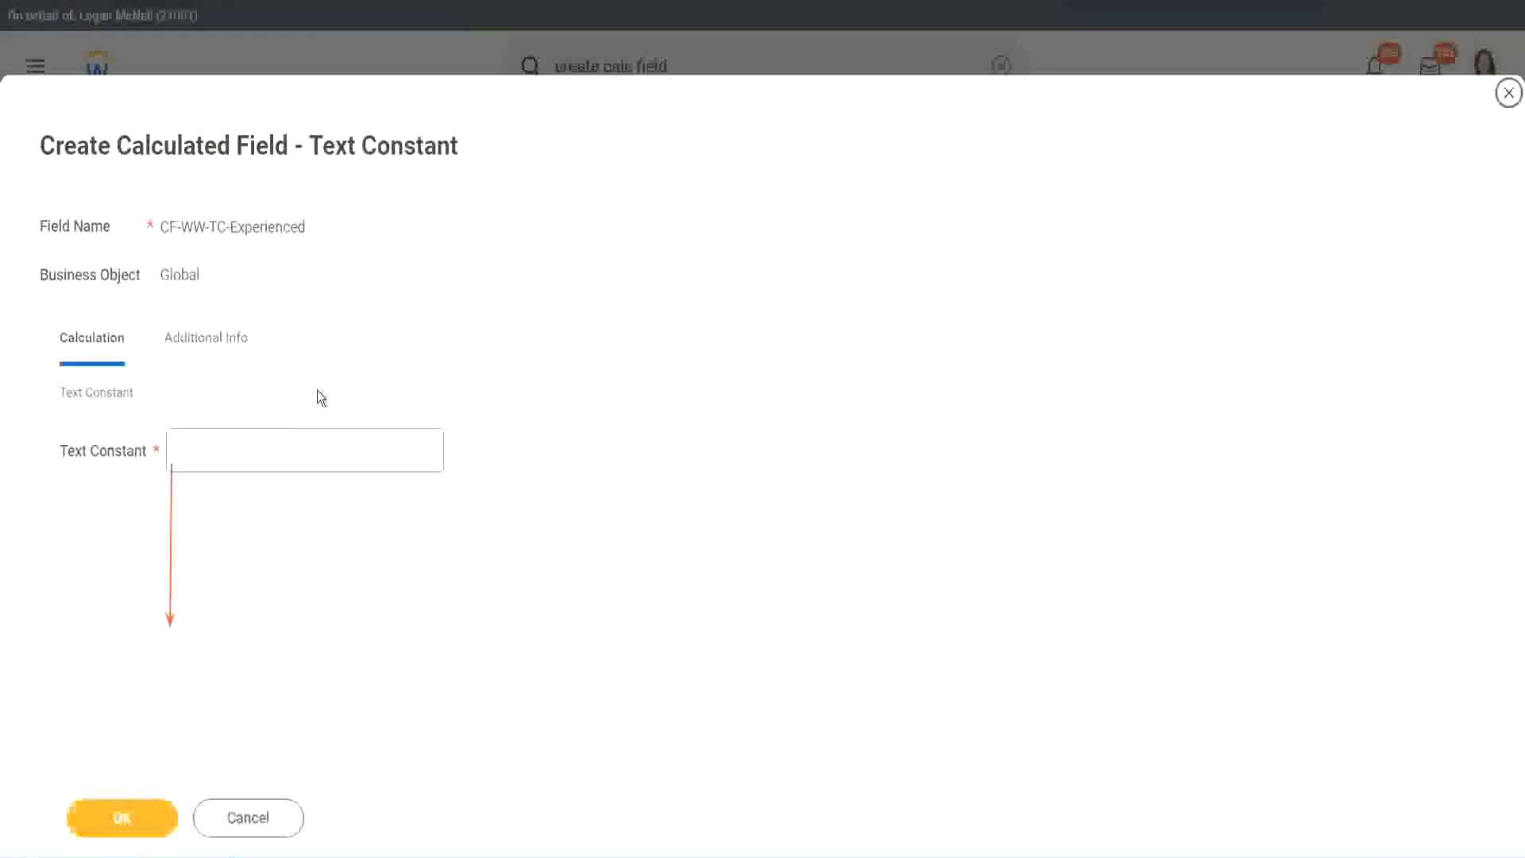
Set the text constant to Experienced and save it as the second row's return value
left_click(234, 450)
type("Ex")
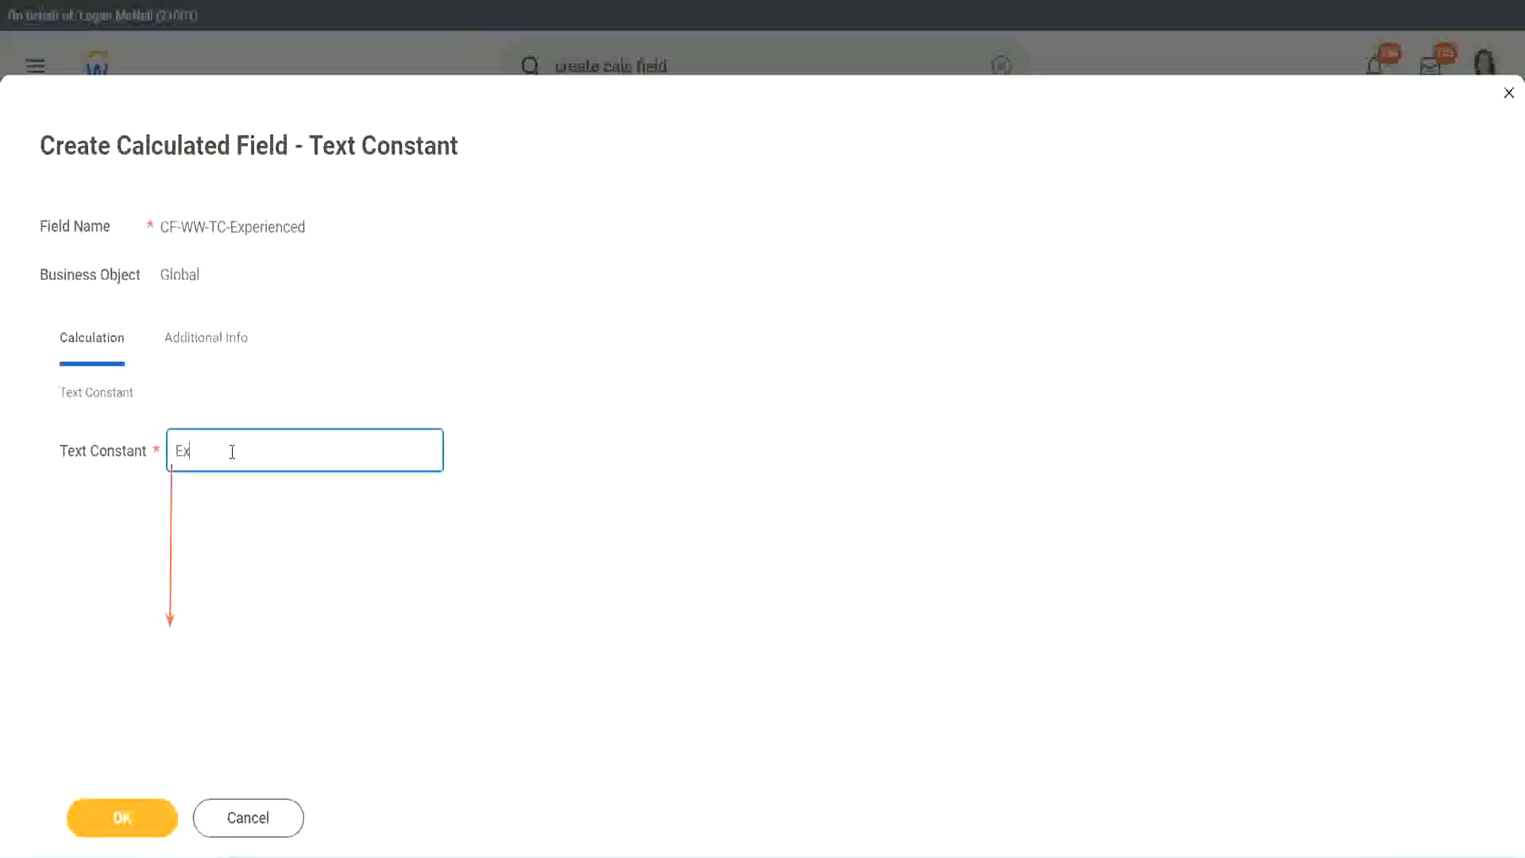
type("perienced")
left_click(127, 813)
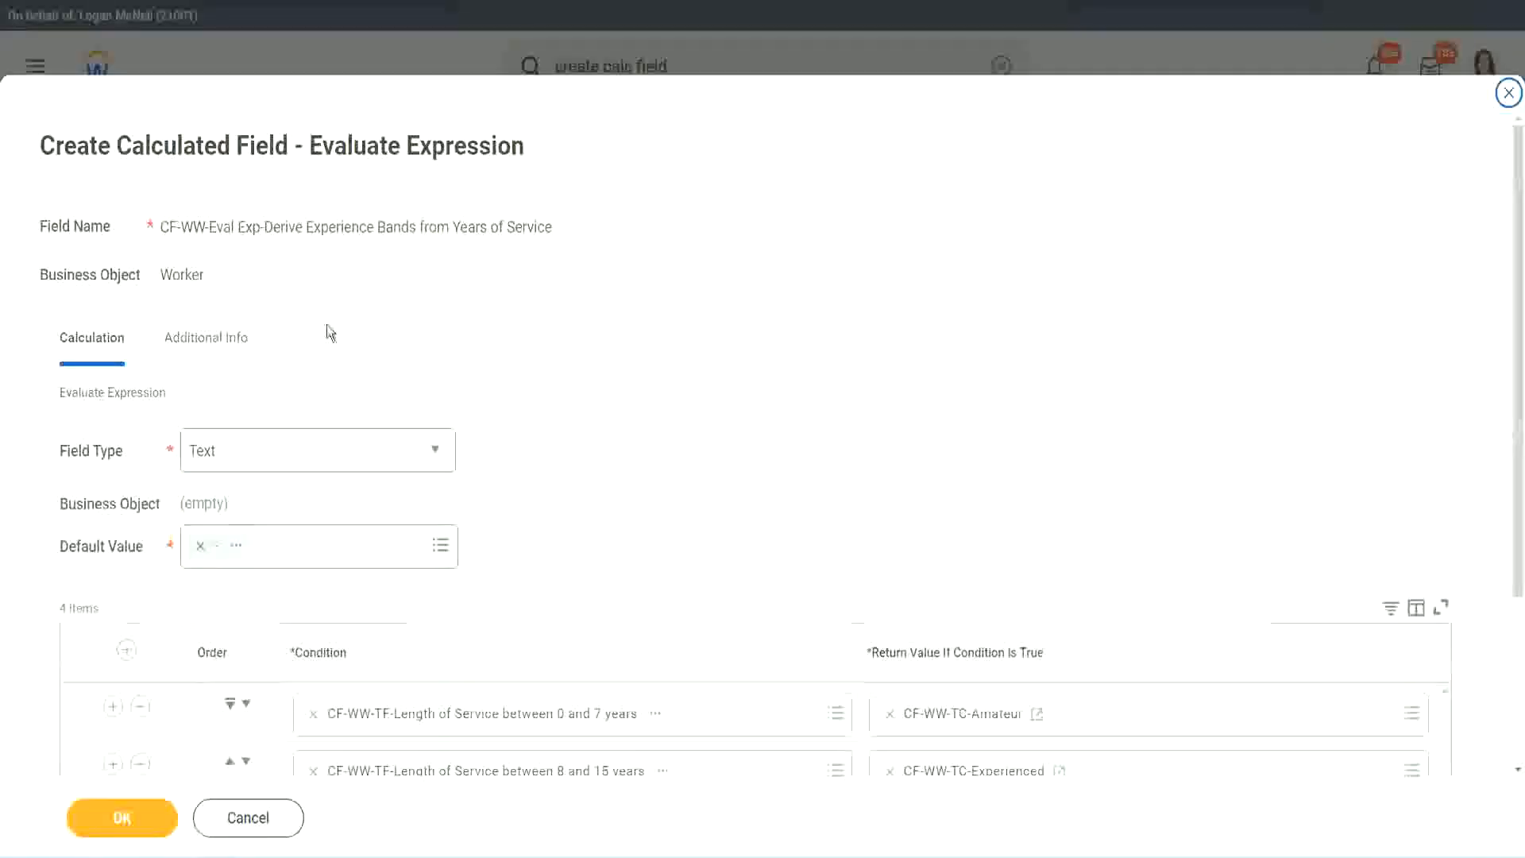
Start a calculated field for the third row's return value, pasting the name CF-WW-TC-Amateur and choosing the Global business object
scroll(702, 414, "down", 3)
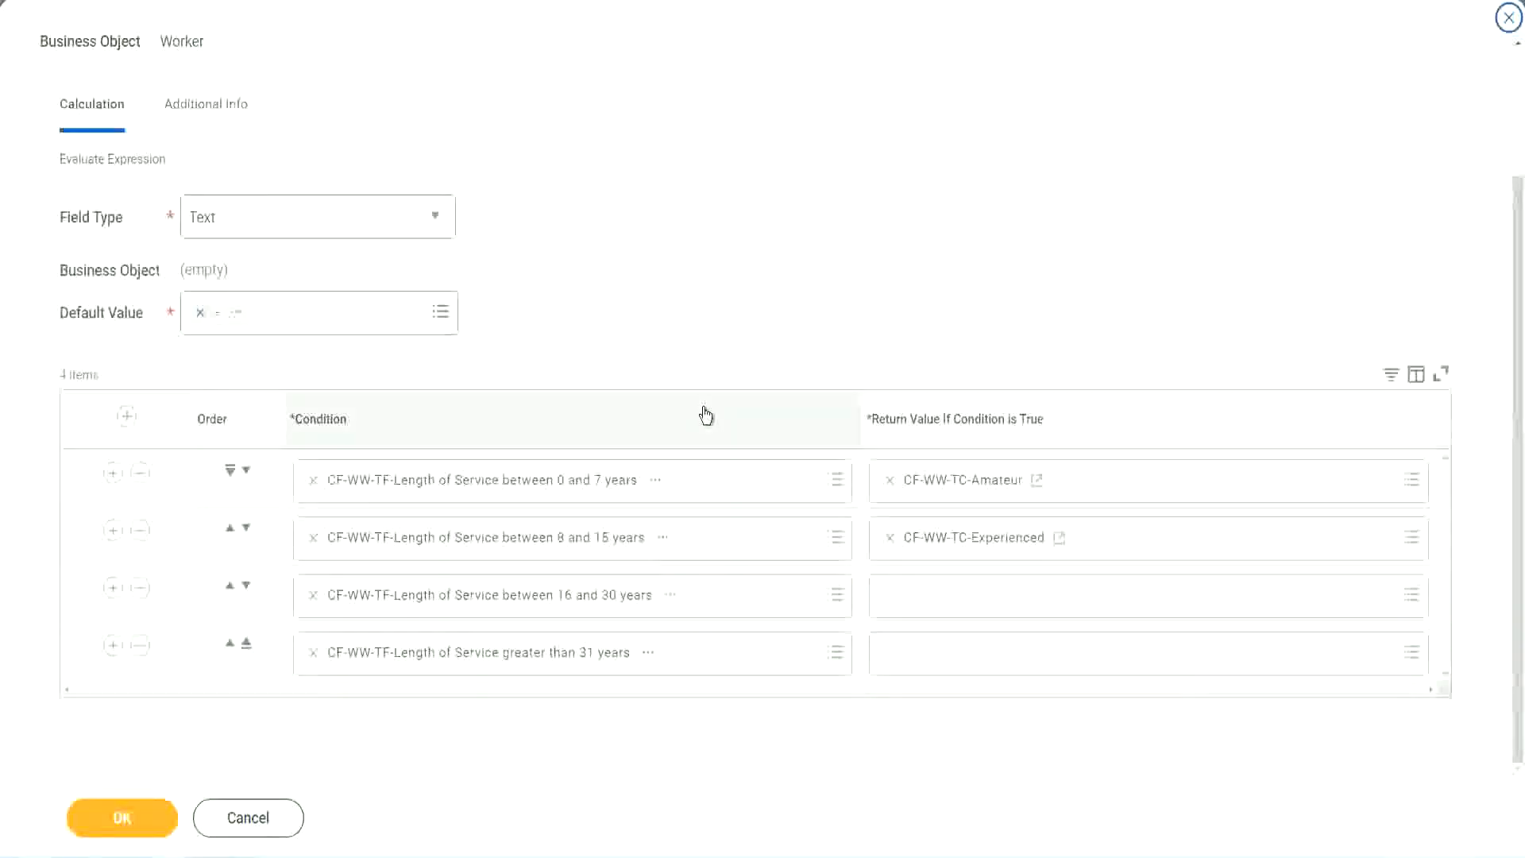
left_click(951, 604)
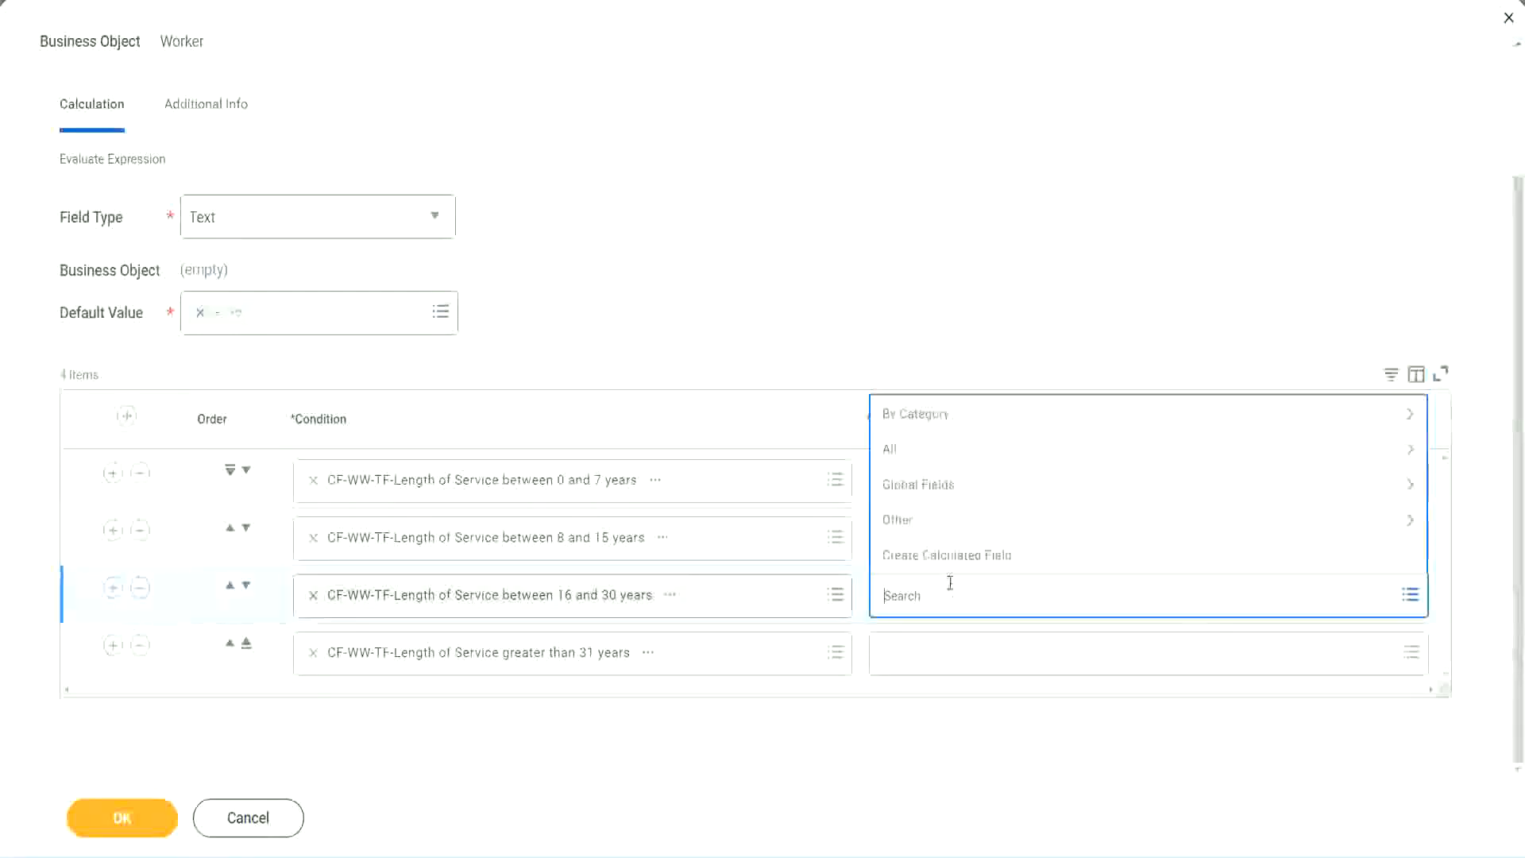
left_click(625, 433)
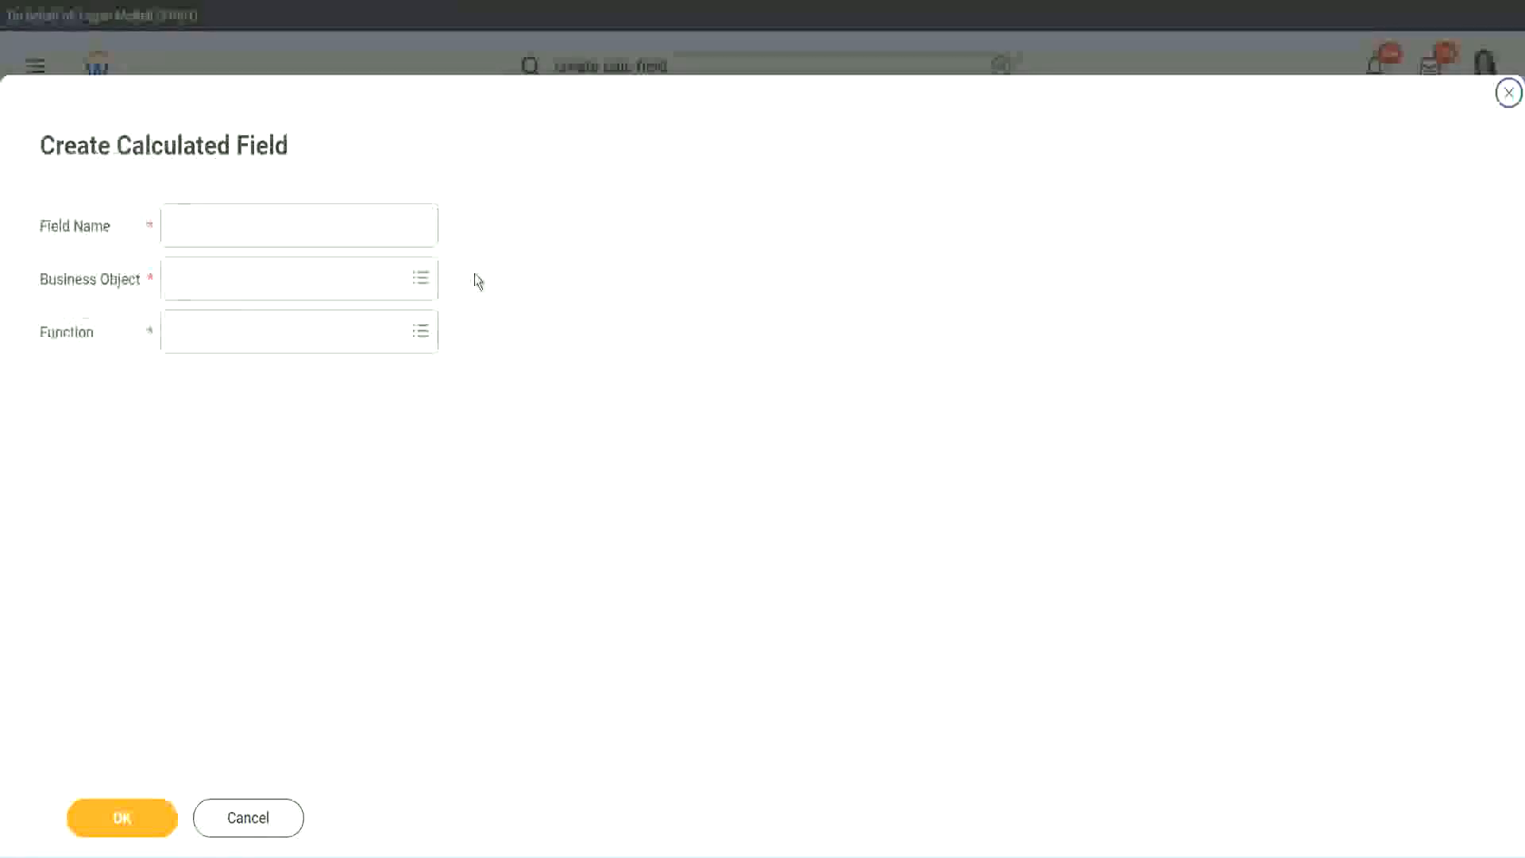
left_click(324, 225)
type("CF-WW-TC-Amateur")
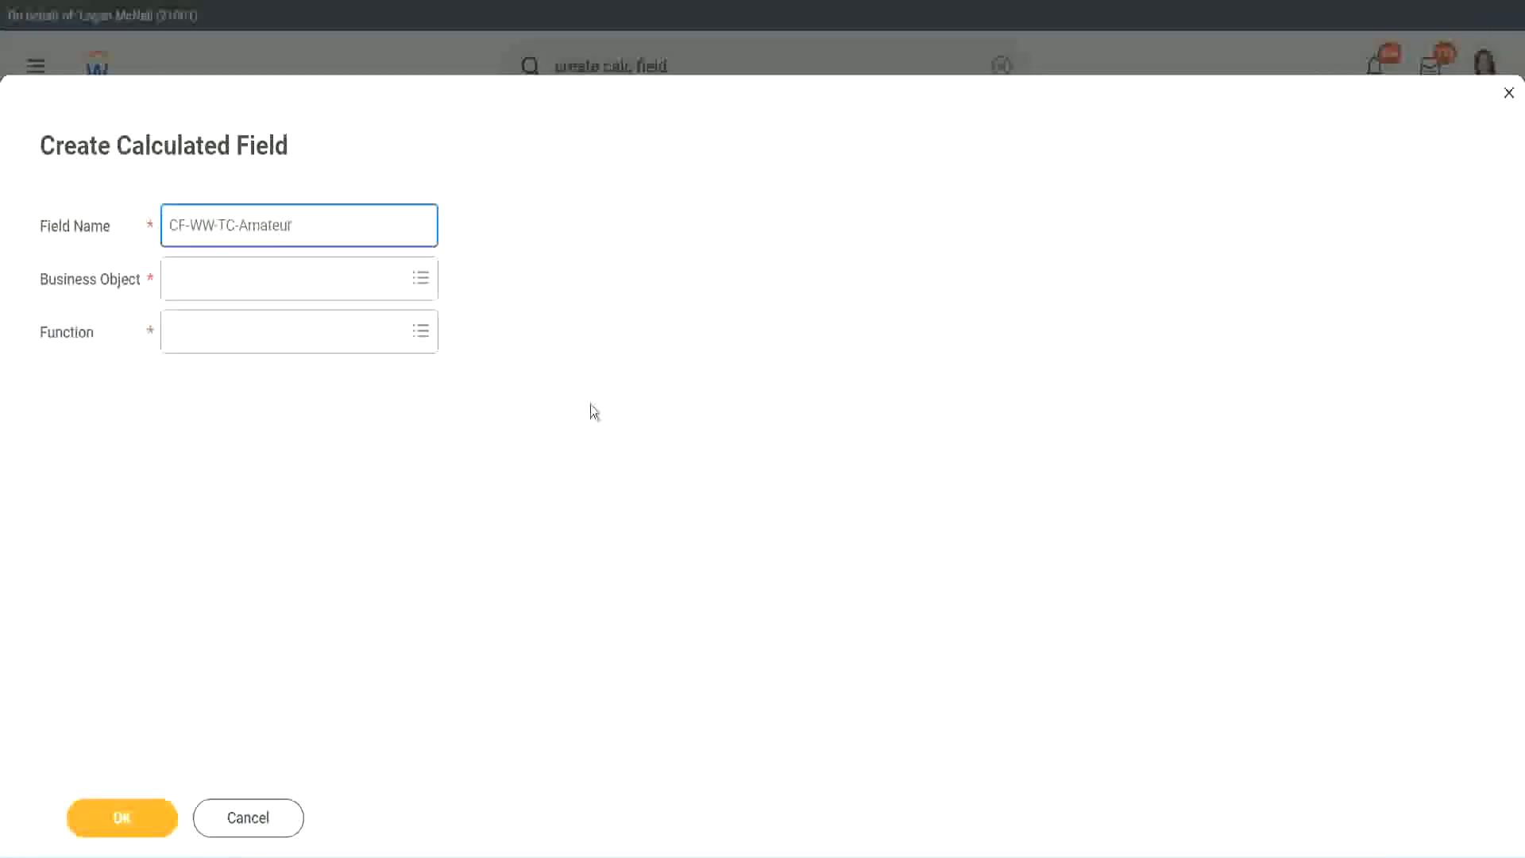
left_click(175, 280)
type("global")
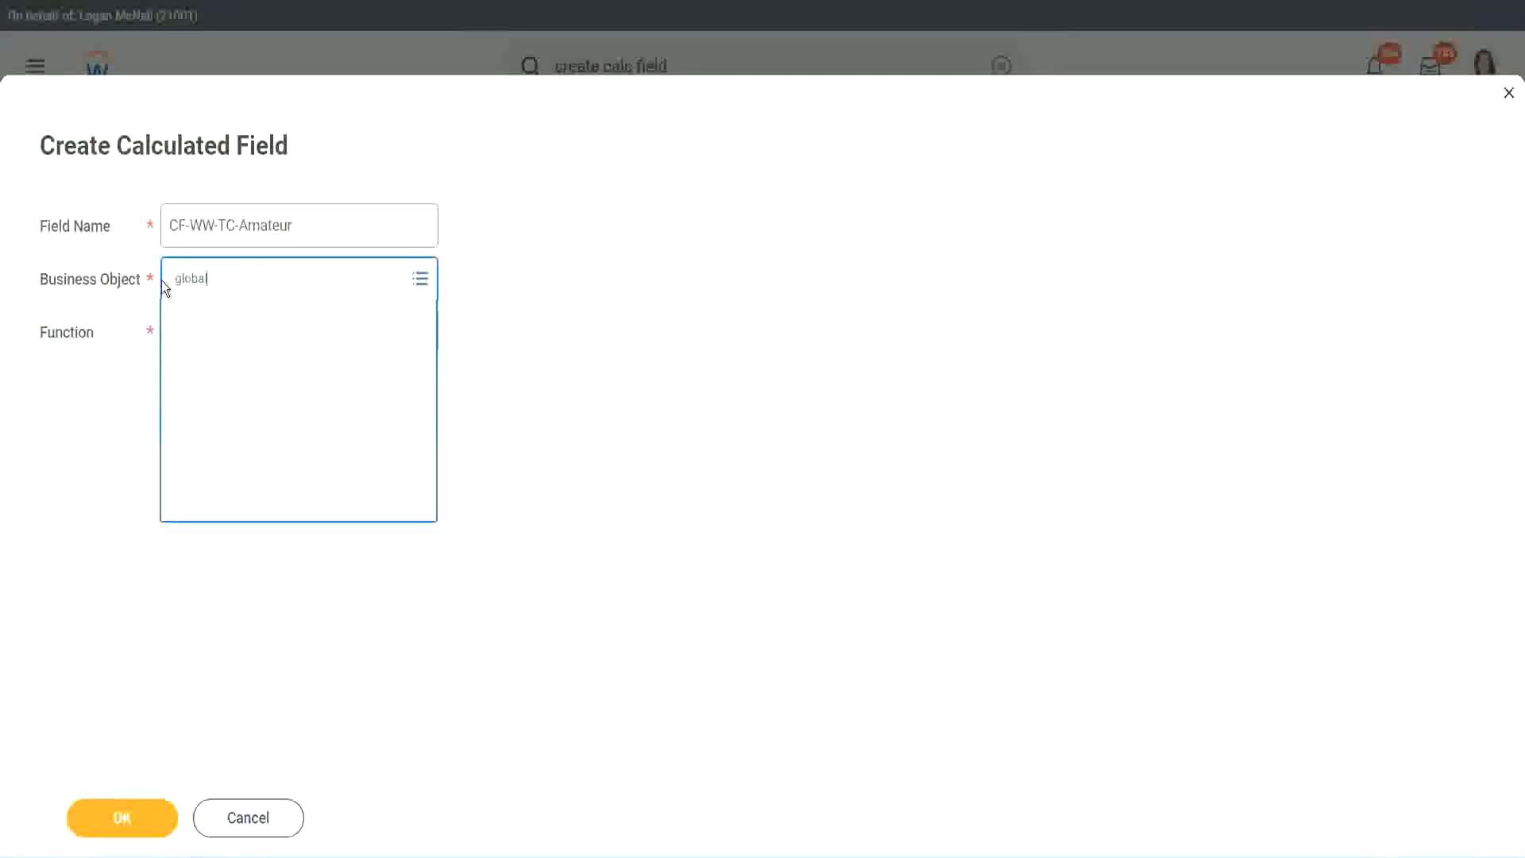
key("Return")
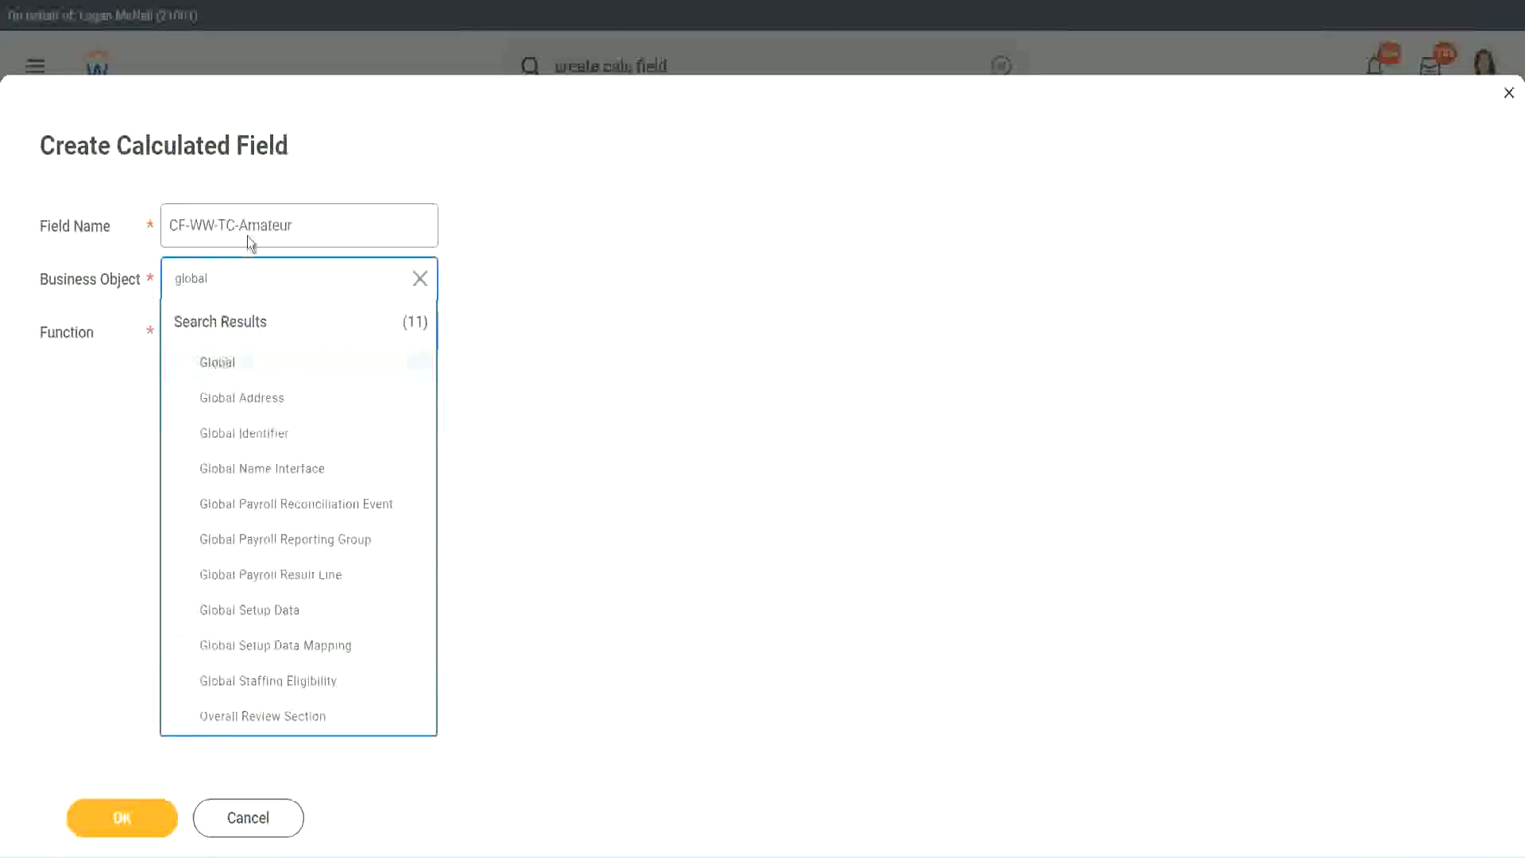
key("Return")
Change the field name to CF-WW-TC-Senior and continue with Text Constant as the function
double_click(266, 226)
type("S")
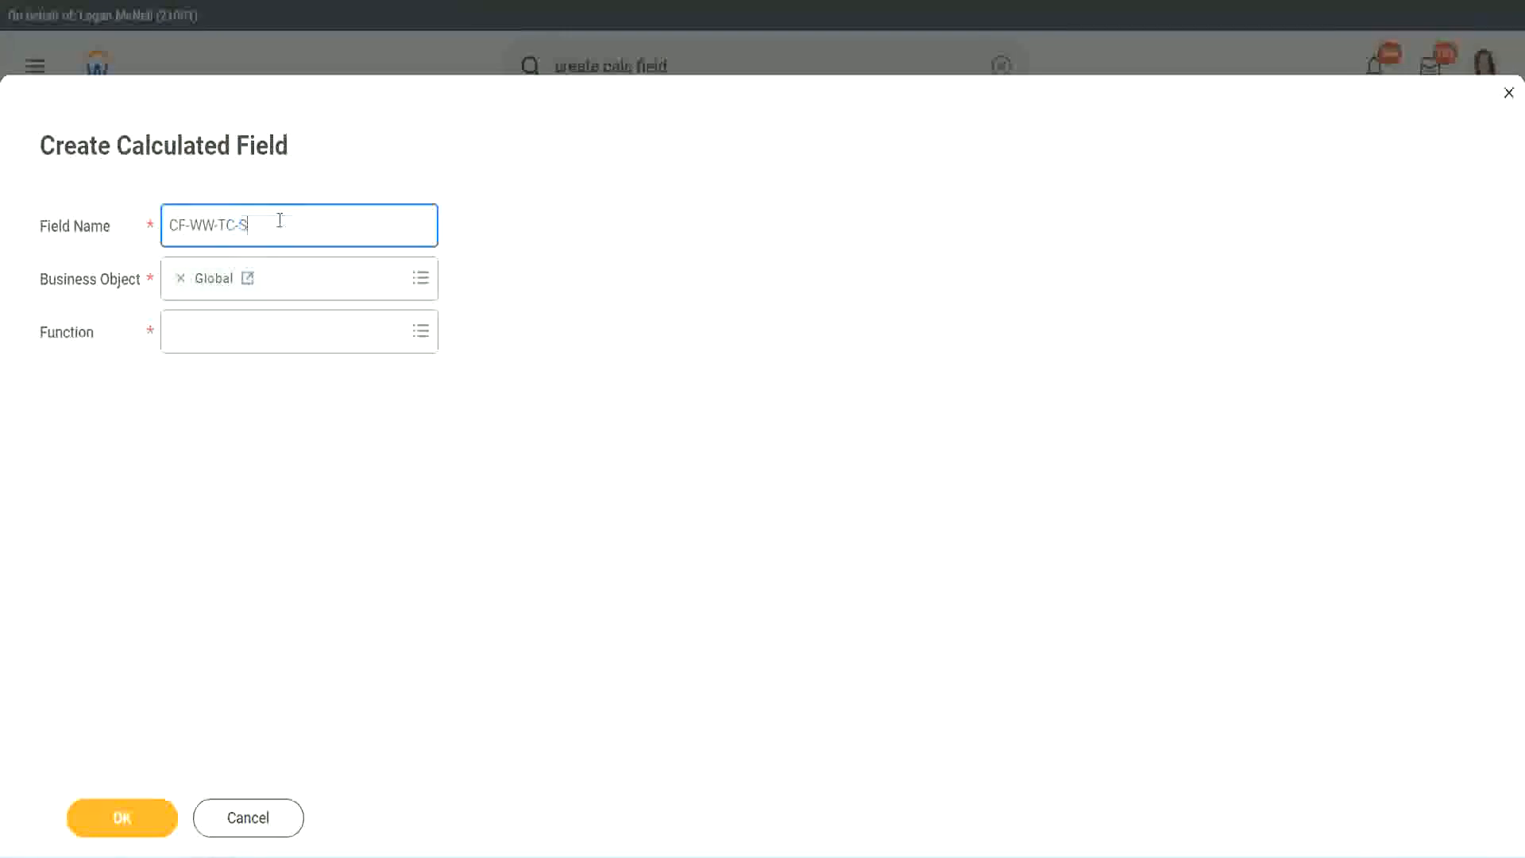
type("enior")
left_click(244, 347)
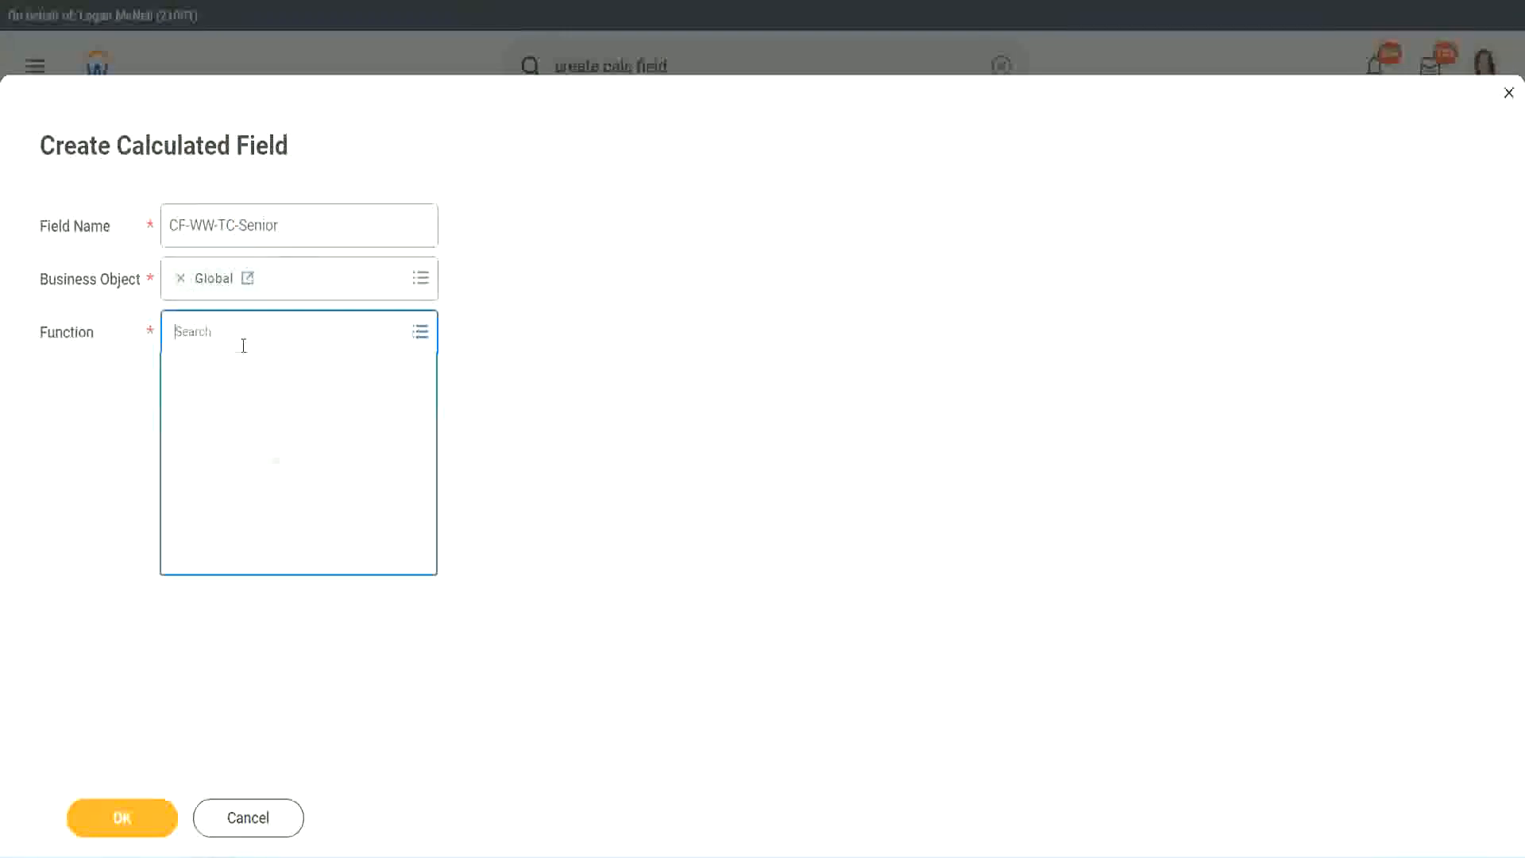
type("tc")
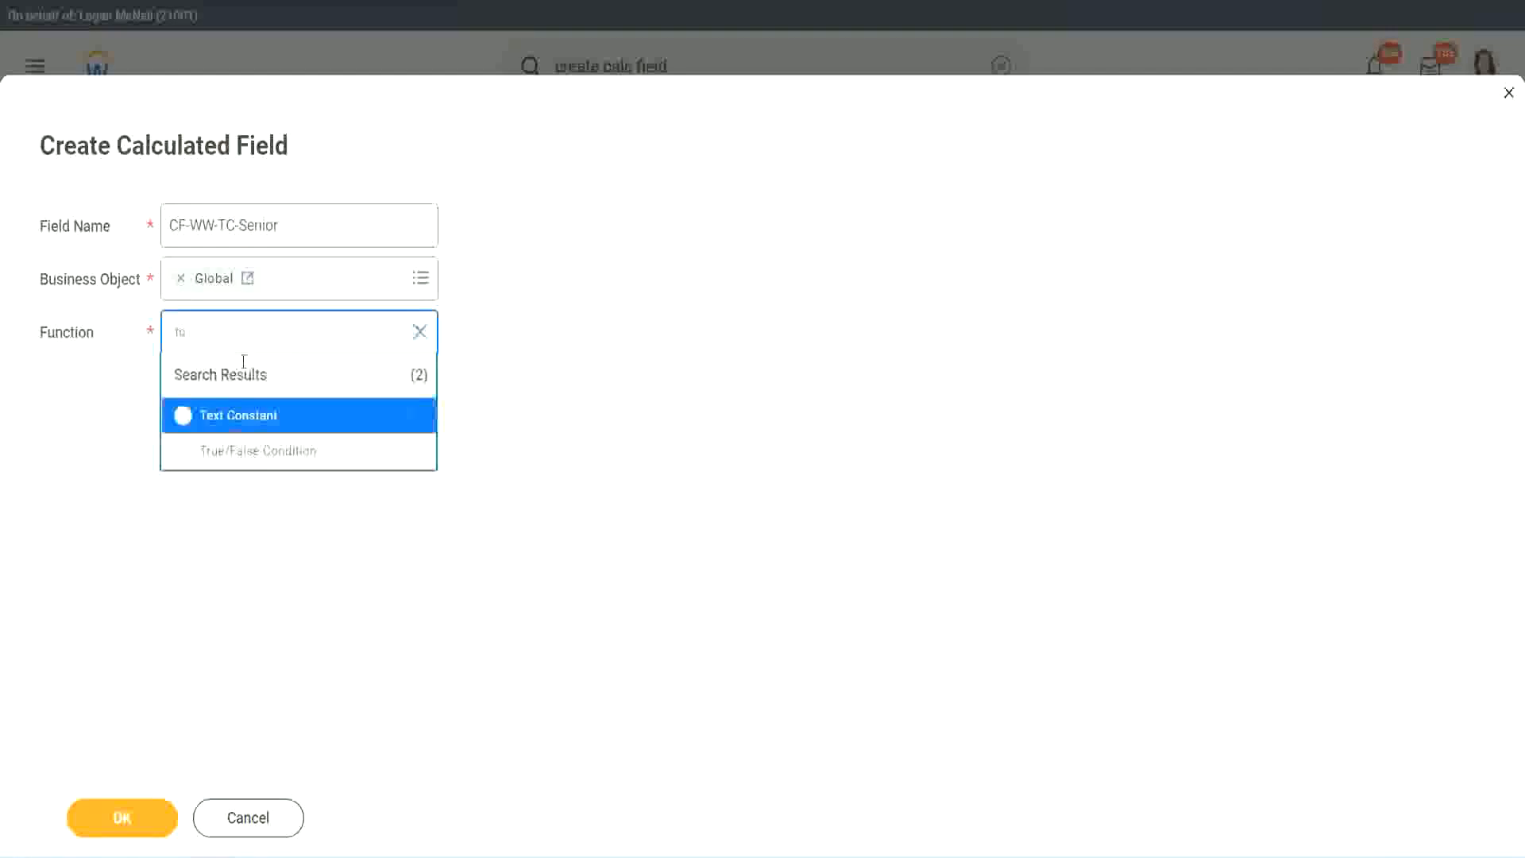
left_click(235, 414)
left_click(133, 823)
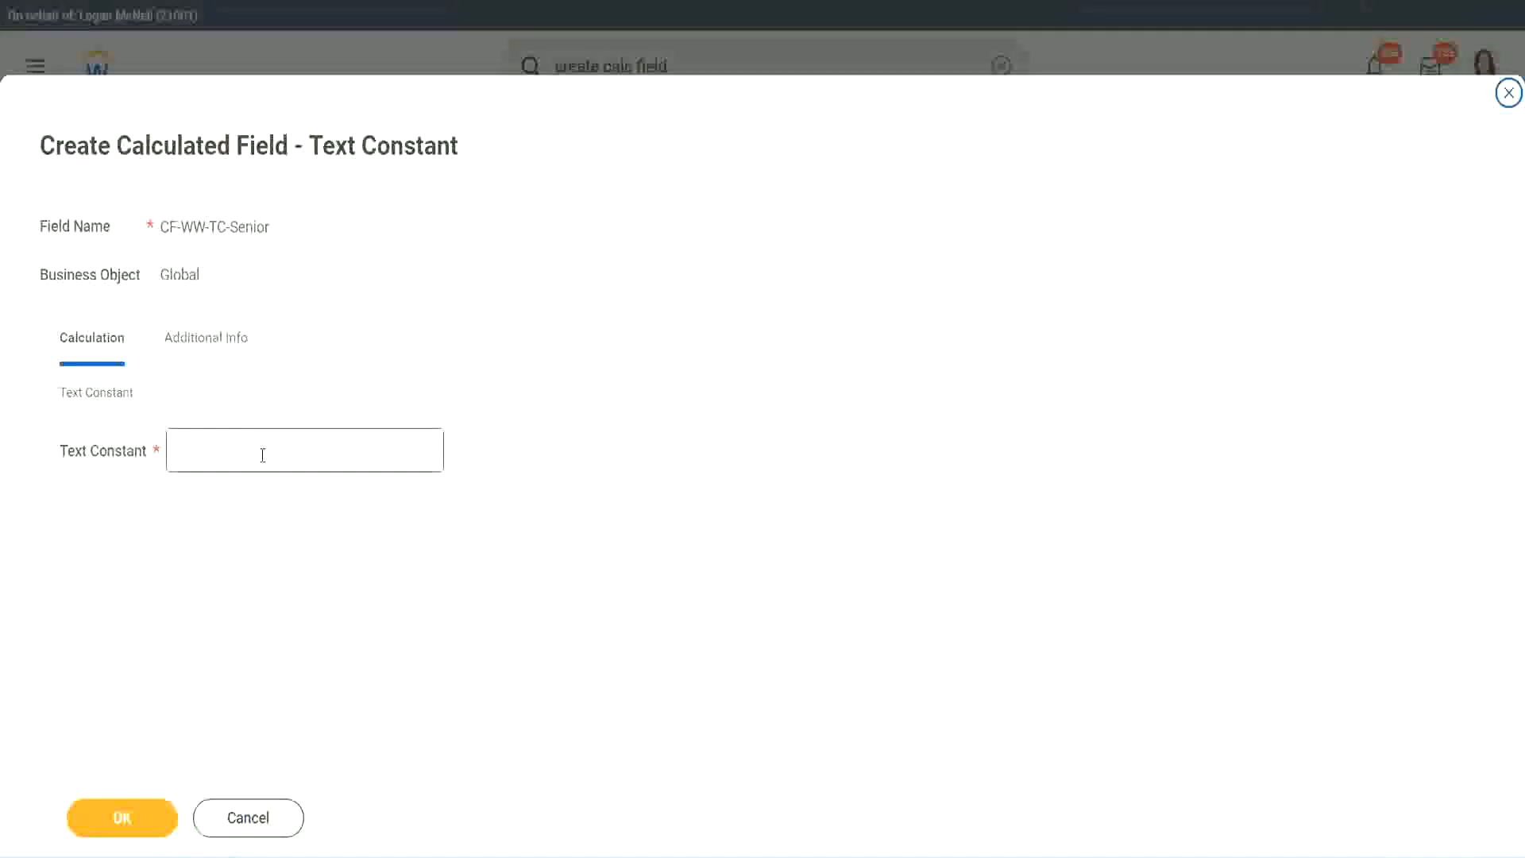
Set the text constant to Senior and save it as the third row's return value
left_click(257, 445)
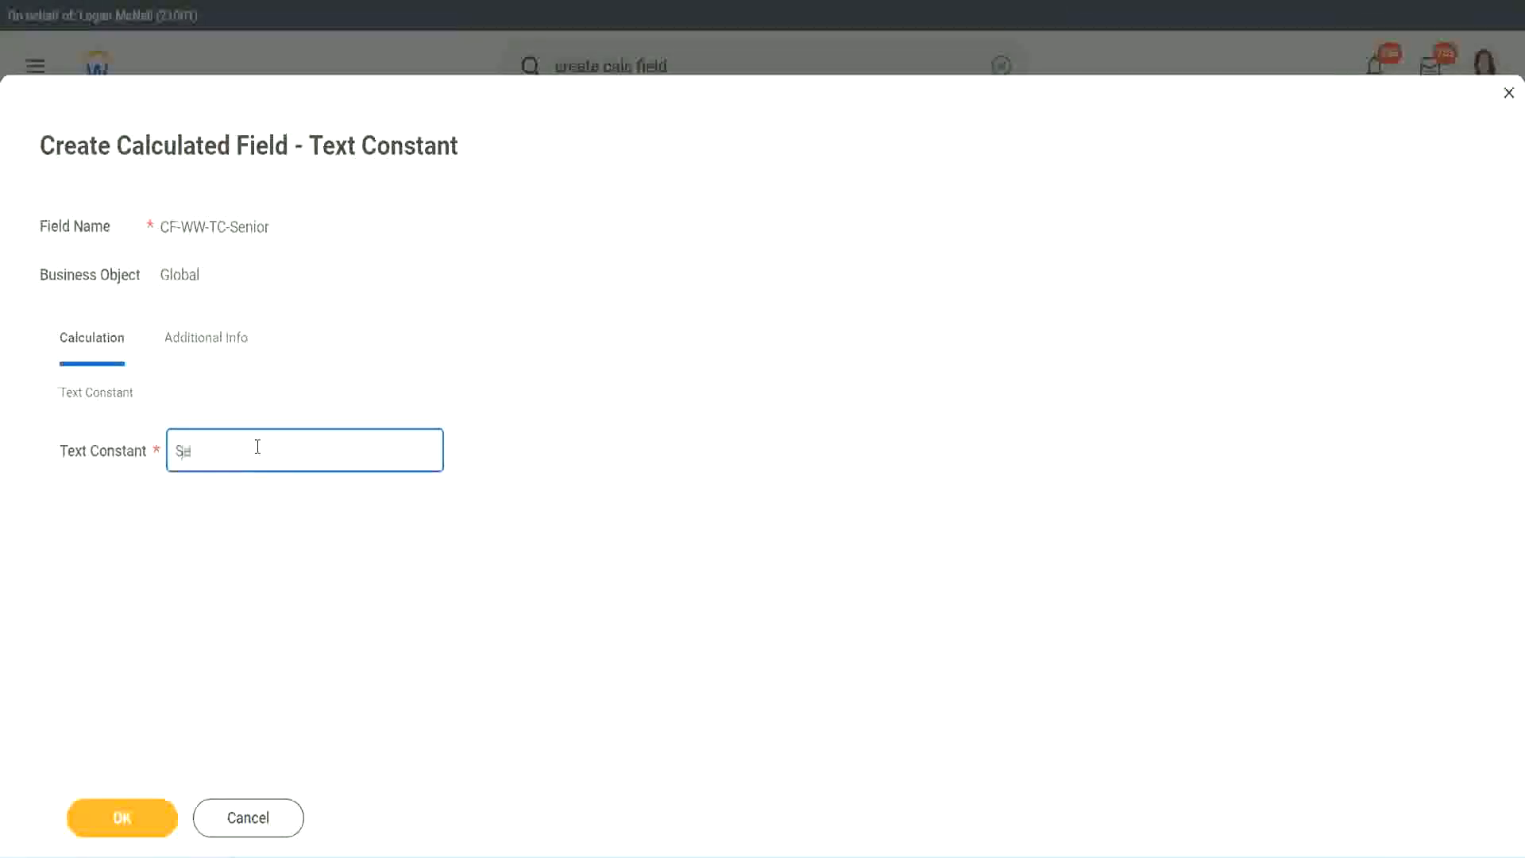
left_click(151, 806)
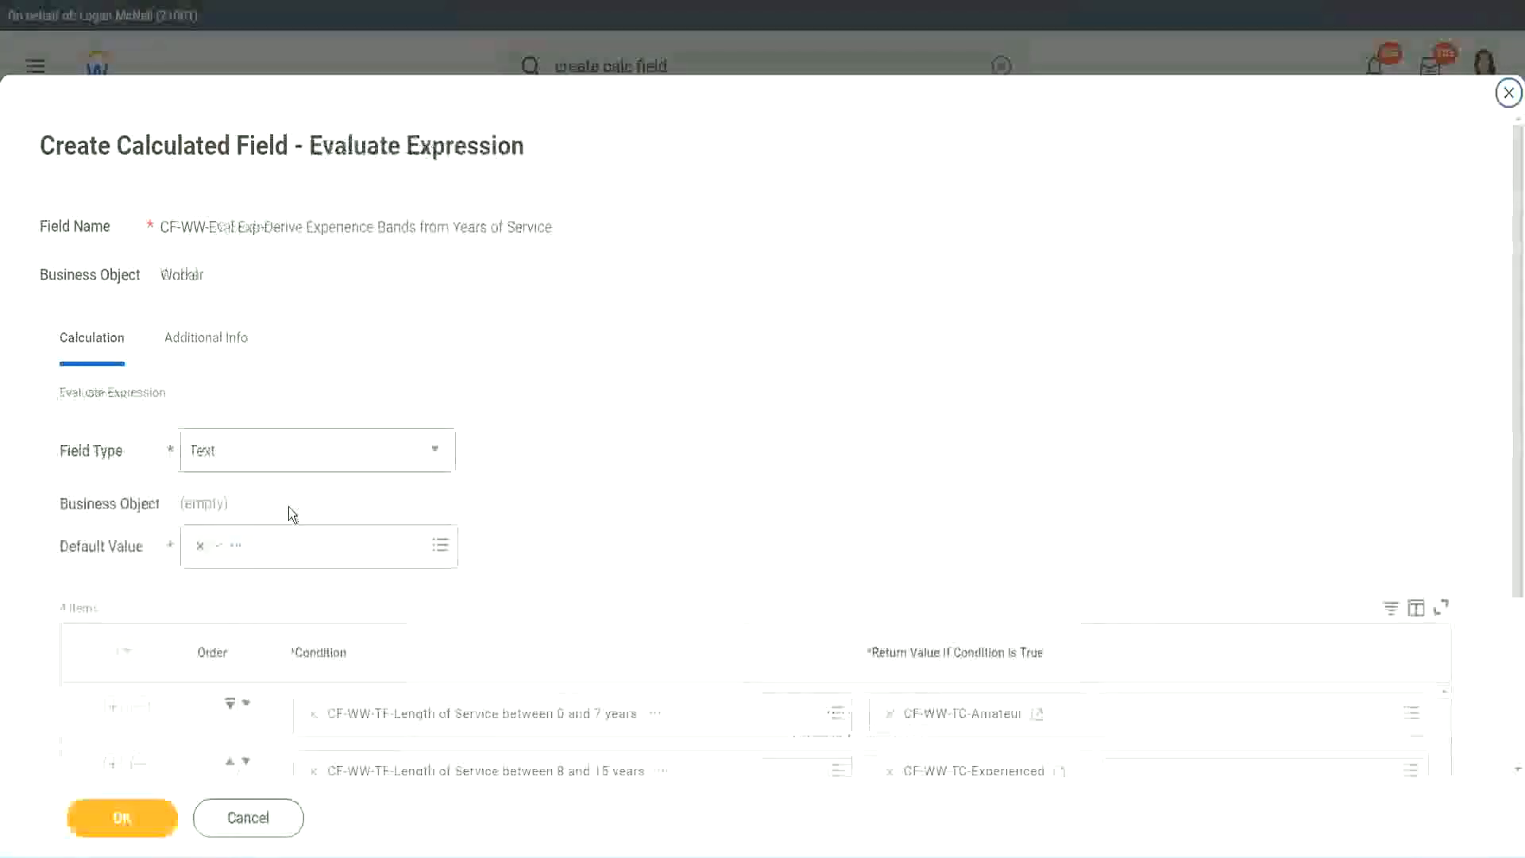
Start a calculated field for the fourth row's return value, reusing the copied CF-WW-TC-Senior name but changing it to CF-WW-TC-Legend
scroll(1104, 570, "down", 3)
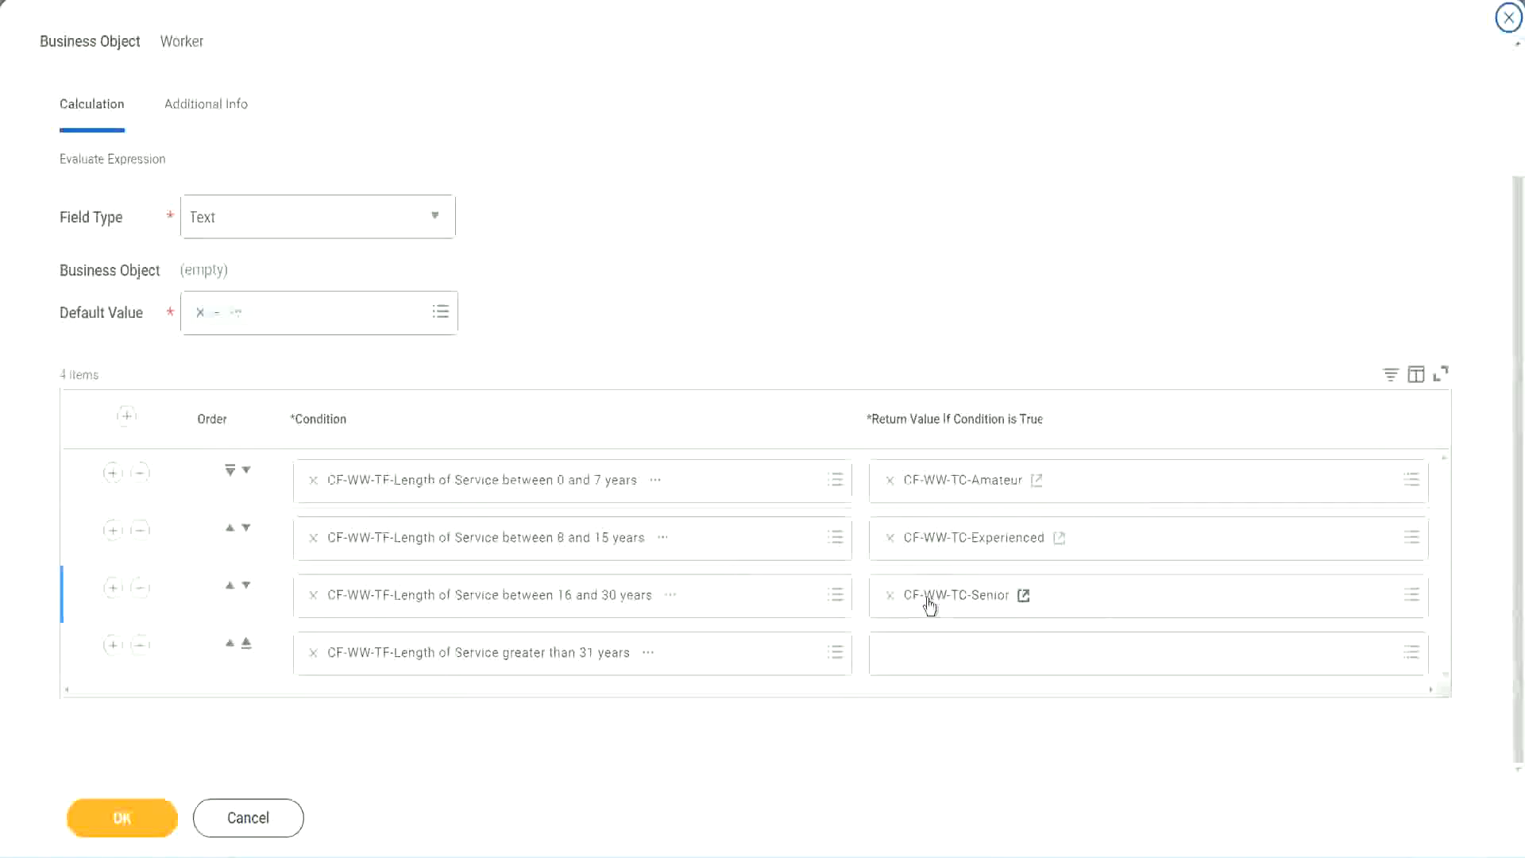
right_click(927, 599)
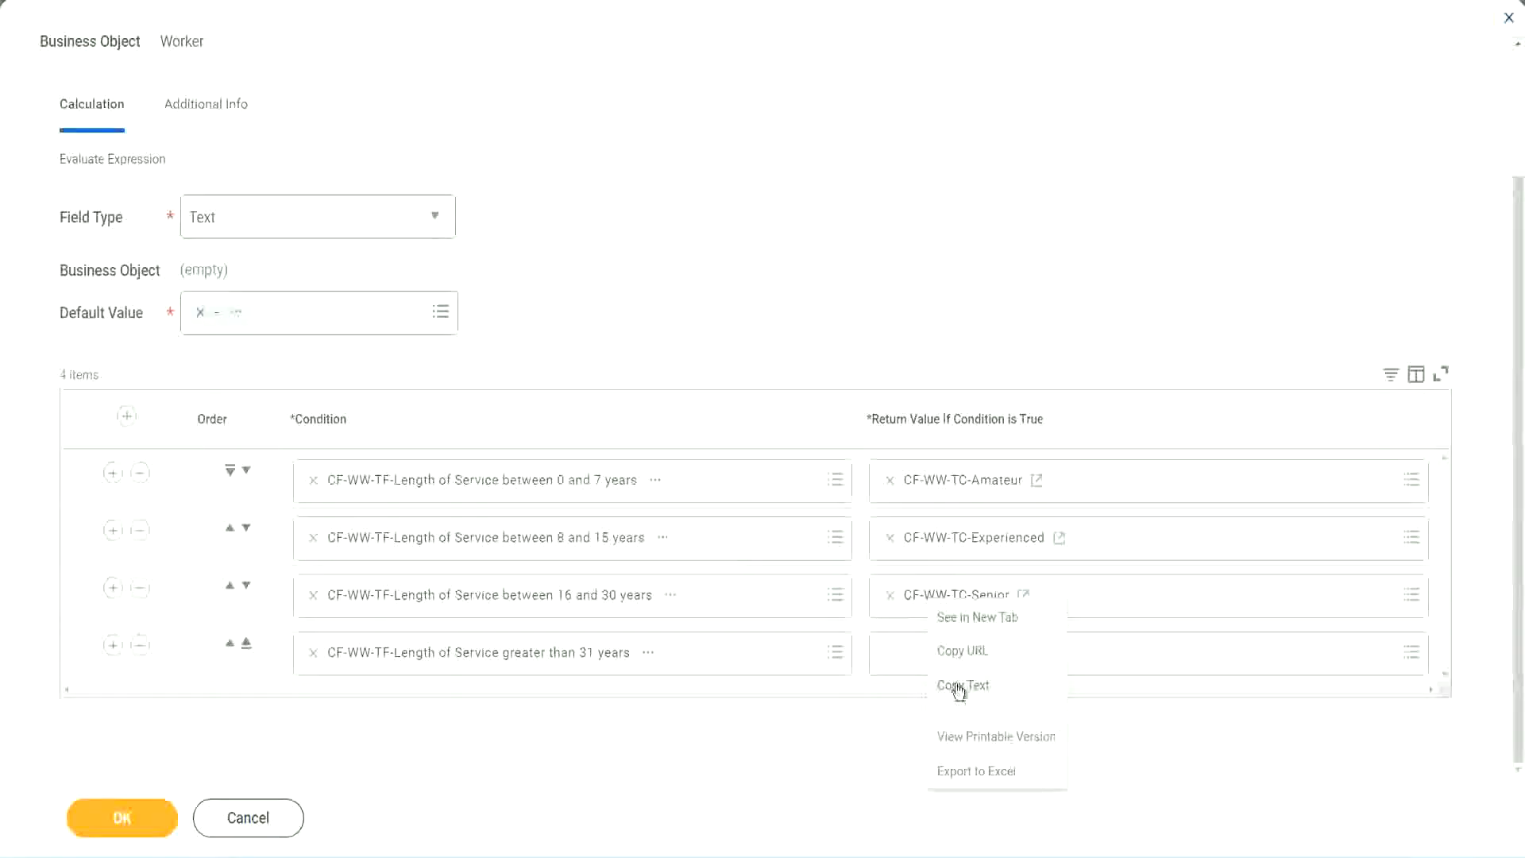
left_click(963, 682)
left_click(928, 659)
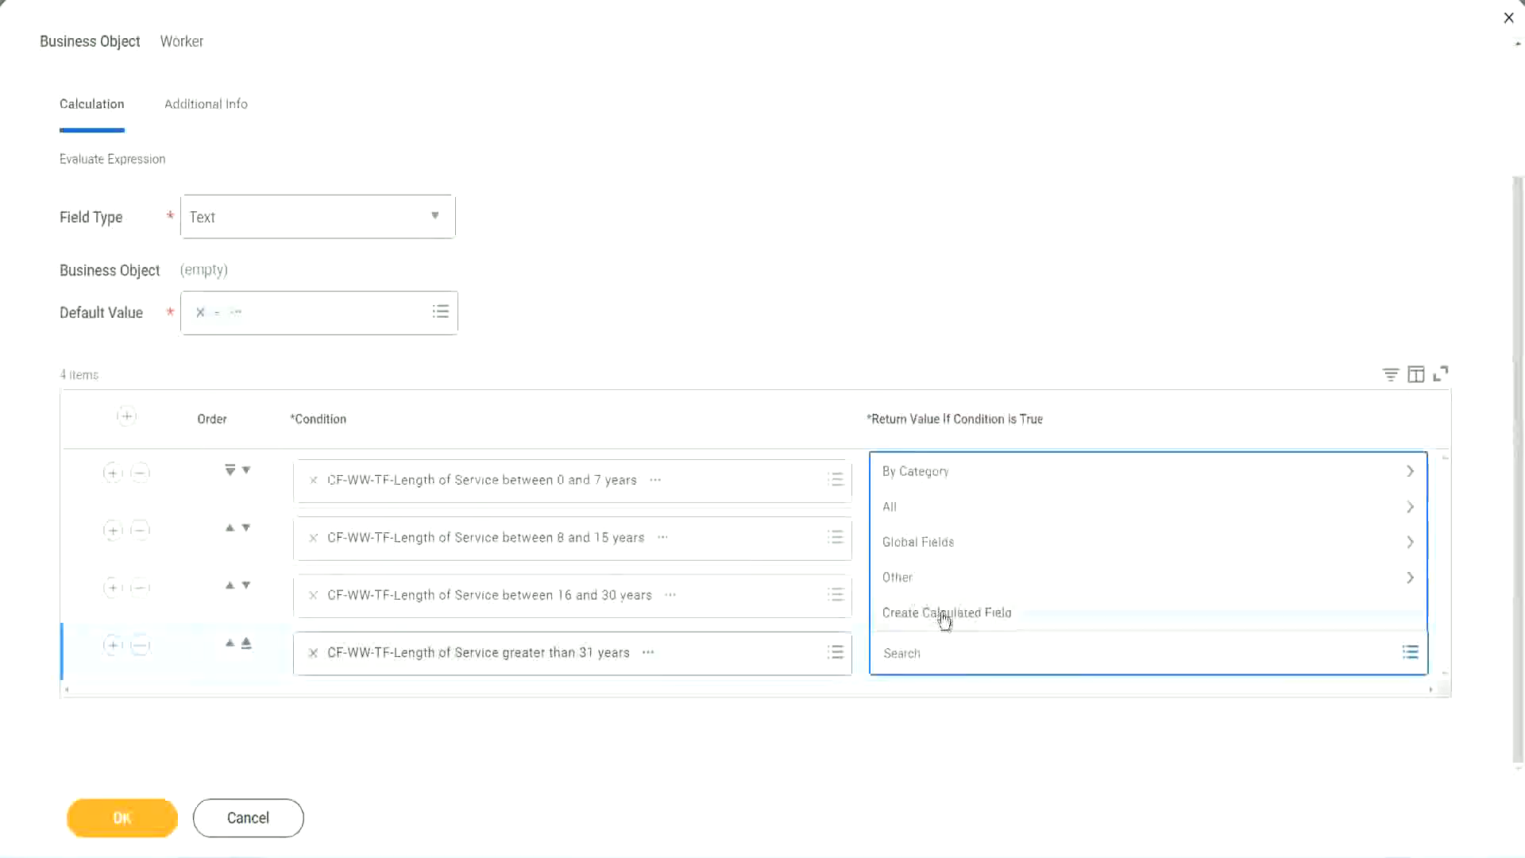
left_click(943, 615)
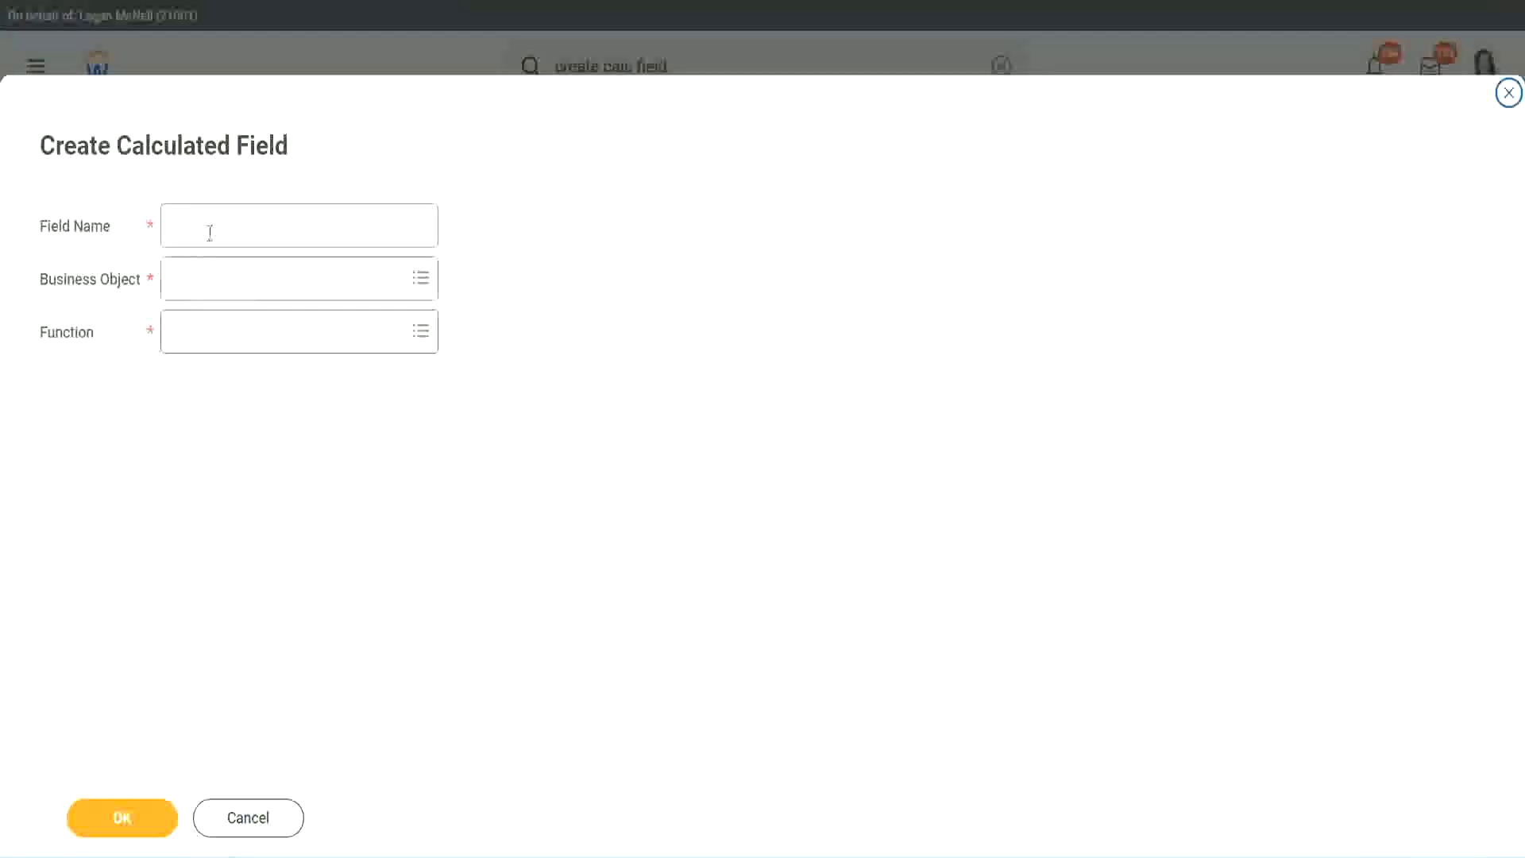
left_click(209, 232)
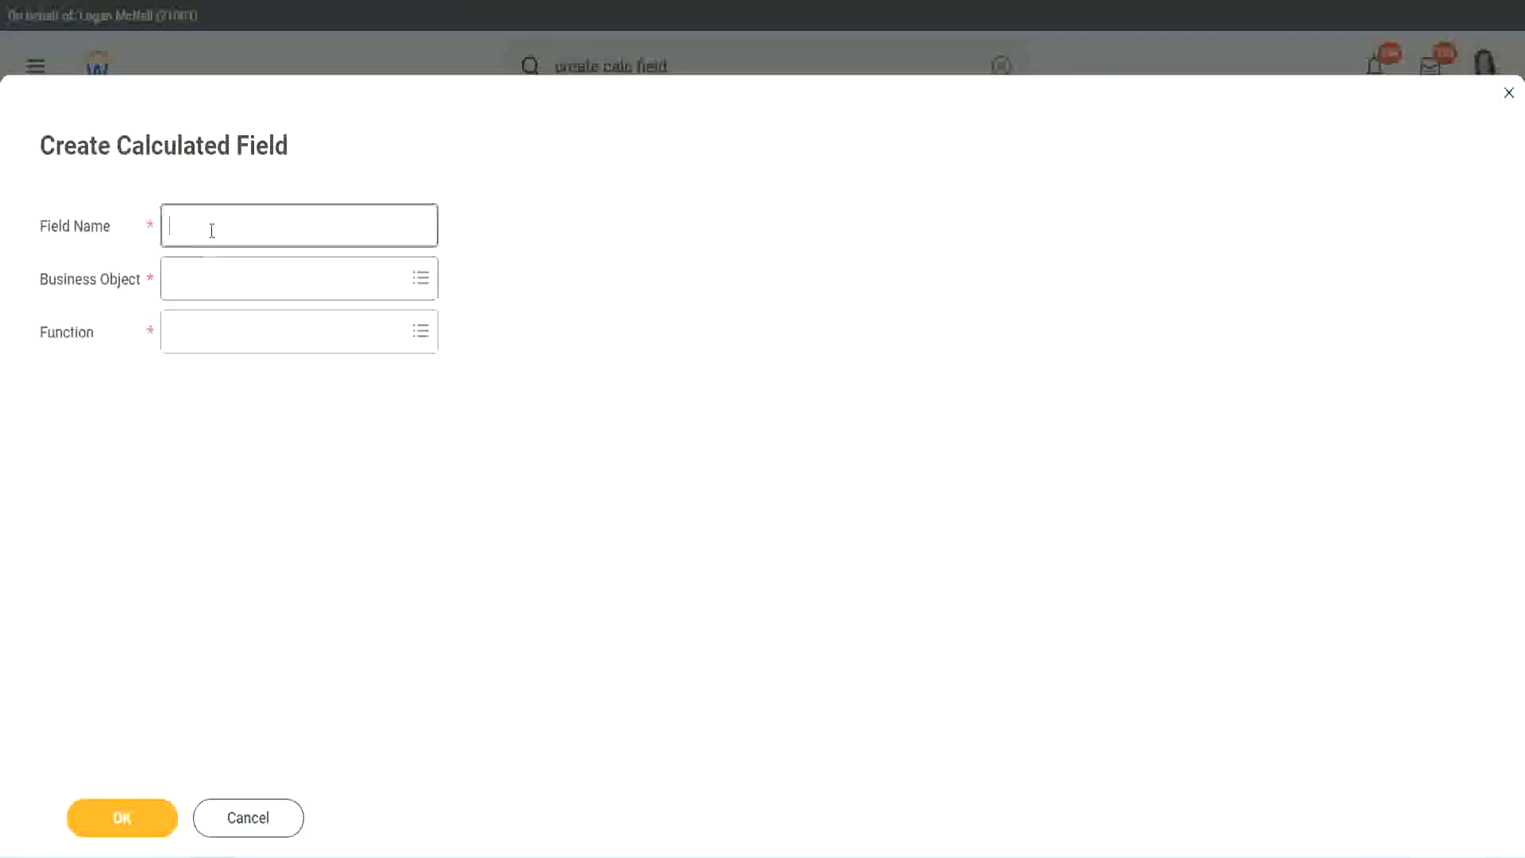
type("CF-WW-TC-Senior")
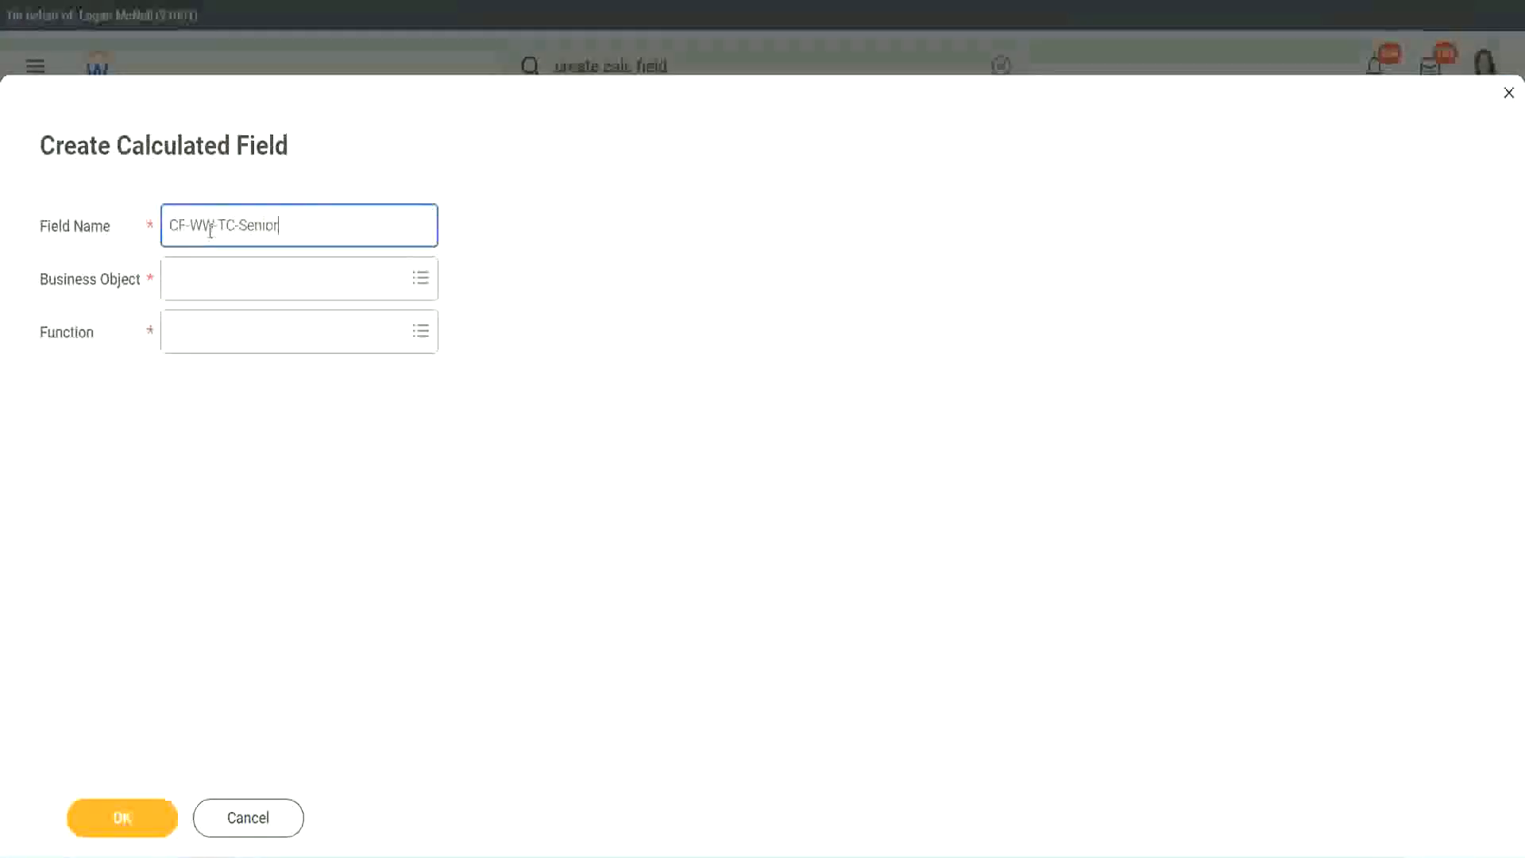
double_click(262, 223)
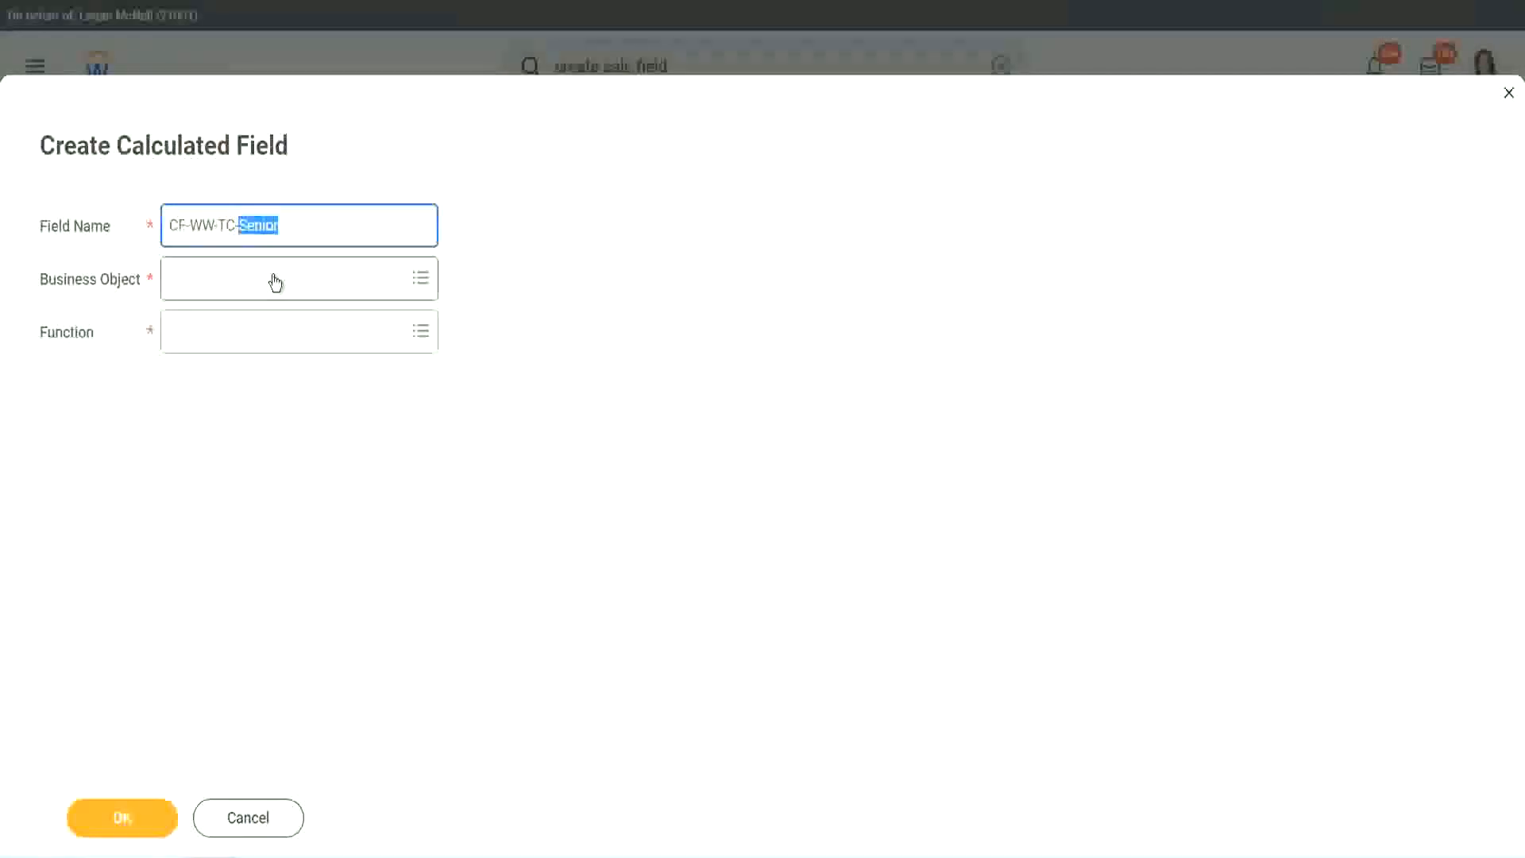
type("Legend")
Choose the Global business object and continue with Text Constant as the function
left_click(214, 286)
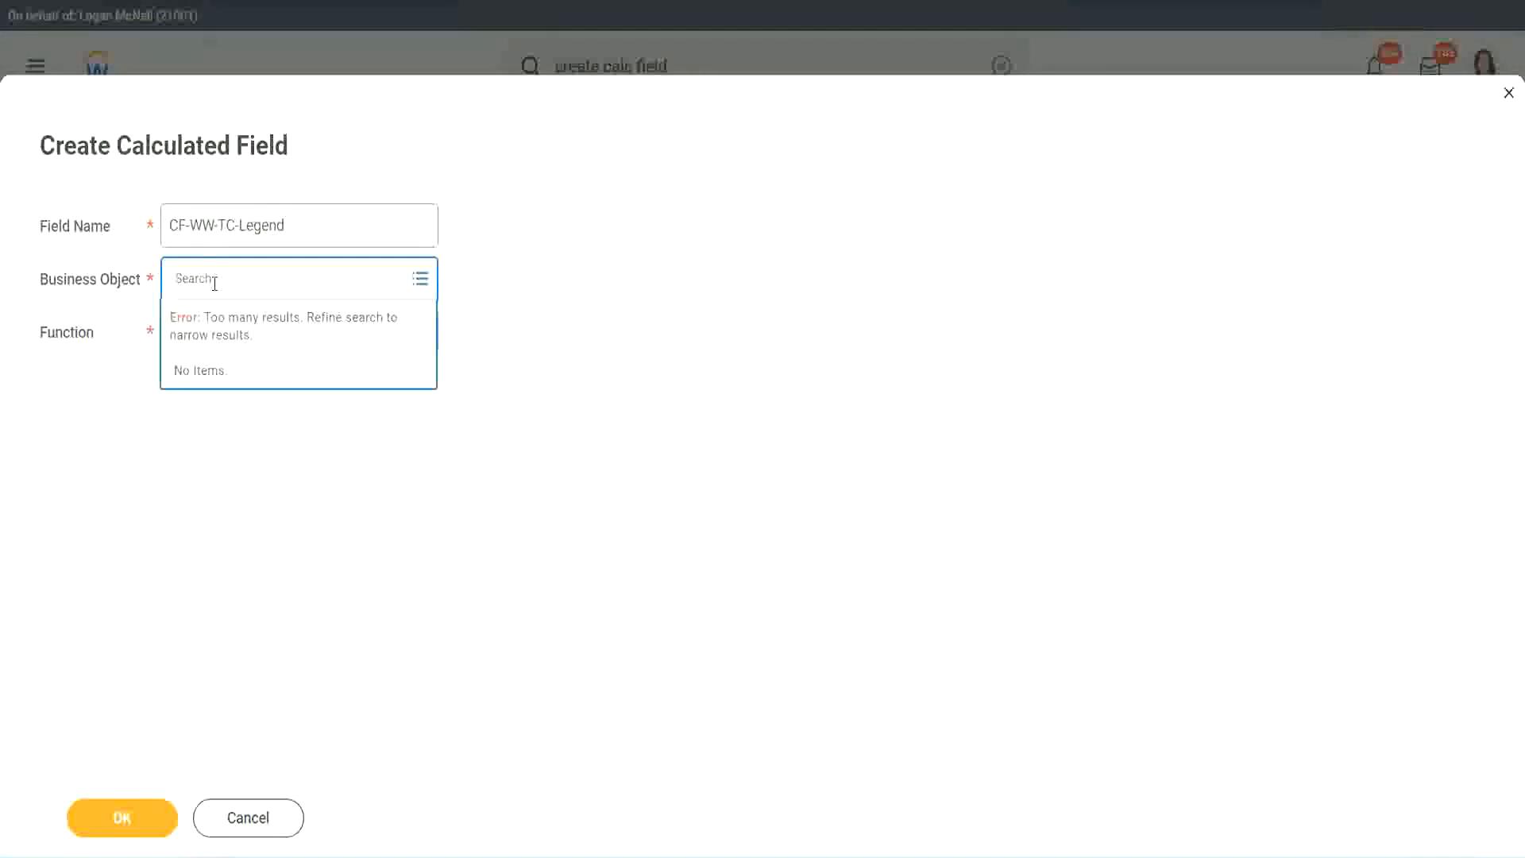
type("Global")
key("Return")
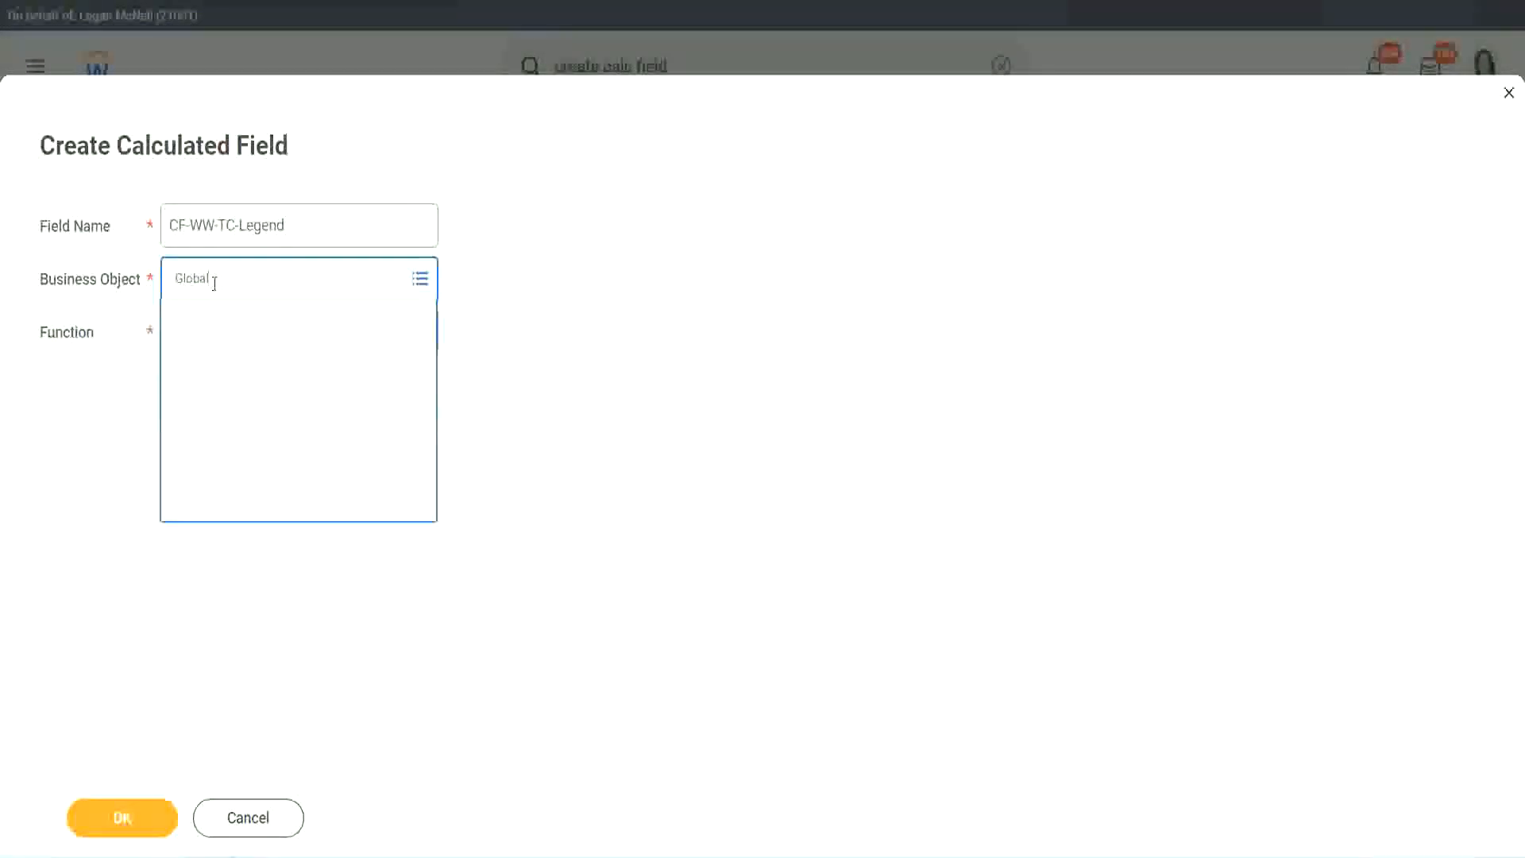
left_click(227, 366)
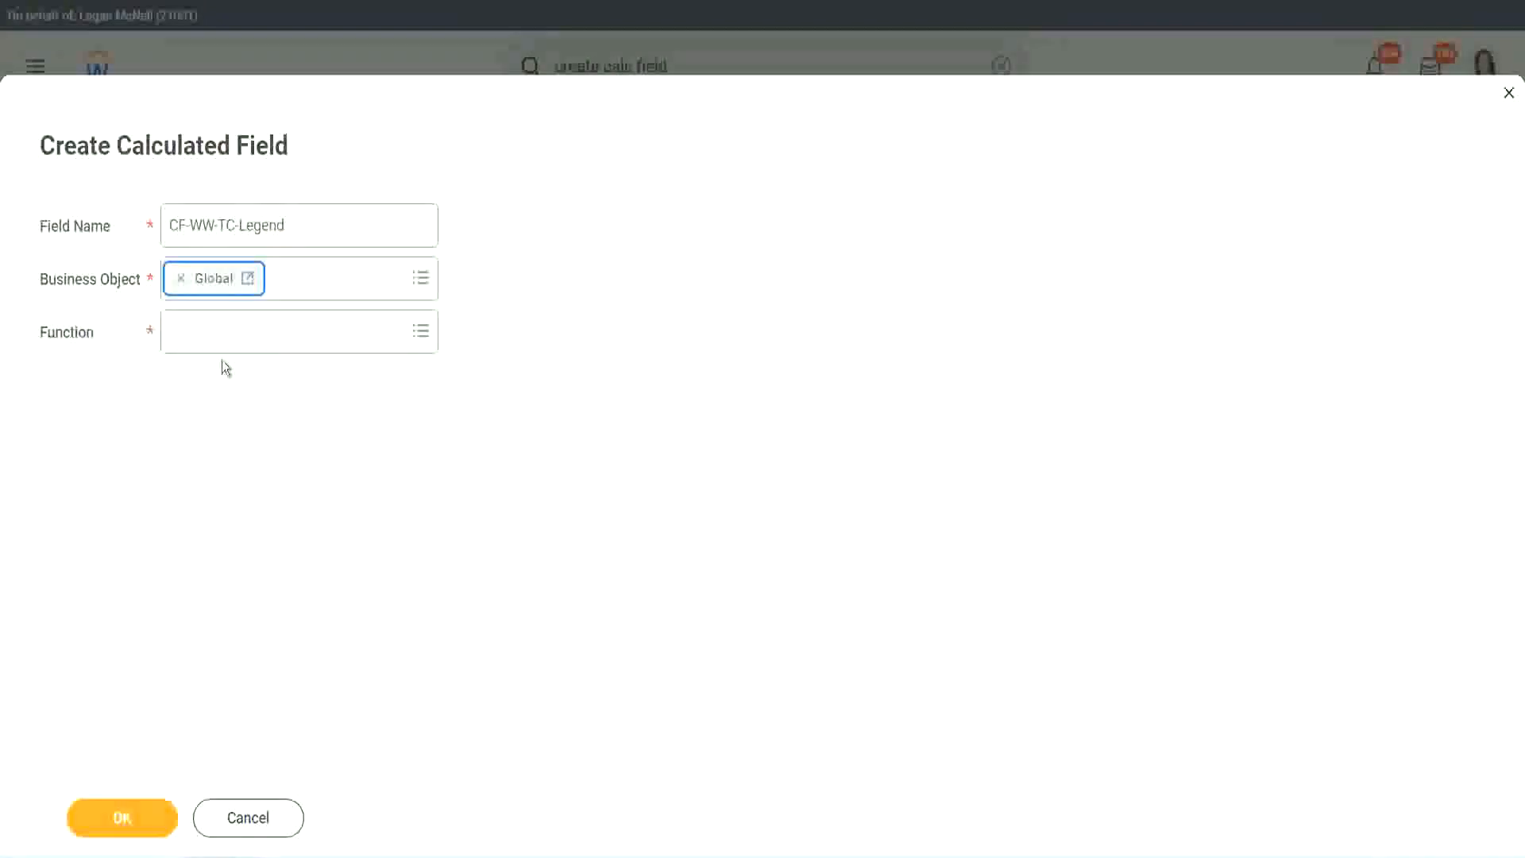
left_click(220, 334)
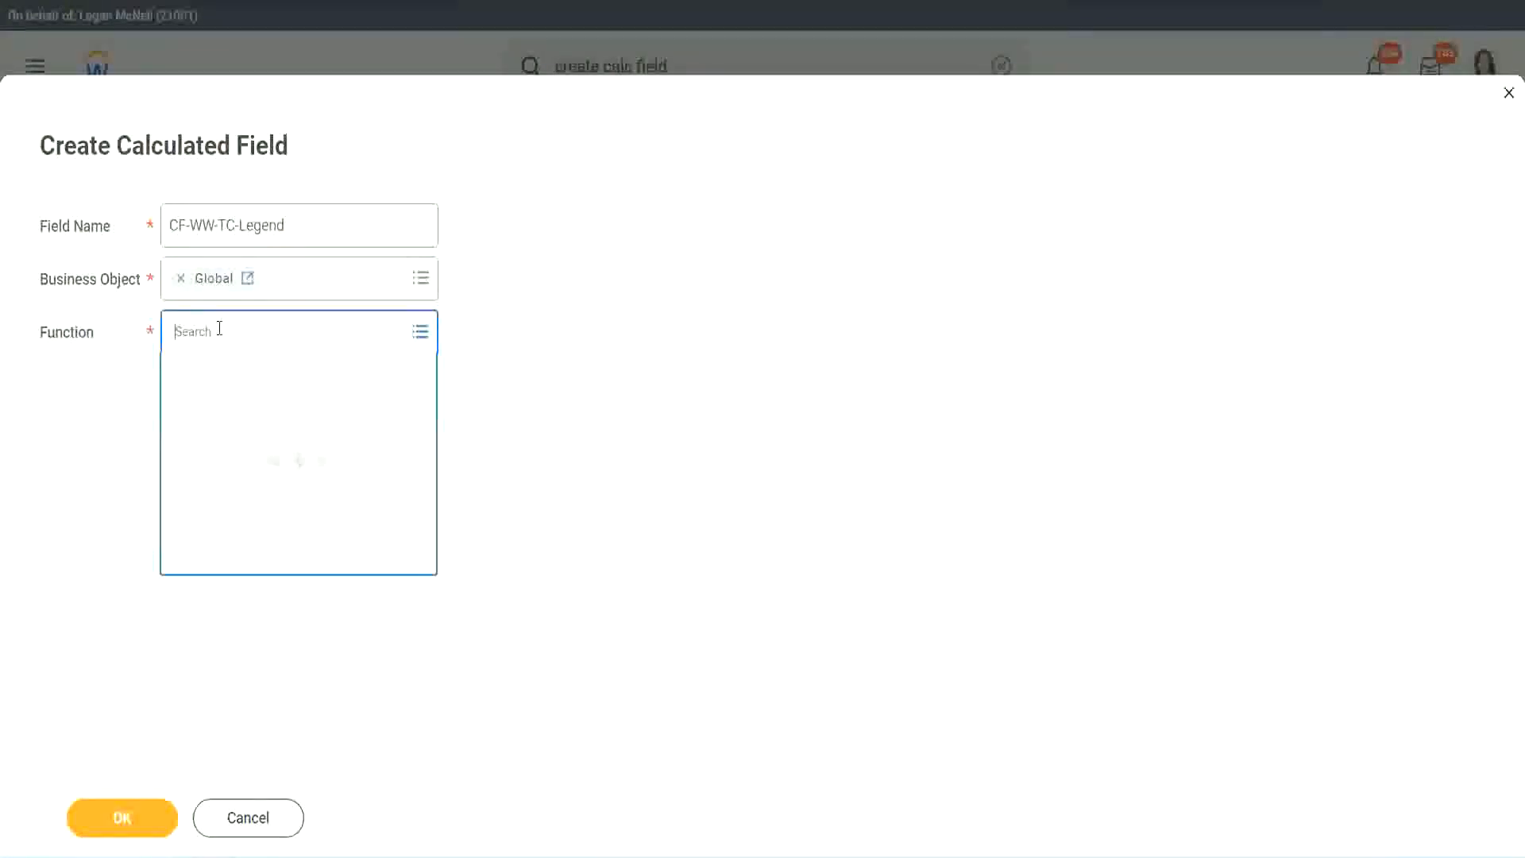
type("id")
key("Return")
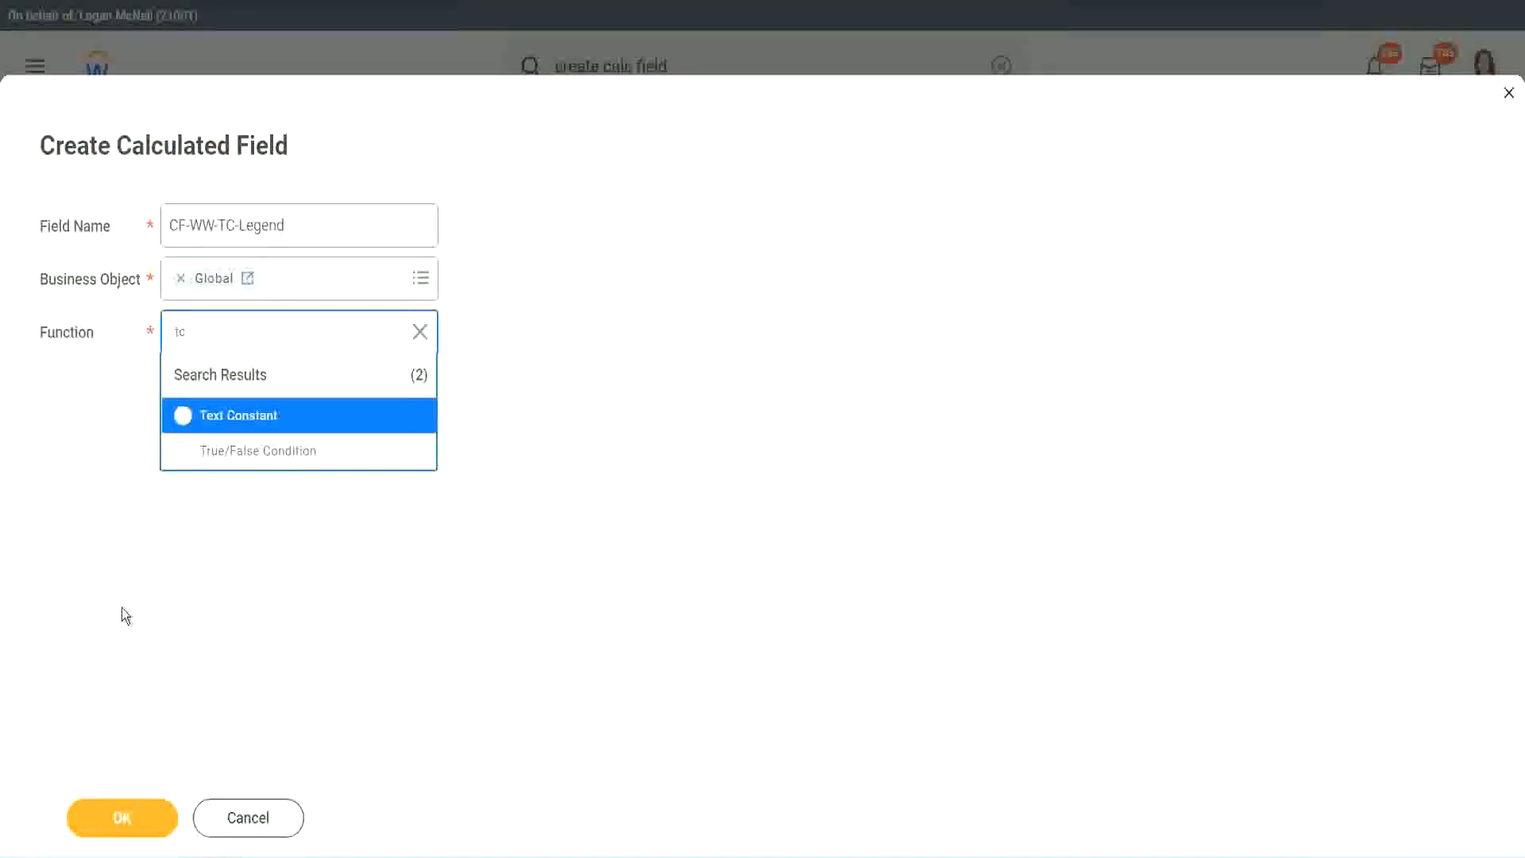
left_click(232, 422)
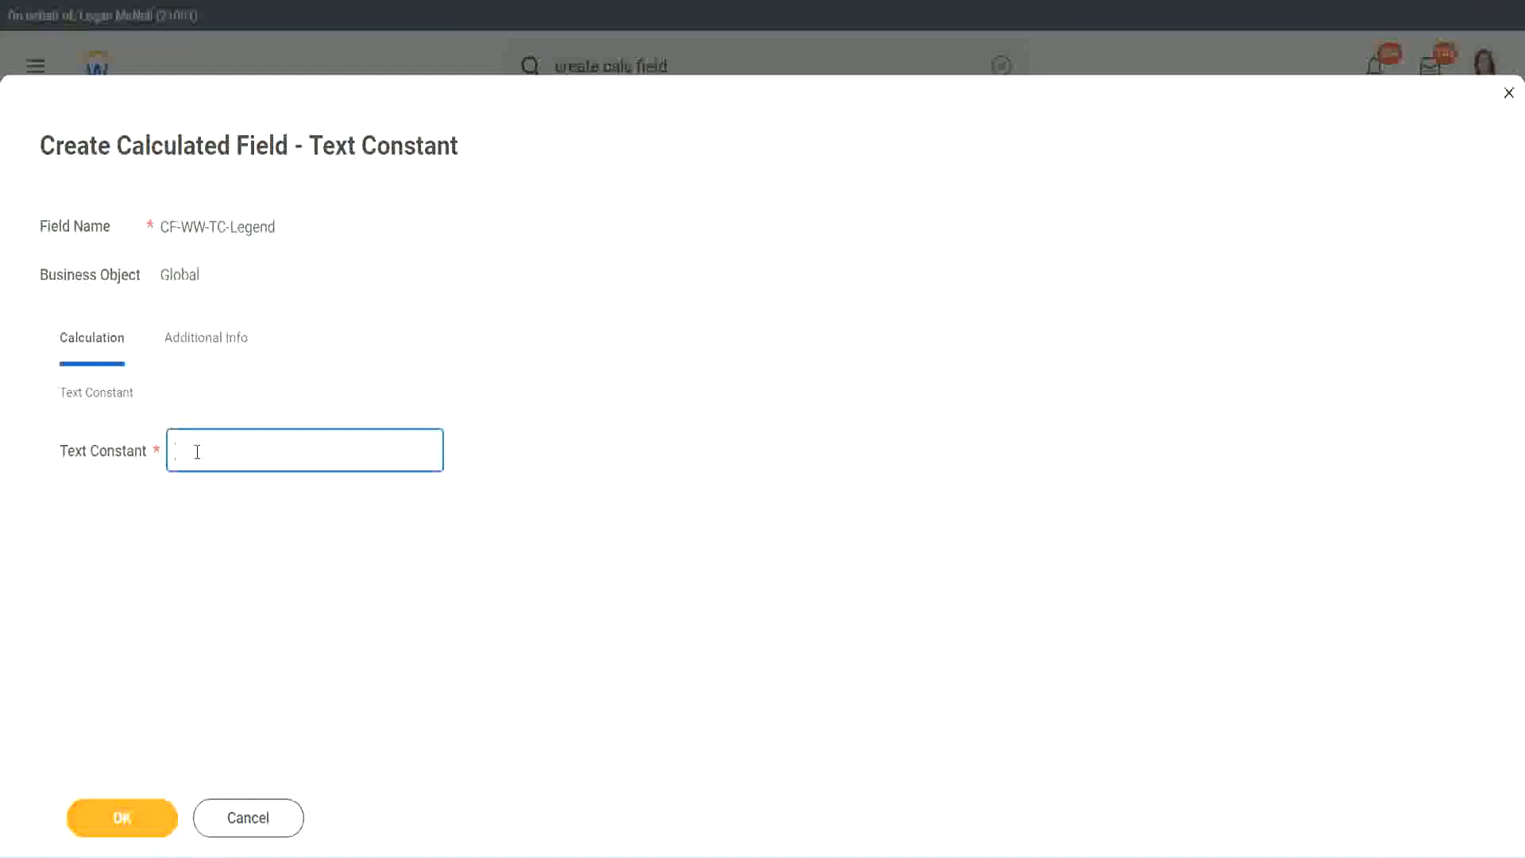
Set the text constant to Legend and save it as the fourth row's return value
type("Legend")
left_click(130, 821)
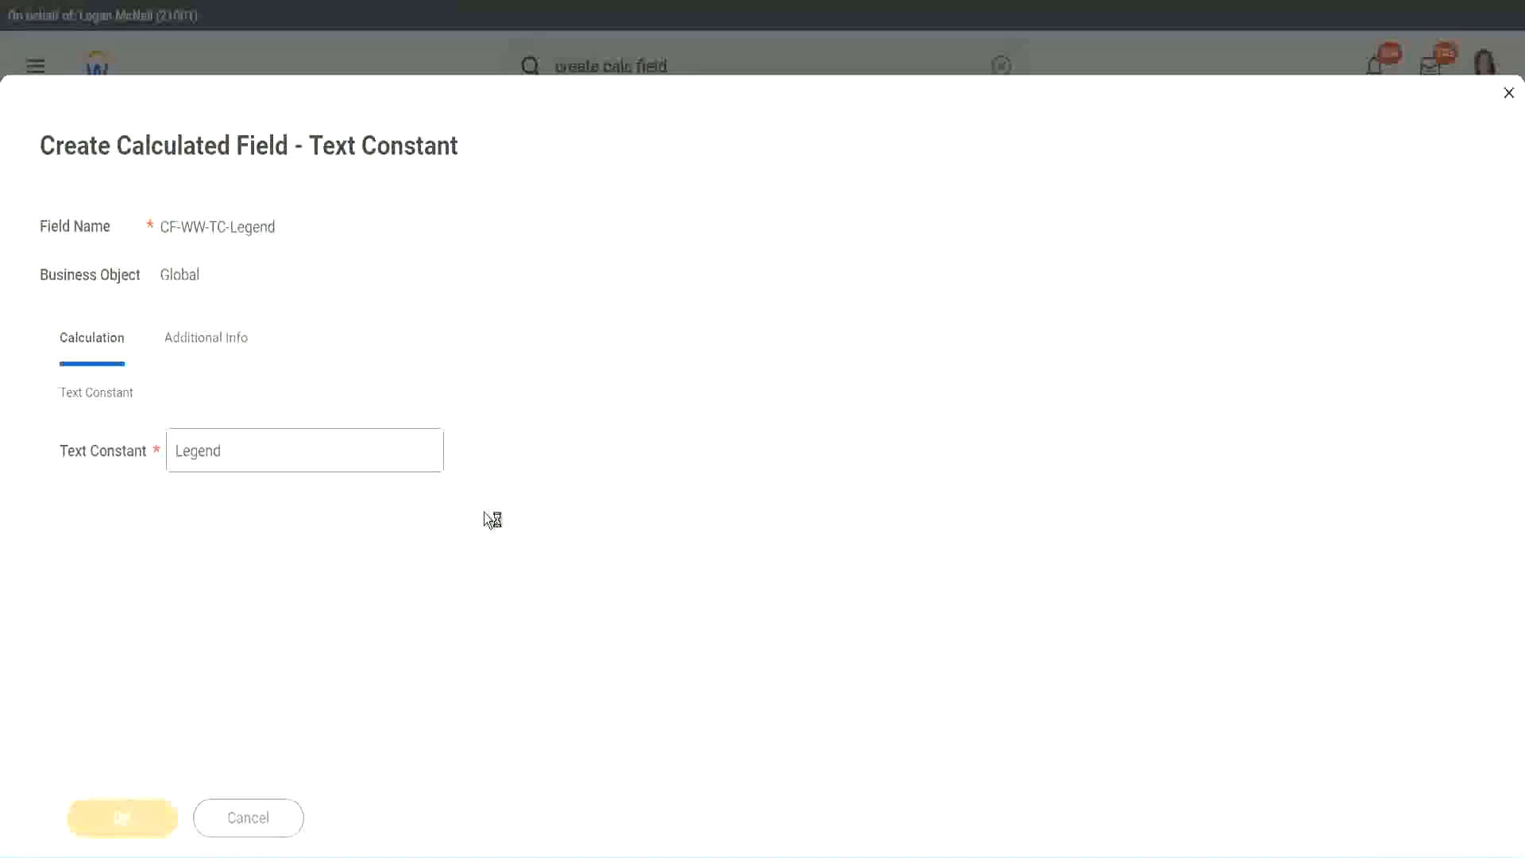
Review the four conditions with their return values and save the Evaluate Expression calculated field
scroll(806, 426, "down", 2)
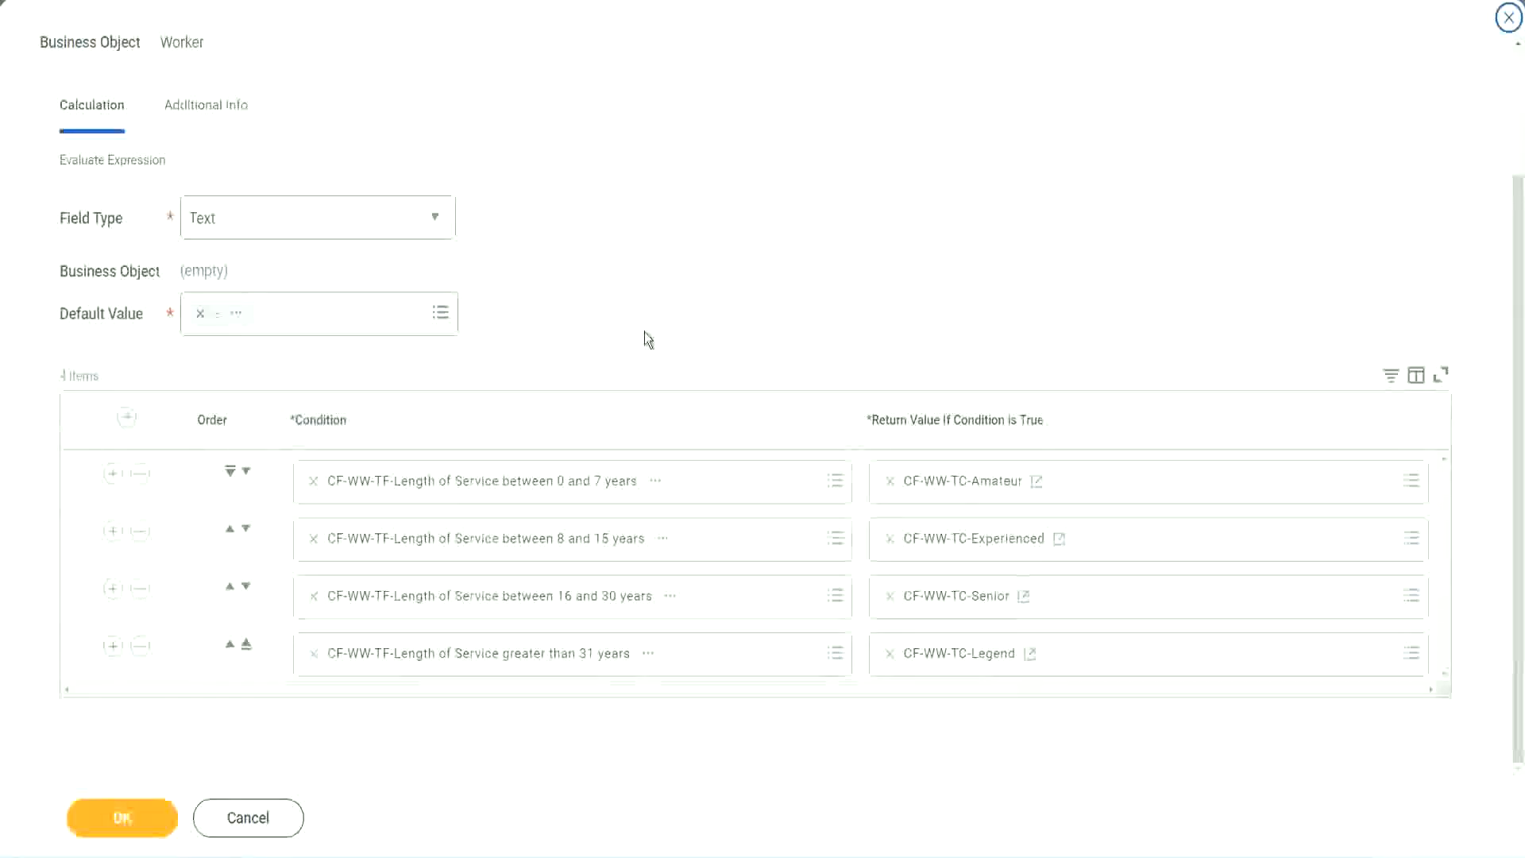
scroll(645, 319, "up", 1)
scroll(645, 312, "up", 1)
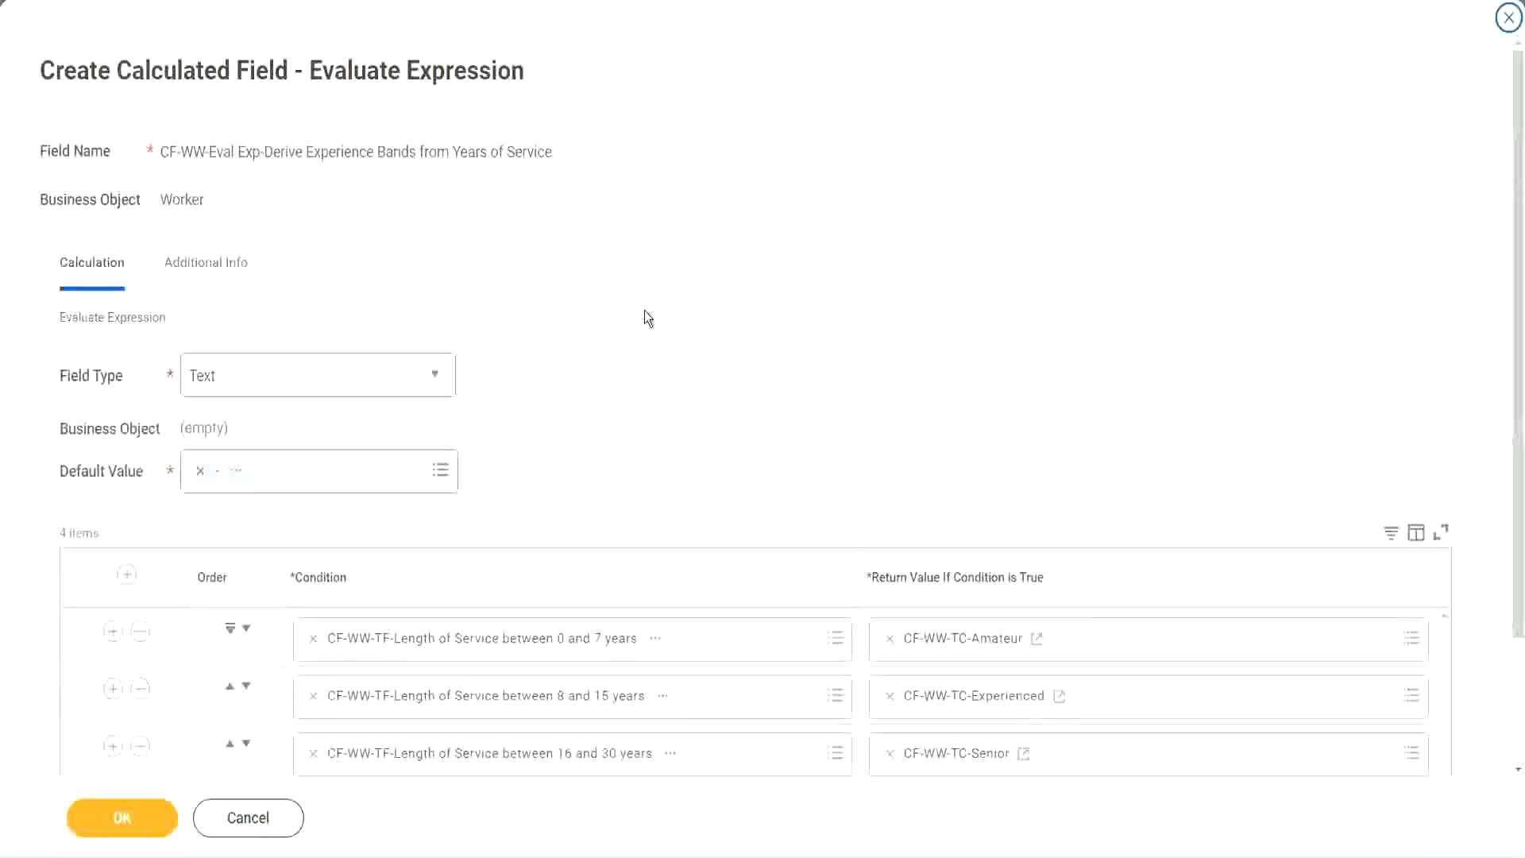
scroll(643, 312, "down", 2)
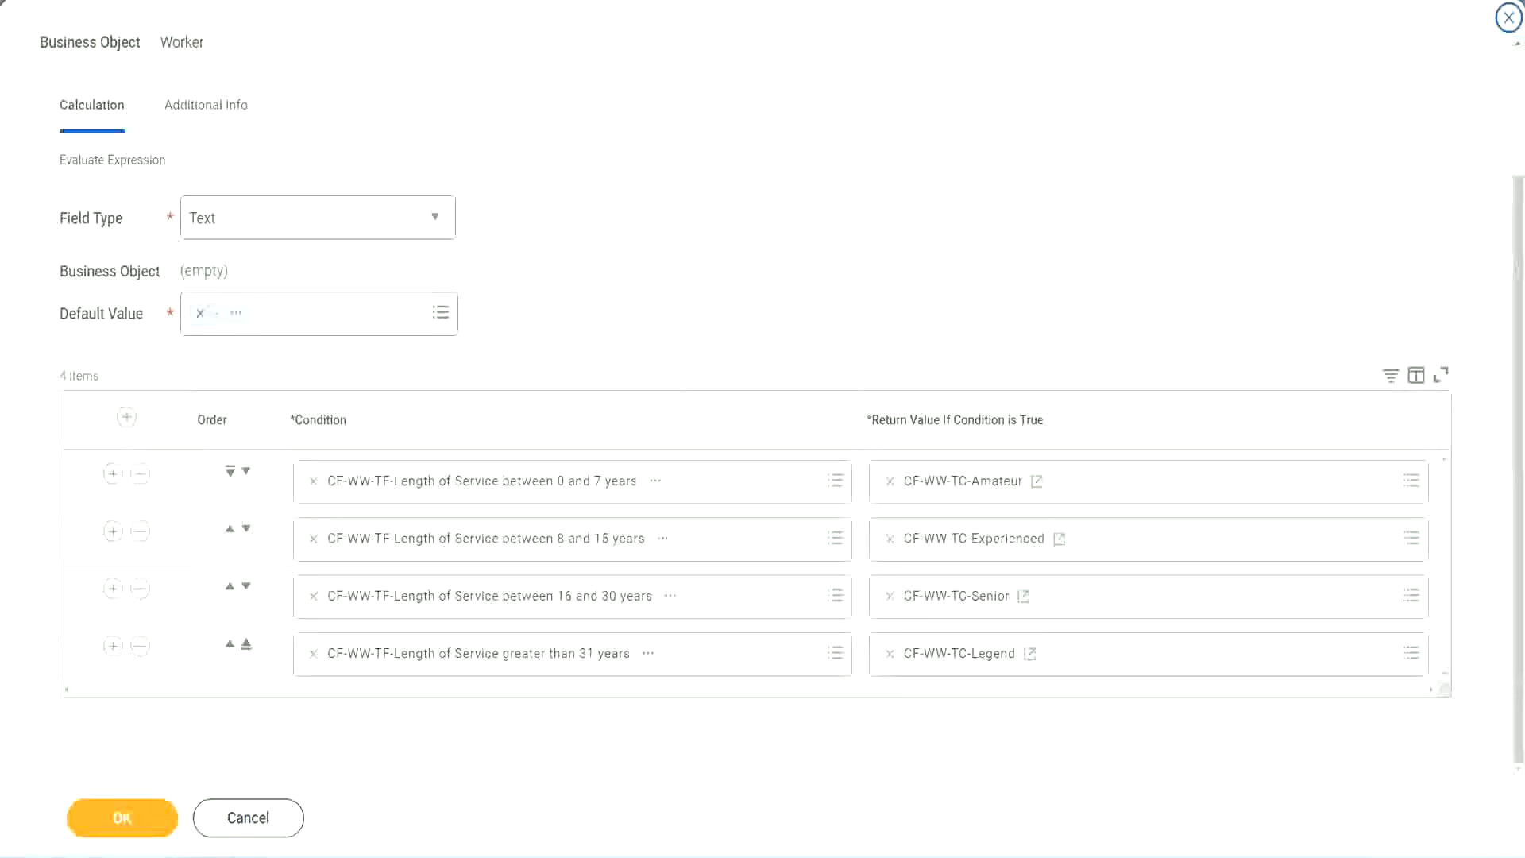
left_click_drag(977, 223, 988, 378)
left_click_drag(190, 137, 197, 190)
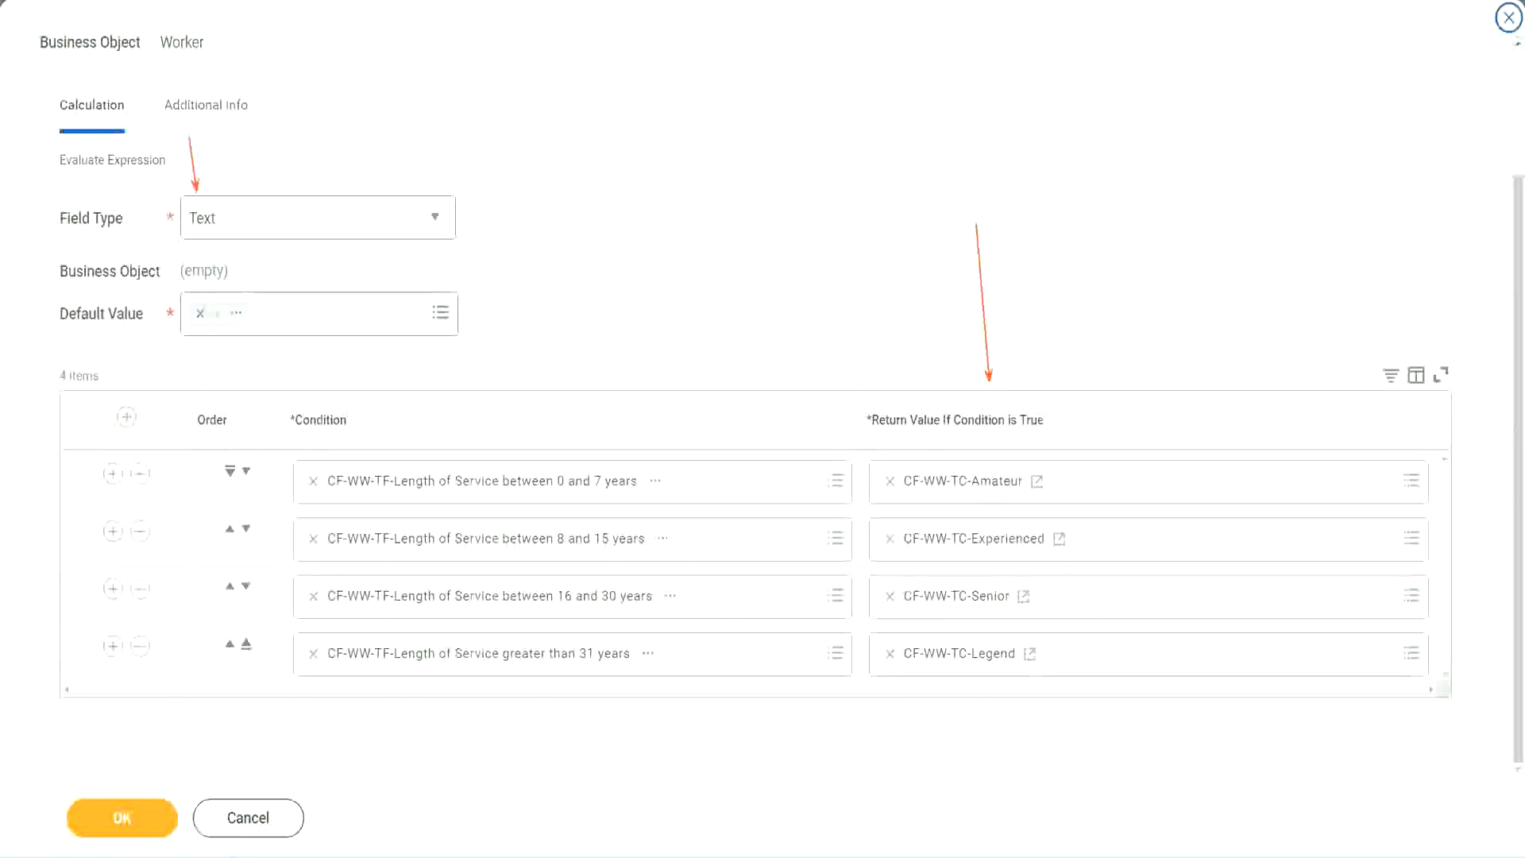
left_click(132, 818)
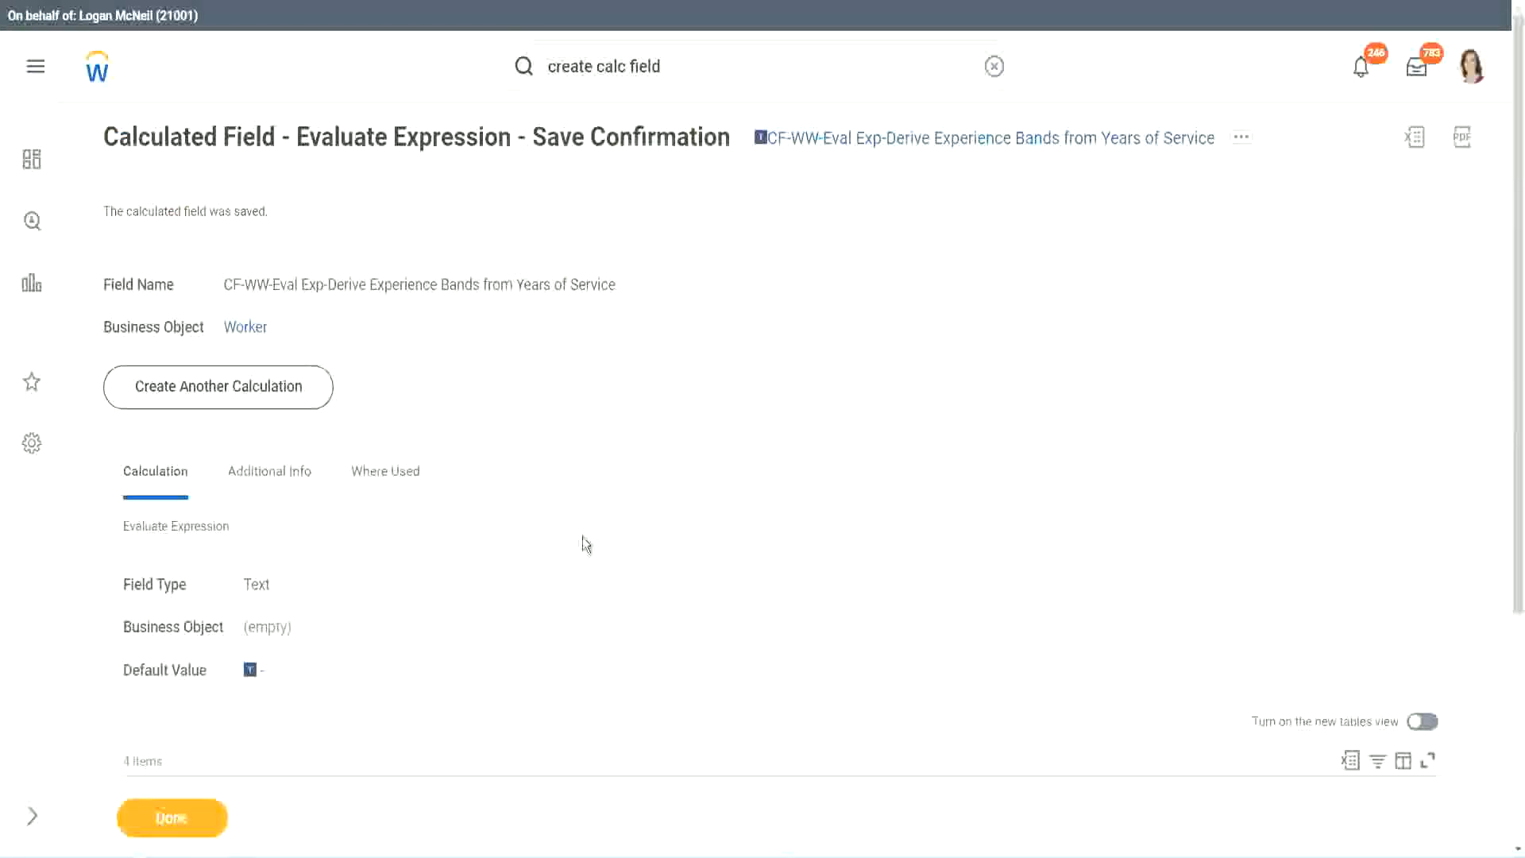
Copy the name of the saved calculated field CF-WW-Eval Exp-Derive Experience Bands from Years of Service
scroll(588, 548, "down", 4)
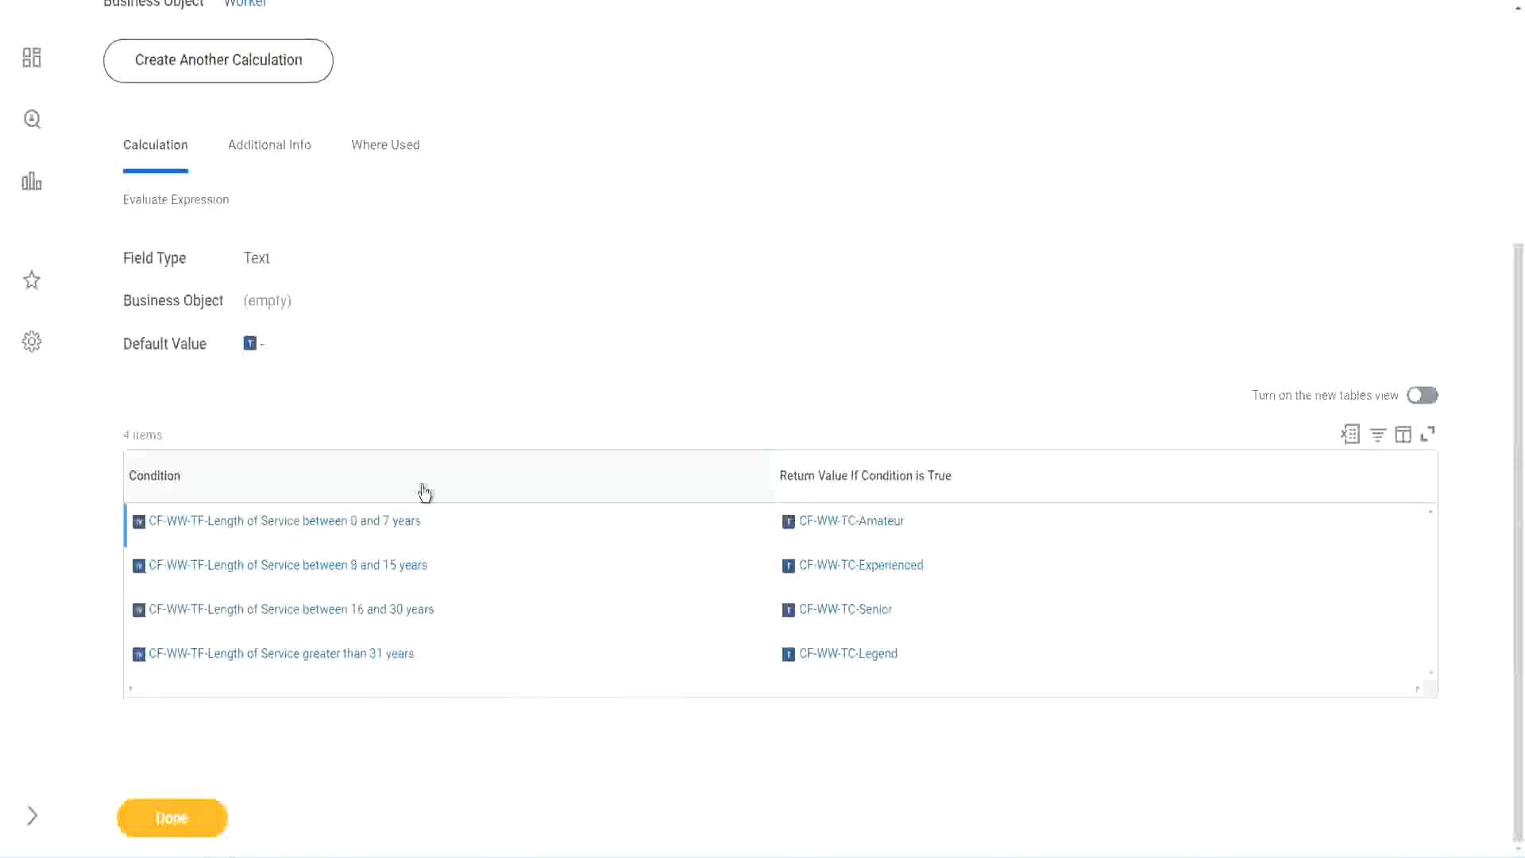
scroll(421, 487, "up", 4)
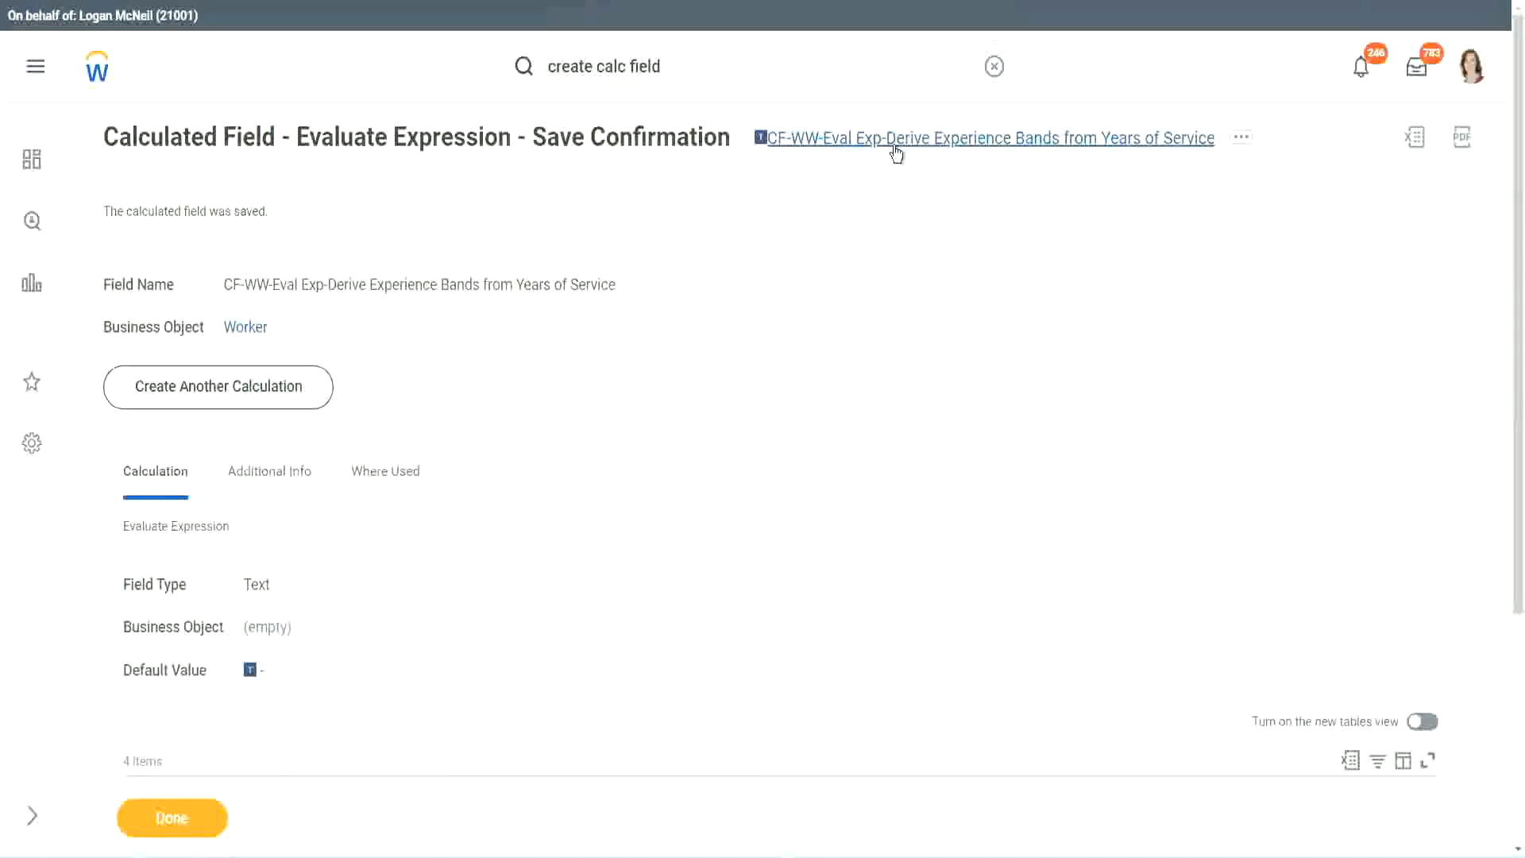
left_click(936, 235)
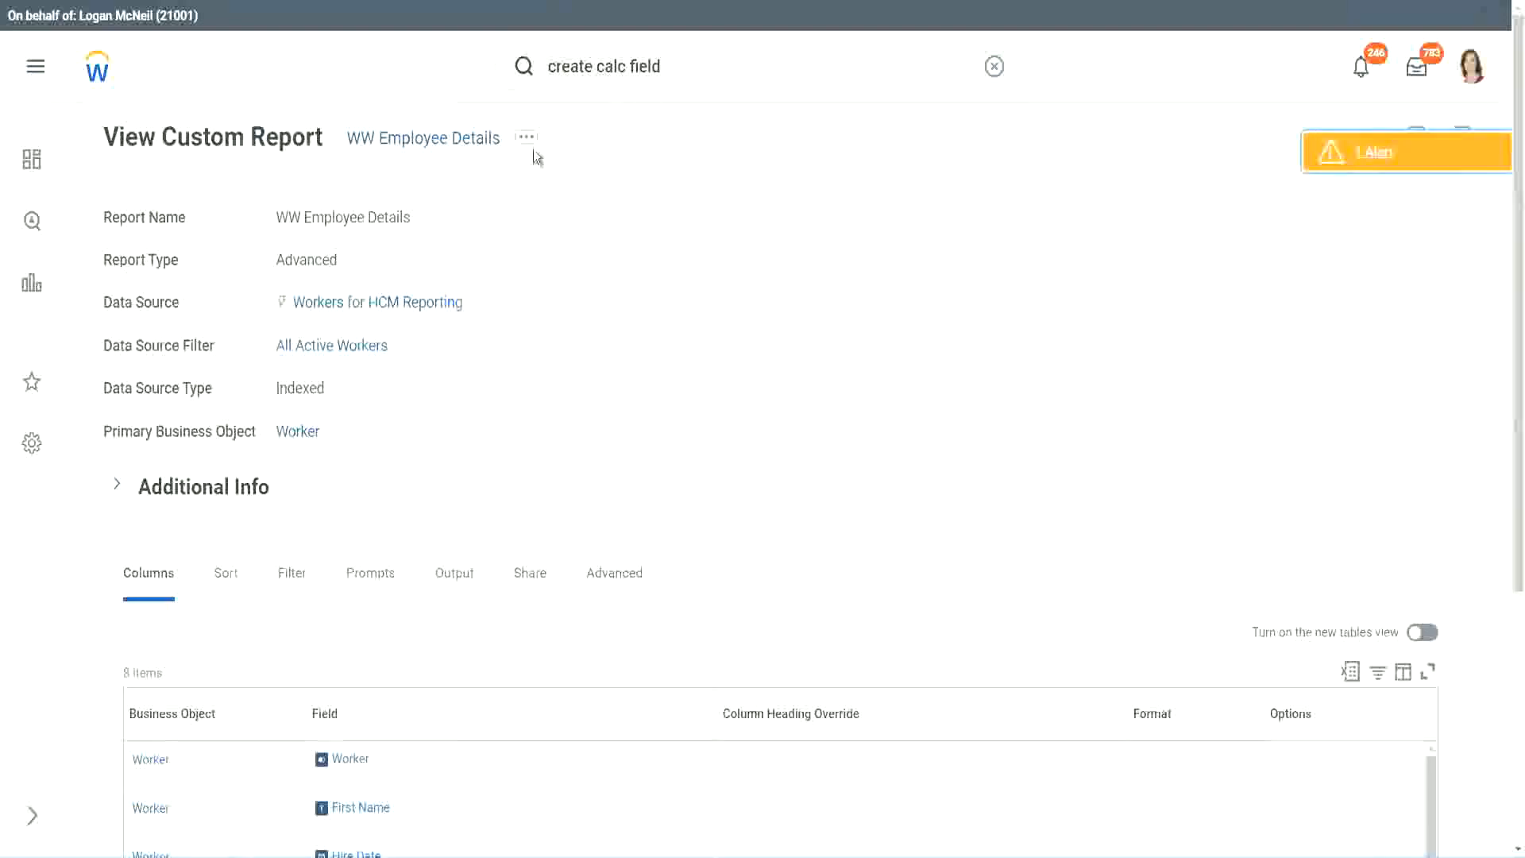
Open the WW Employee Details custom report for editing
left_click(528, 142)
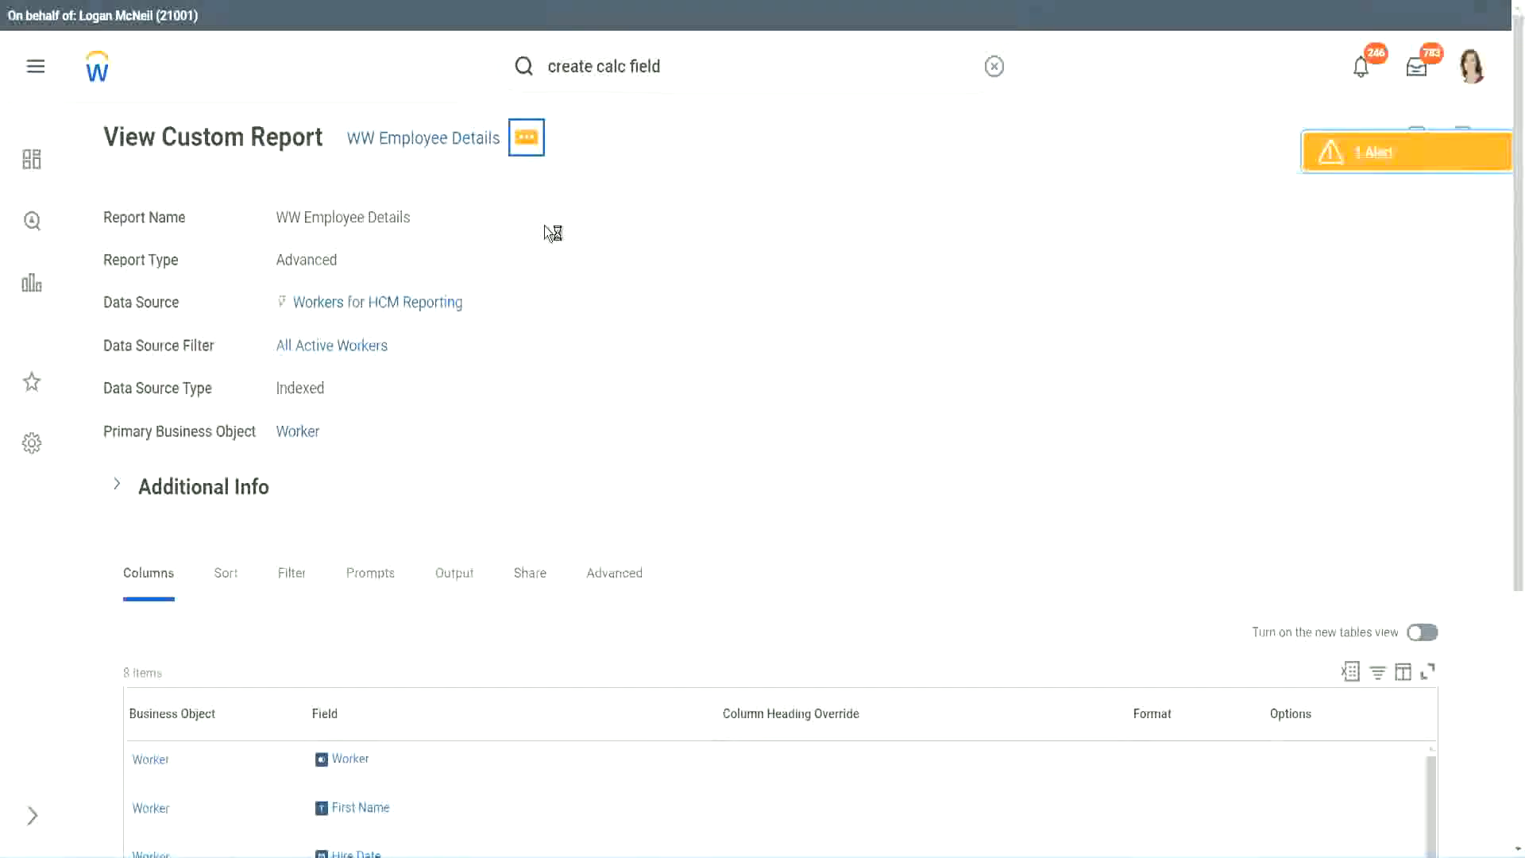
mouse_move(621, 226)
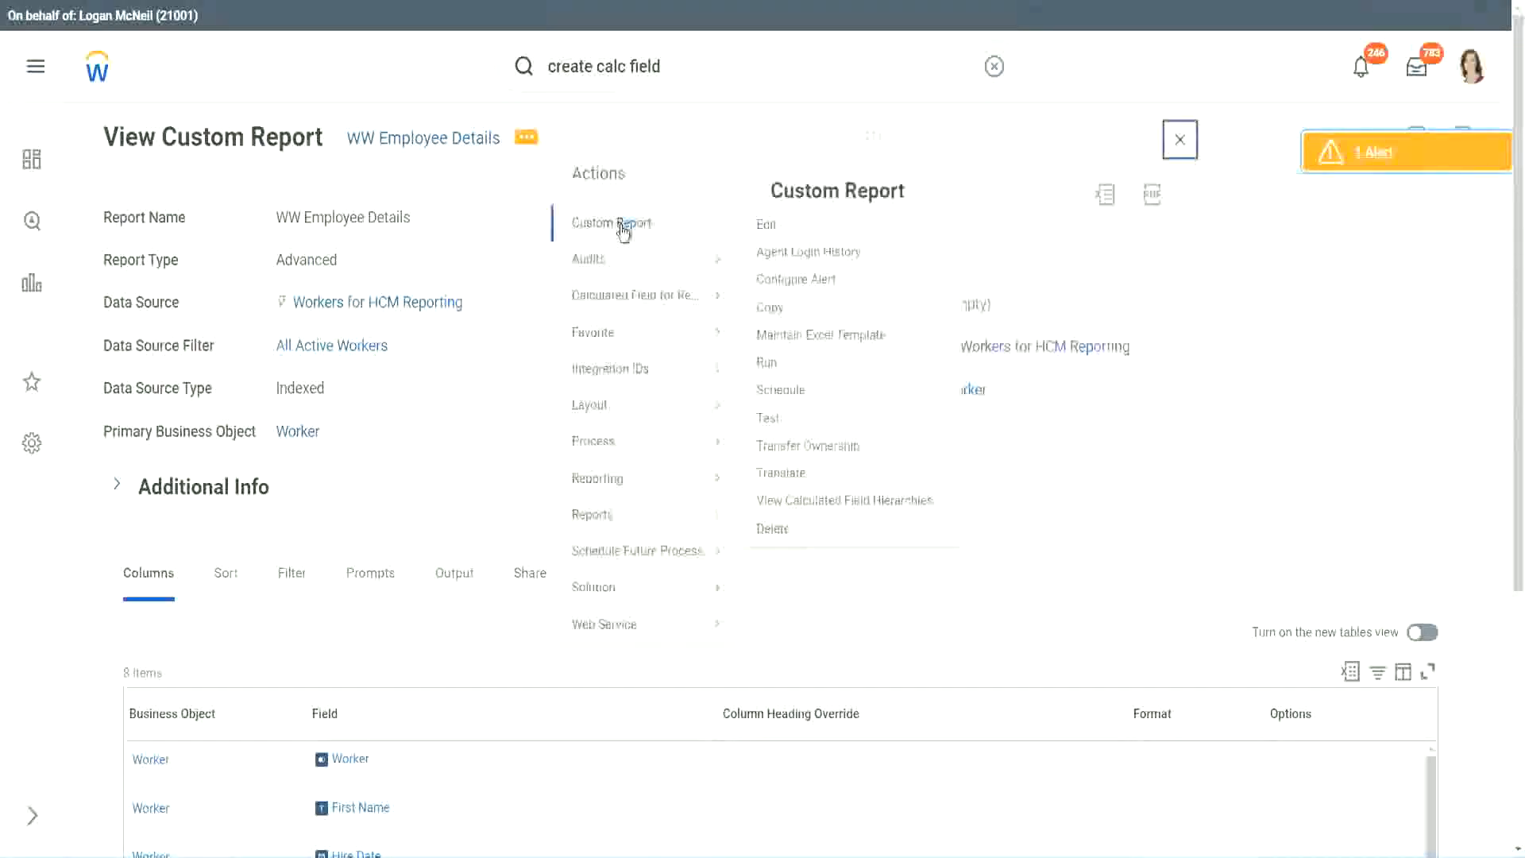
left_click(776, 229)
Add a Worker row at the end of the report columns and remove the substring-based Years of Service column
scroll(556, 341, "down", 4)
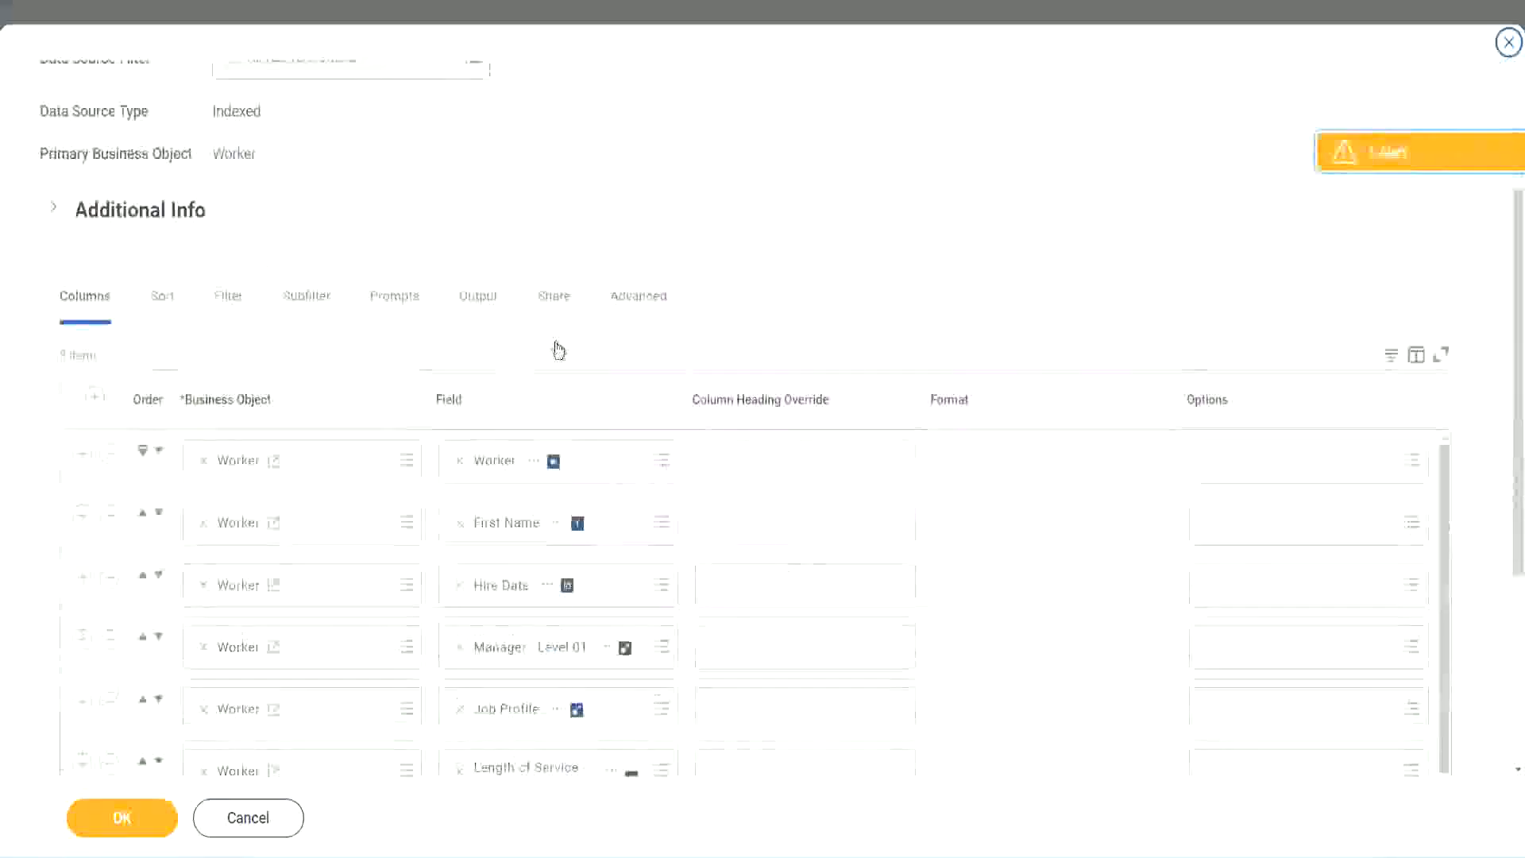
scroll(558, 350, "down", 2)
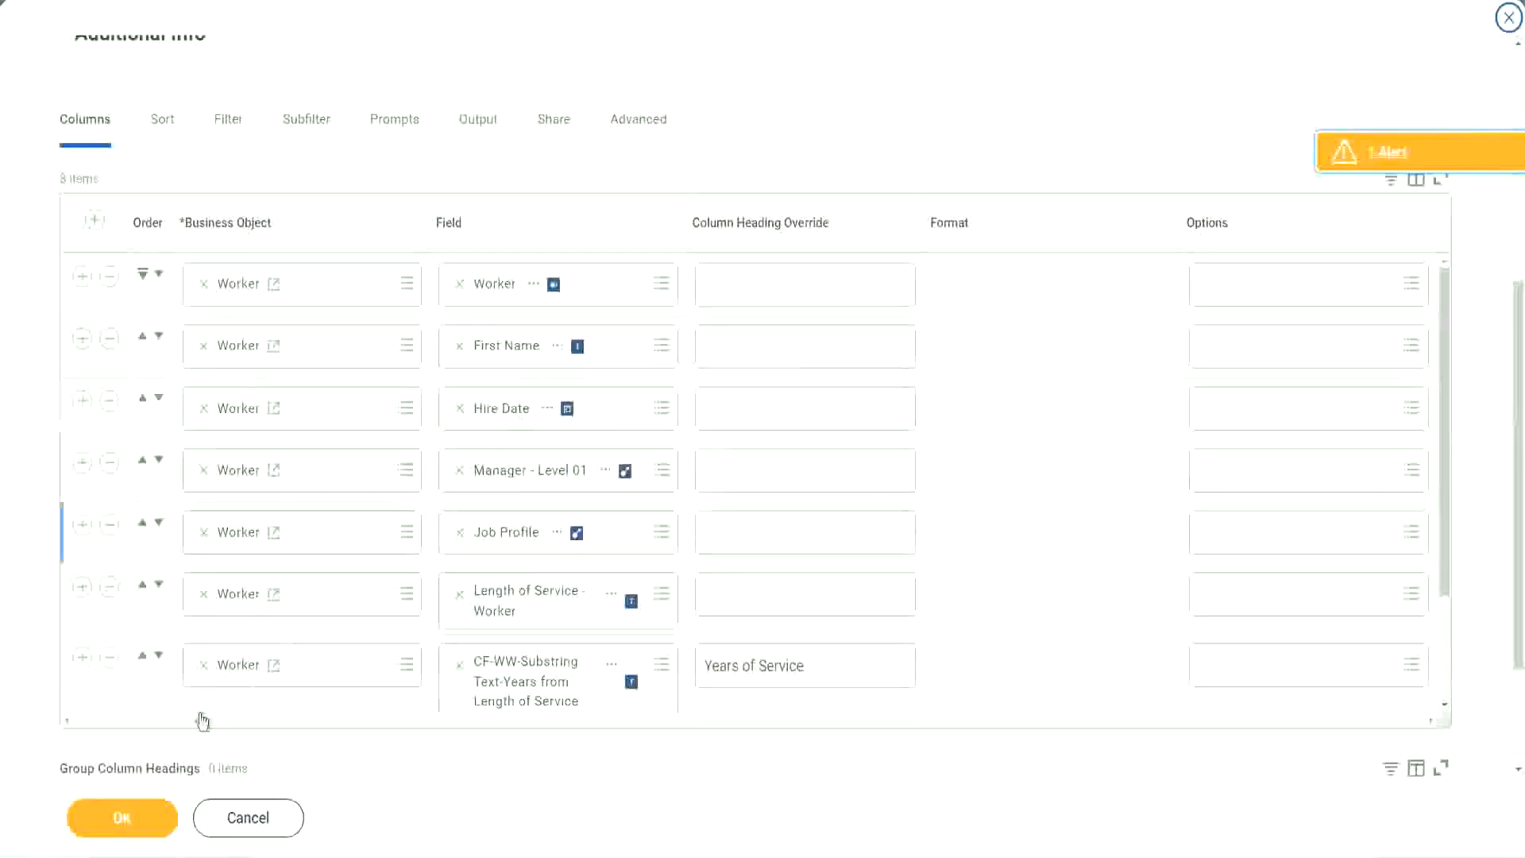
left_click(83, 658)
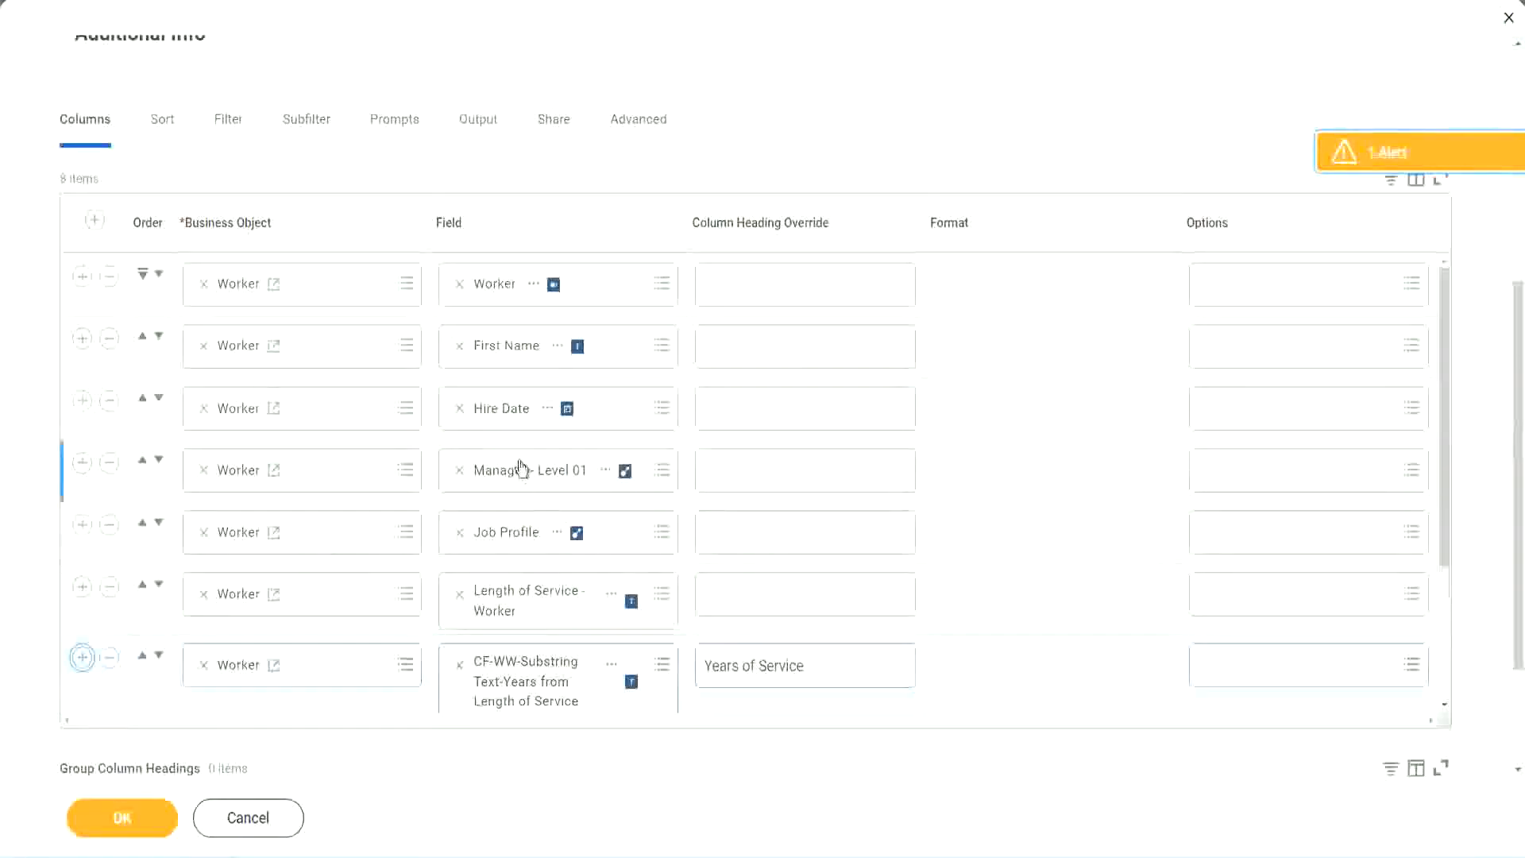
scroll(795, 517, "down", 2)
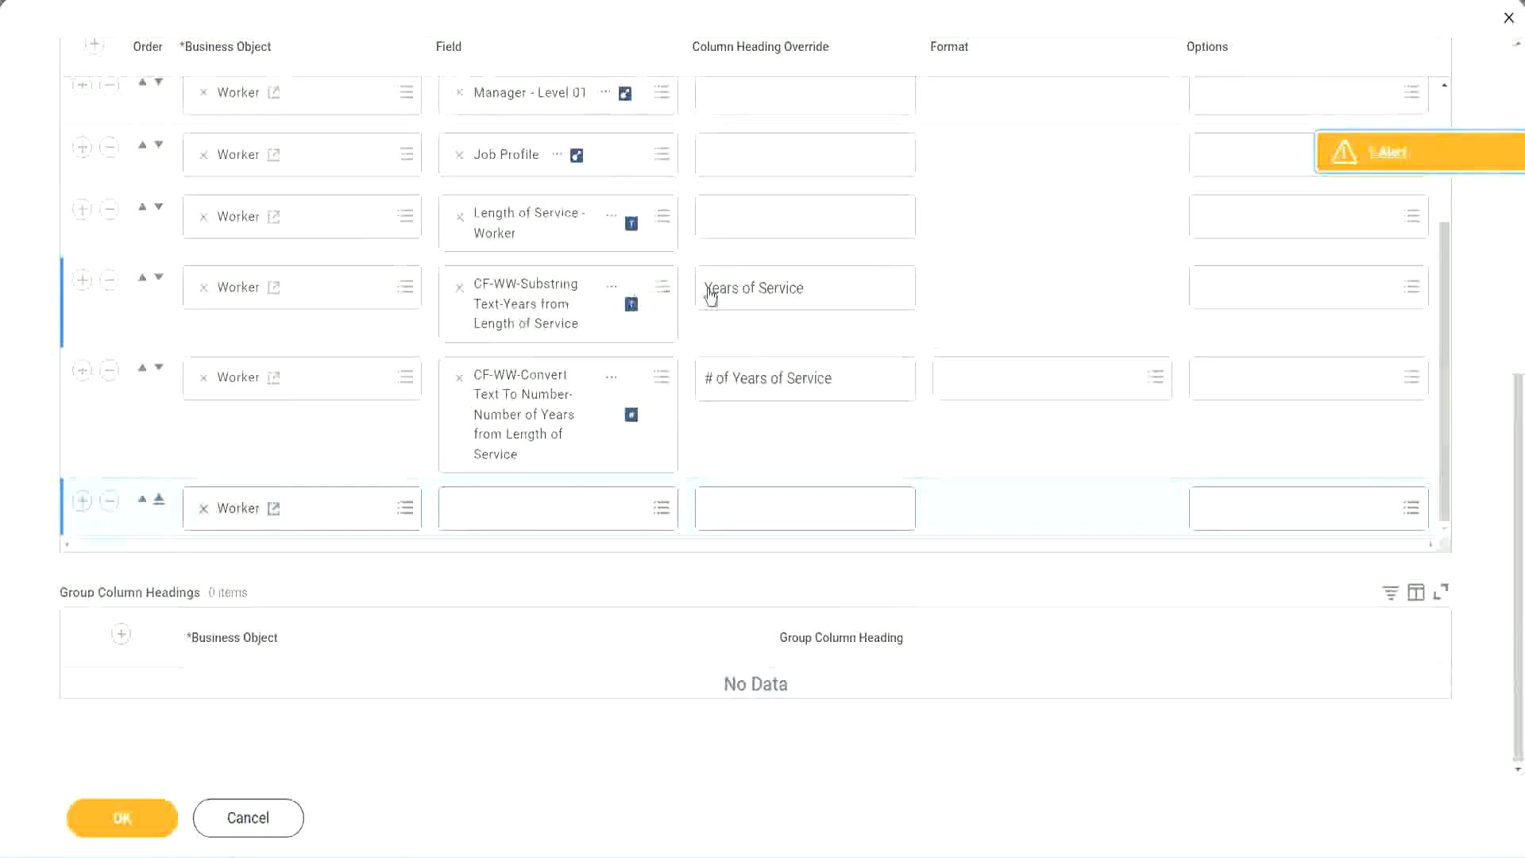
left_click(110, 281)
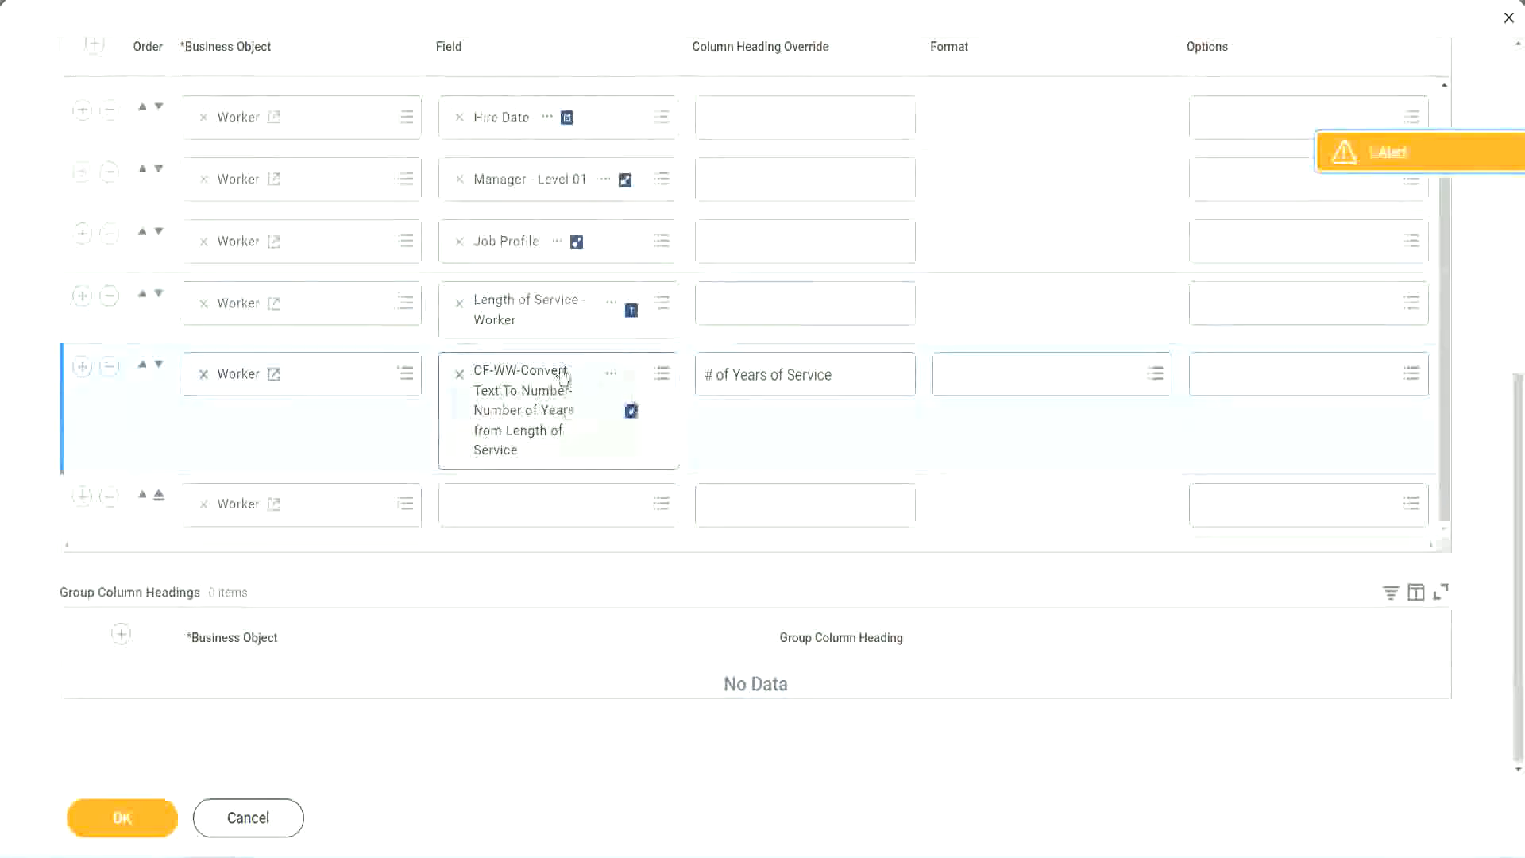
Set the new row's field to CF-WW-Eval Exp-Derive Experience Bands from Years of Service using the copied name
left_click(499, 502)
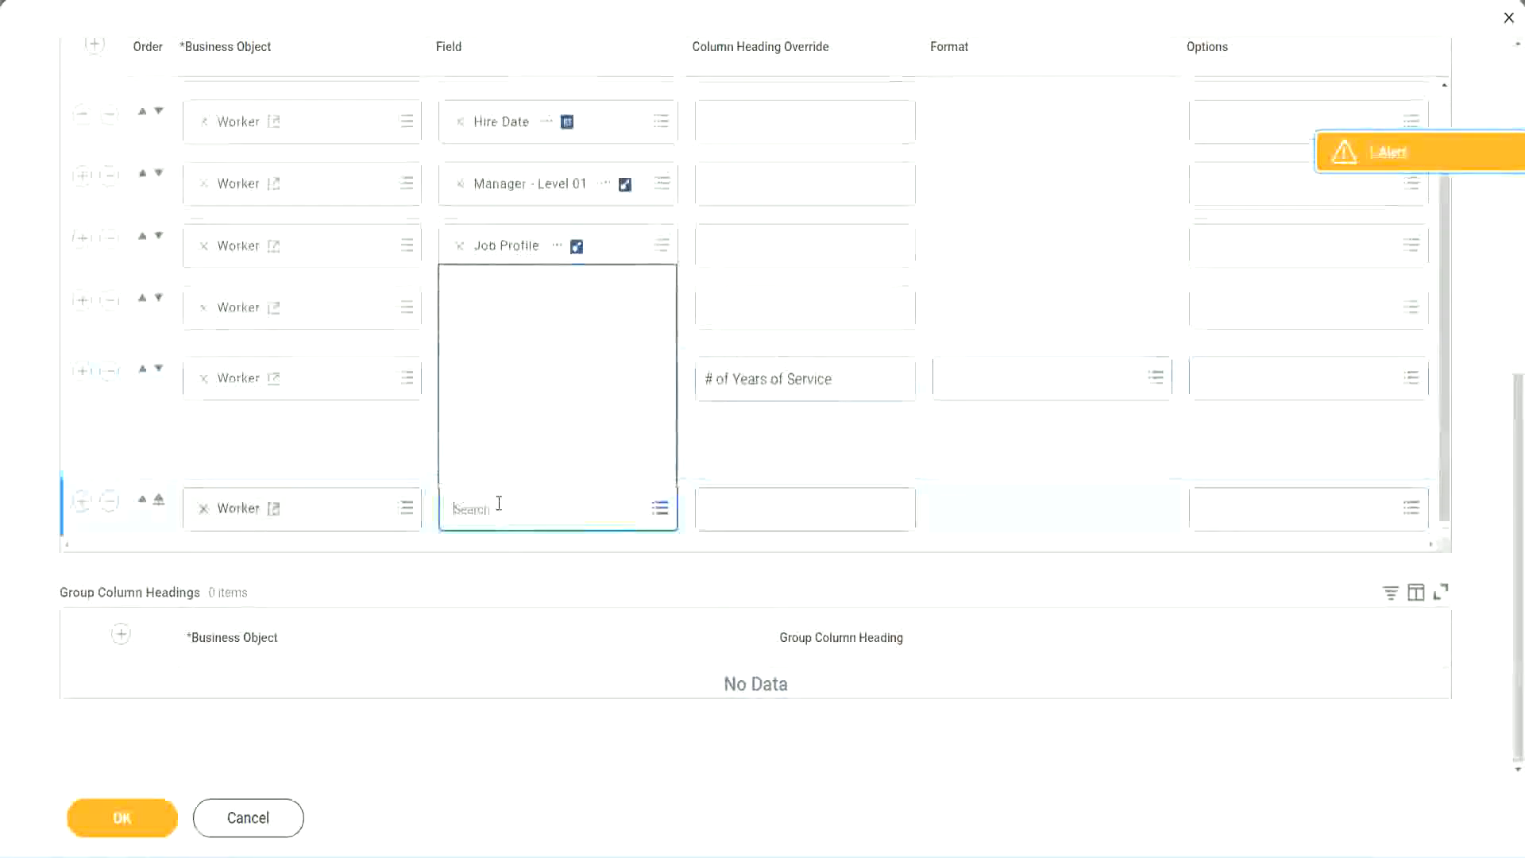
key("ctrl+v")
key("Return")
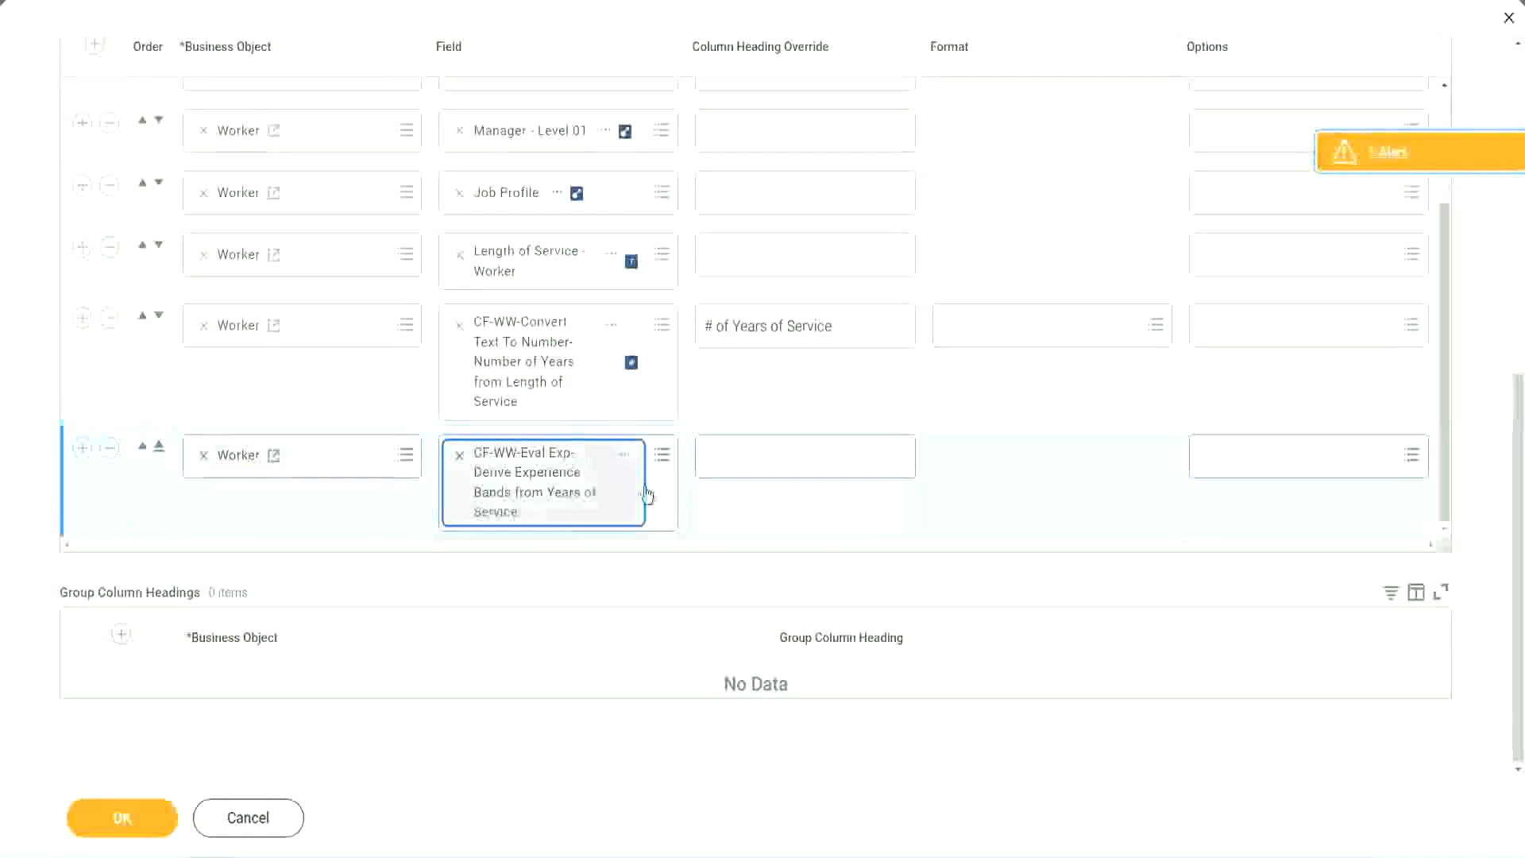
Set the new column's heading override to Experience Bands and save the report
left_click(777, 457)
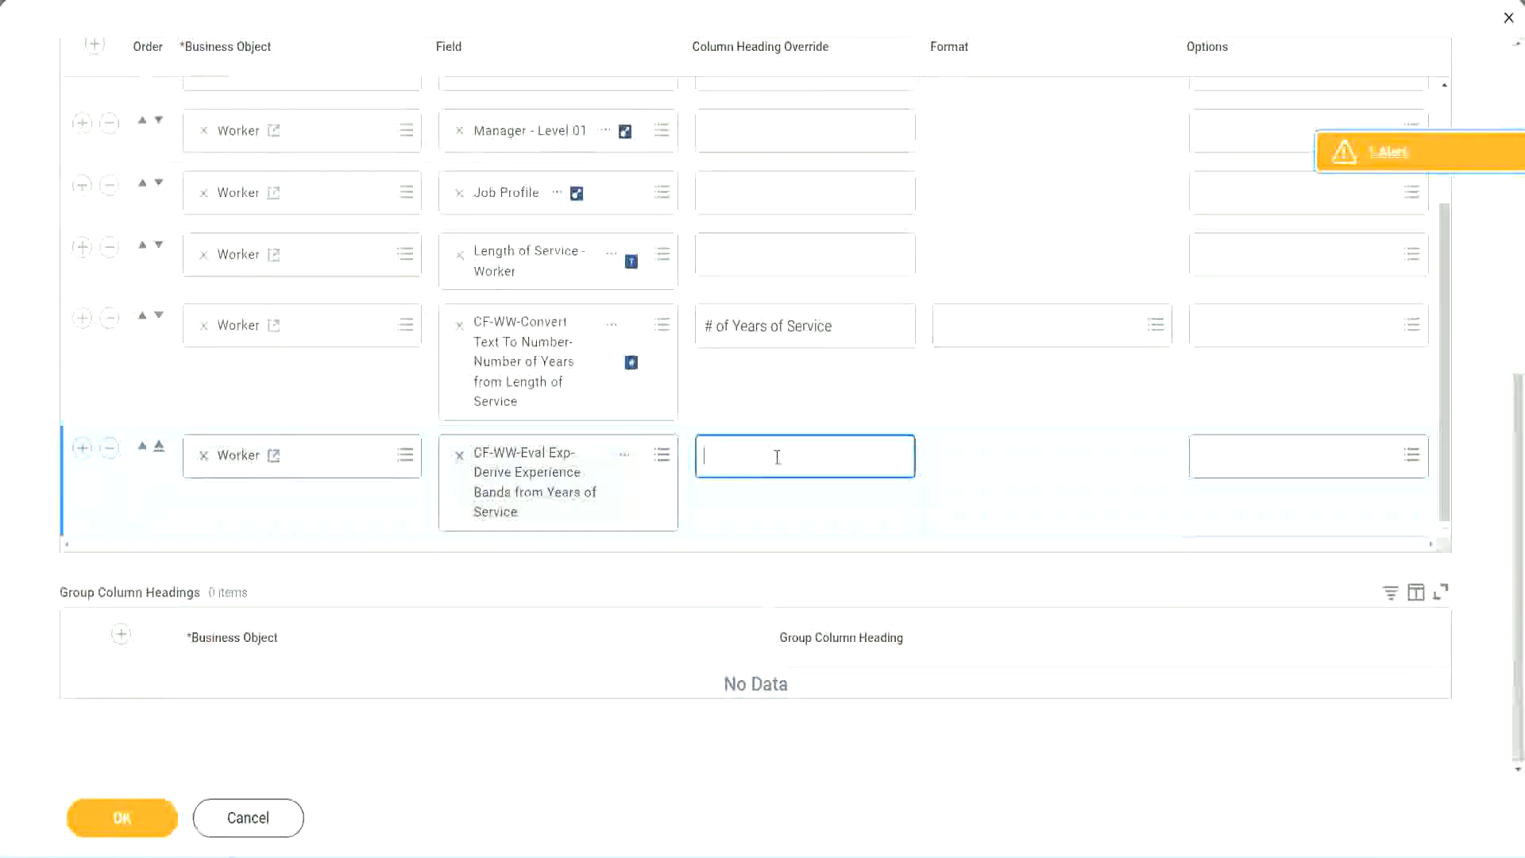
type("Expe")
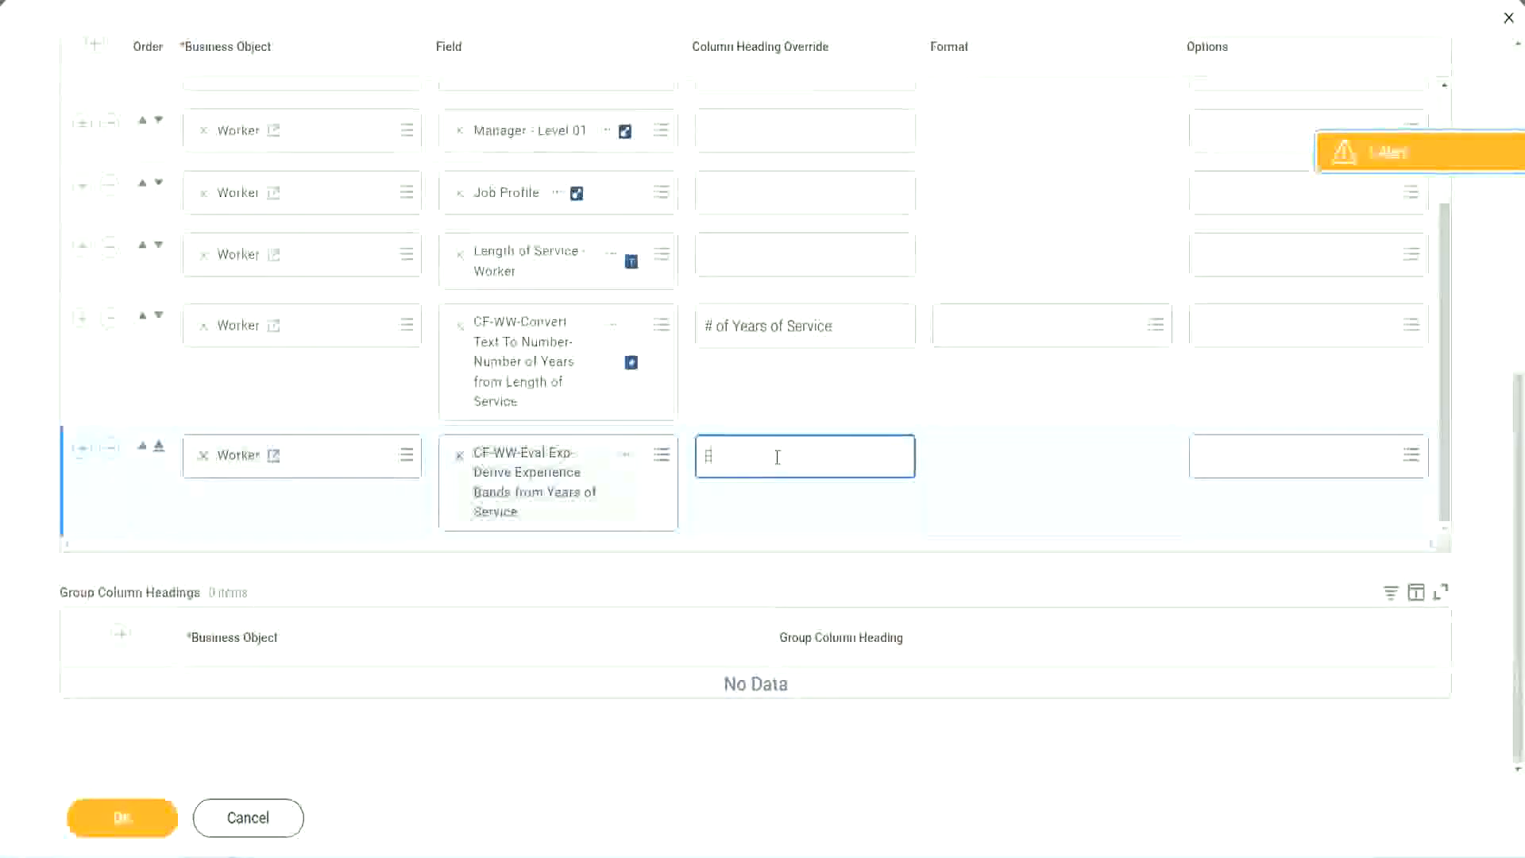
type("rience")
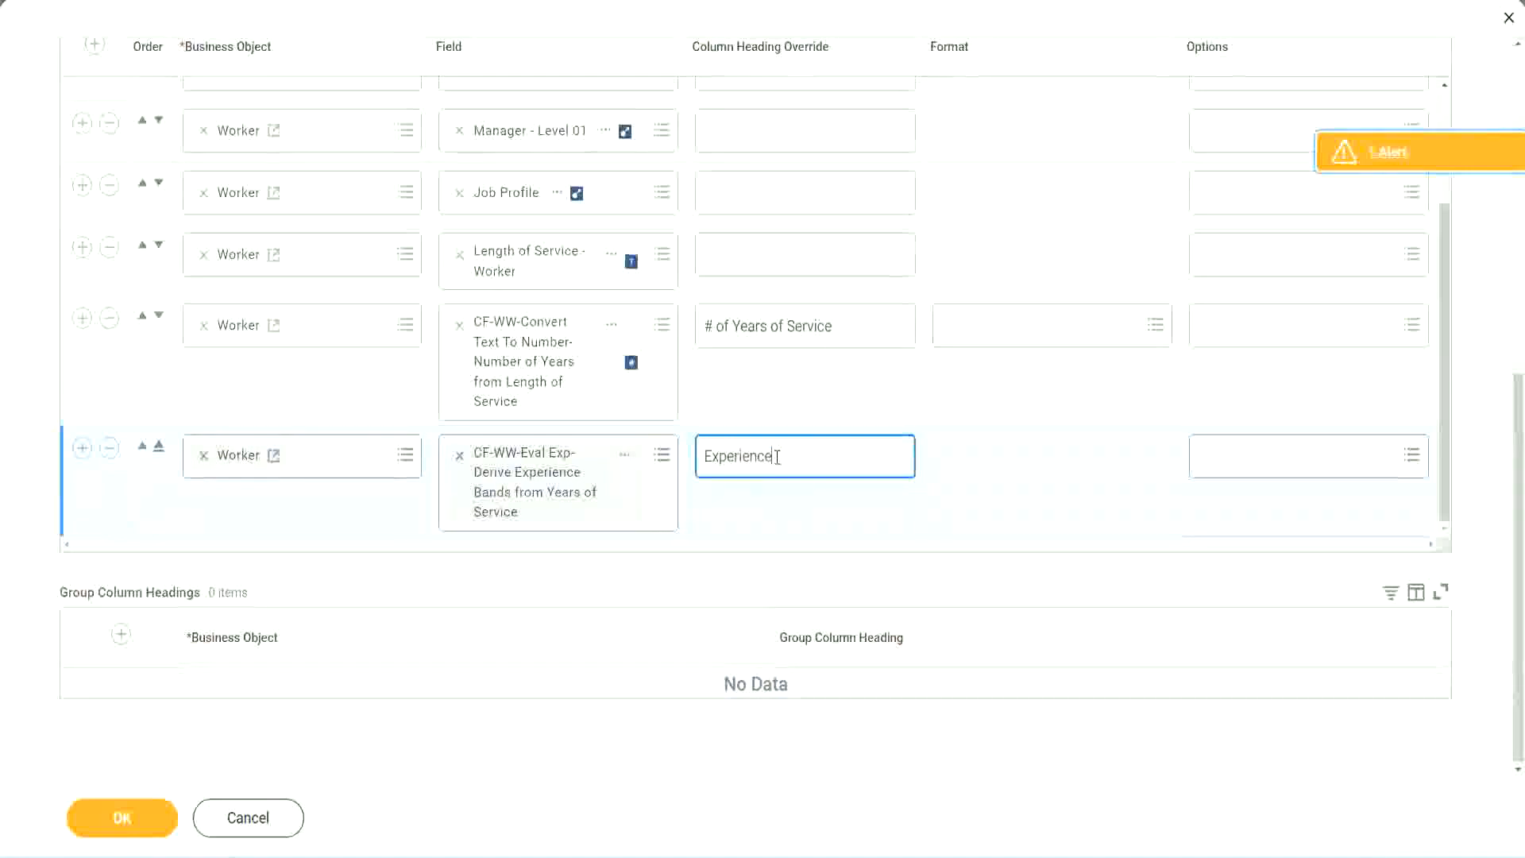
type(" Bands")
left_click(145, 821)
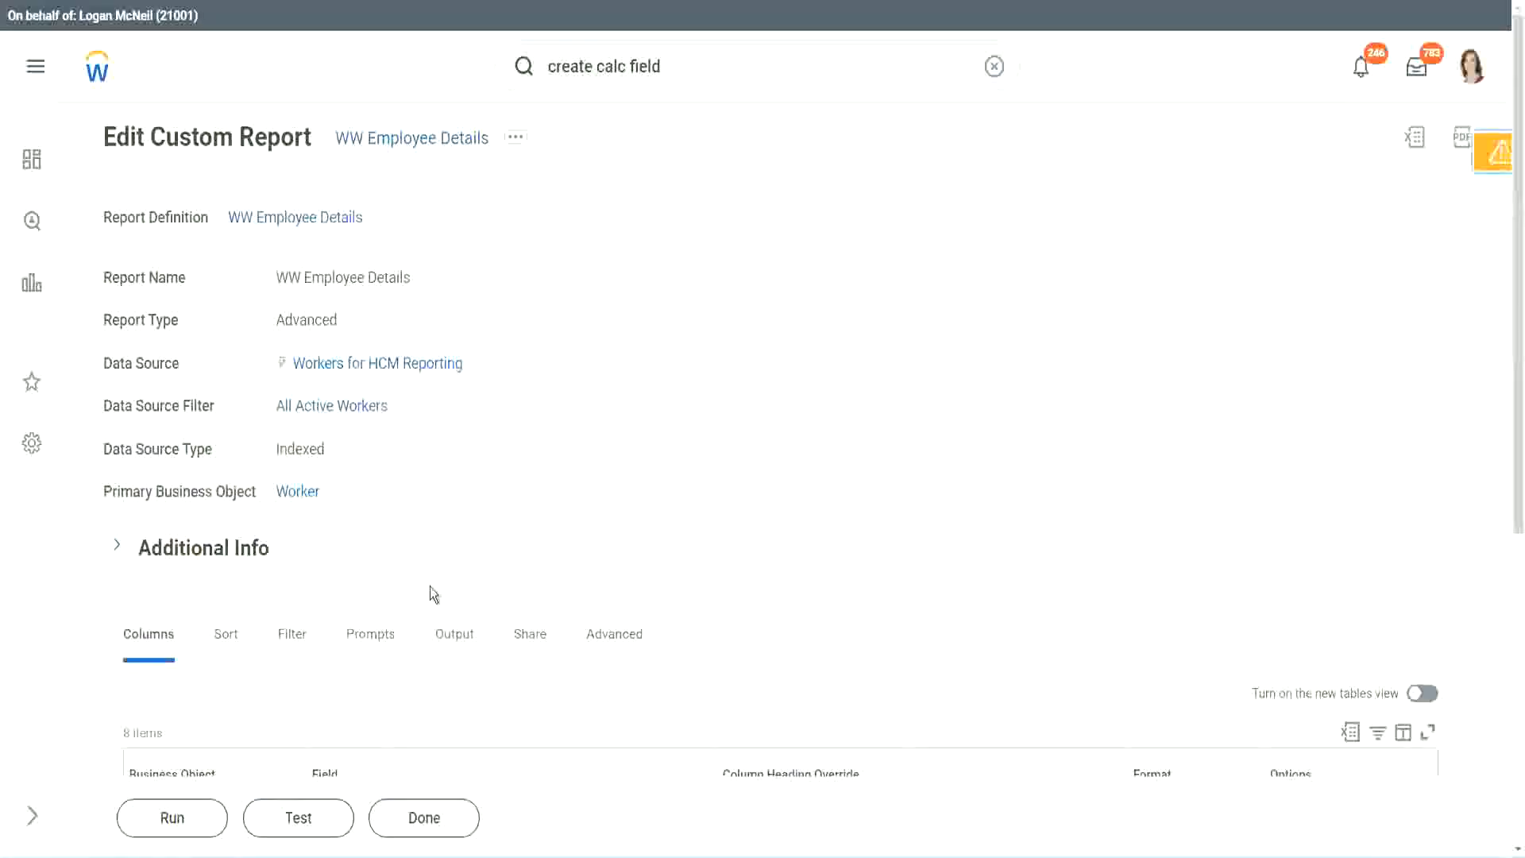
Run the WW Employee Details report with the Worker Types, Employee Type and Contingent Worker Type prompts left blank
scroll(475, 537, "down", 4)
left_click(175, 817)
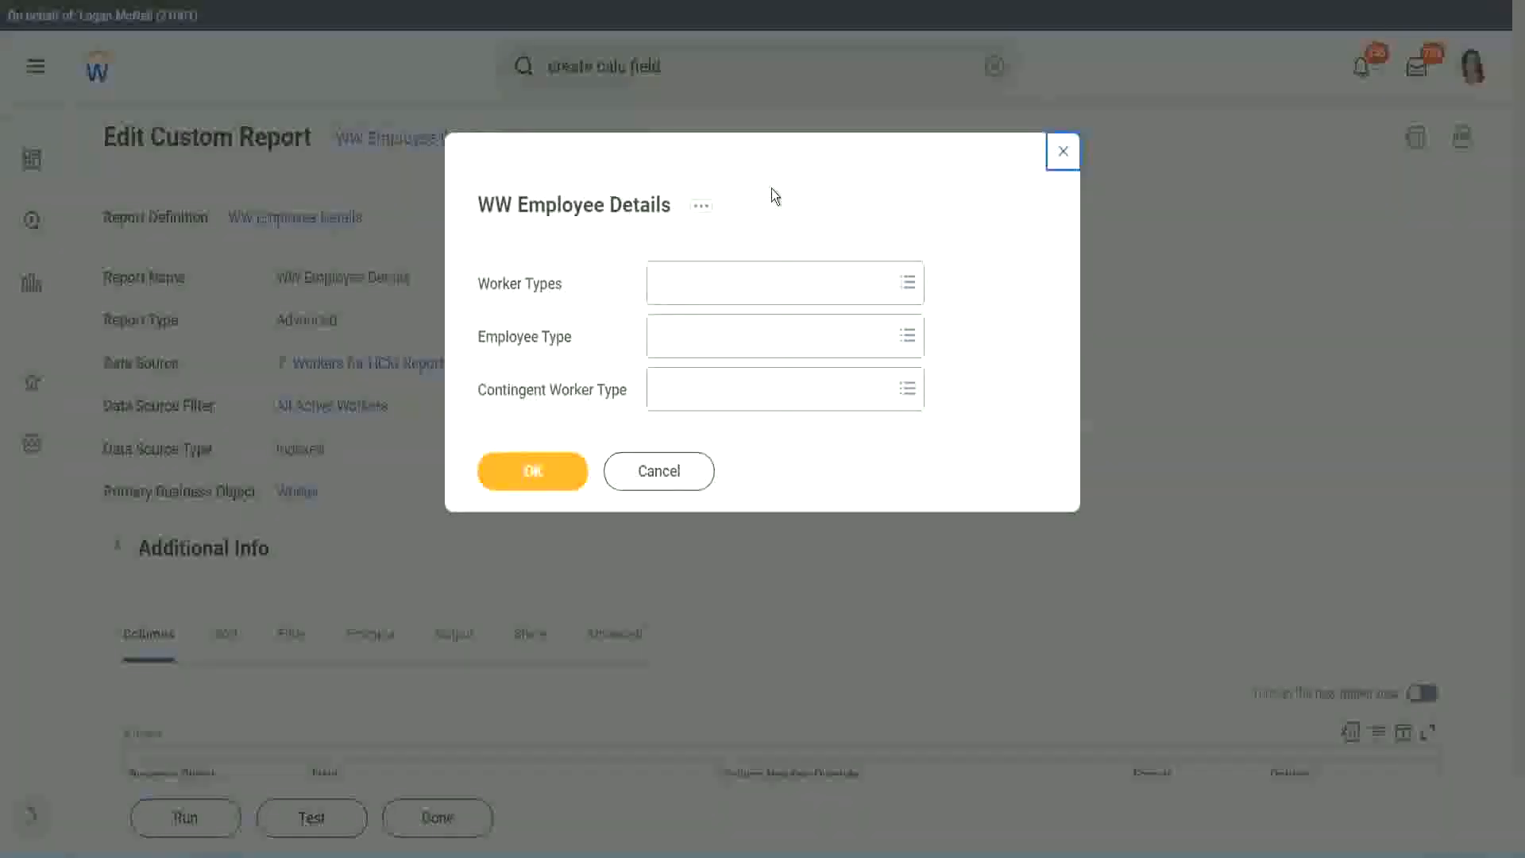
left_click(533, 470)
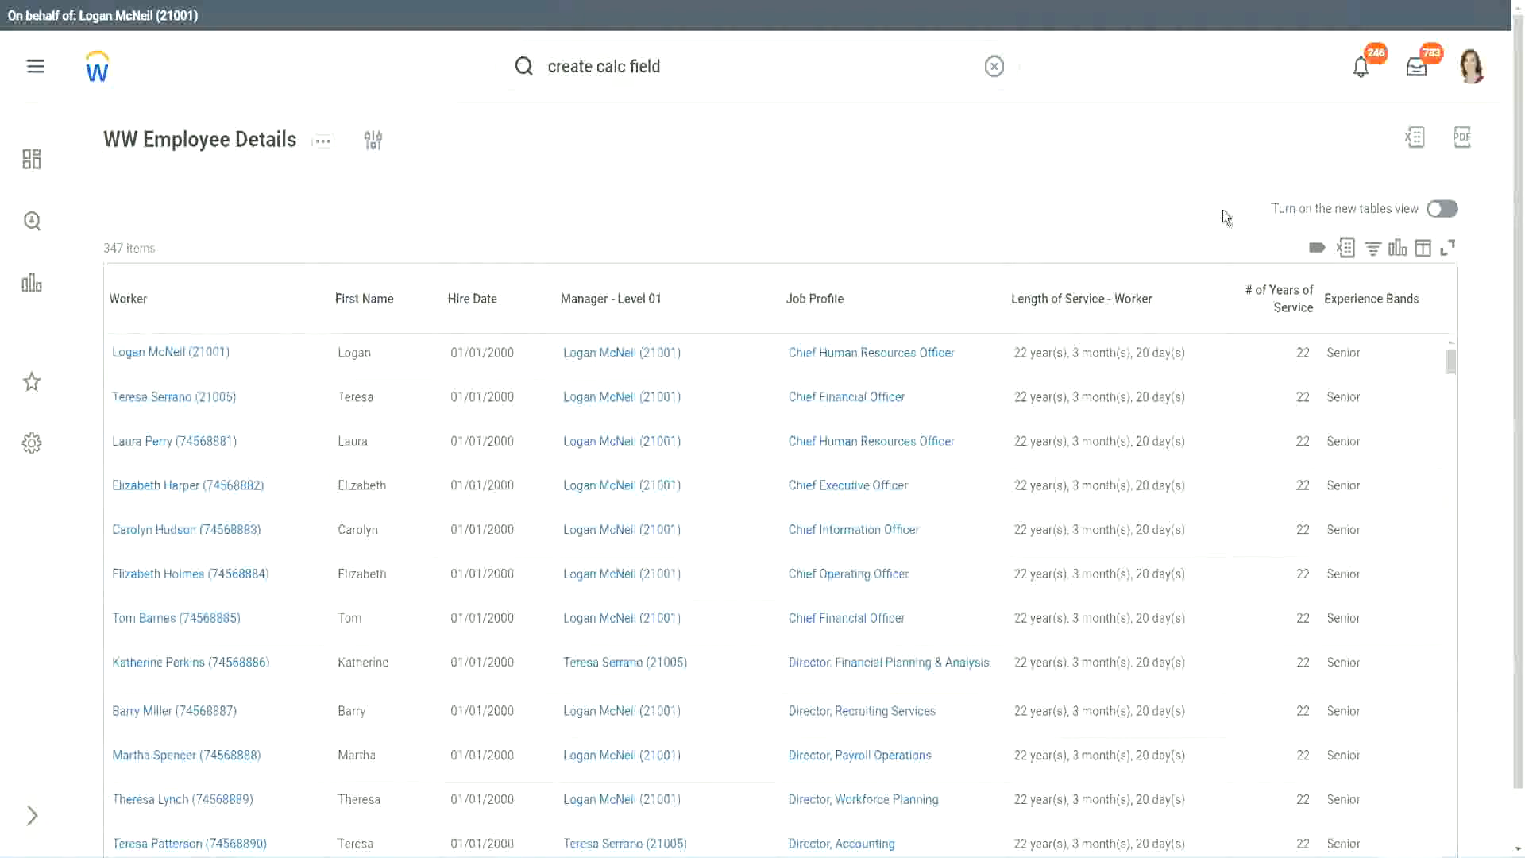
scroll(1222, 210, "down", 1)
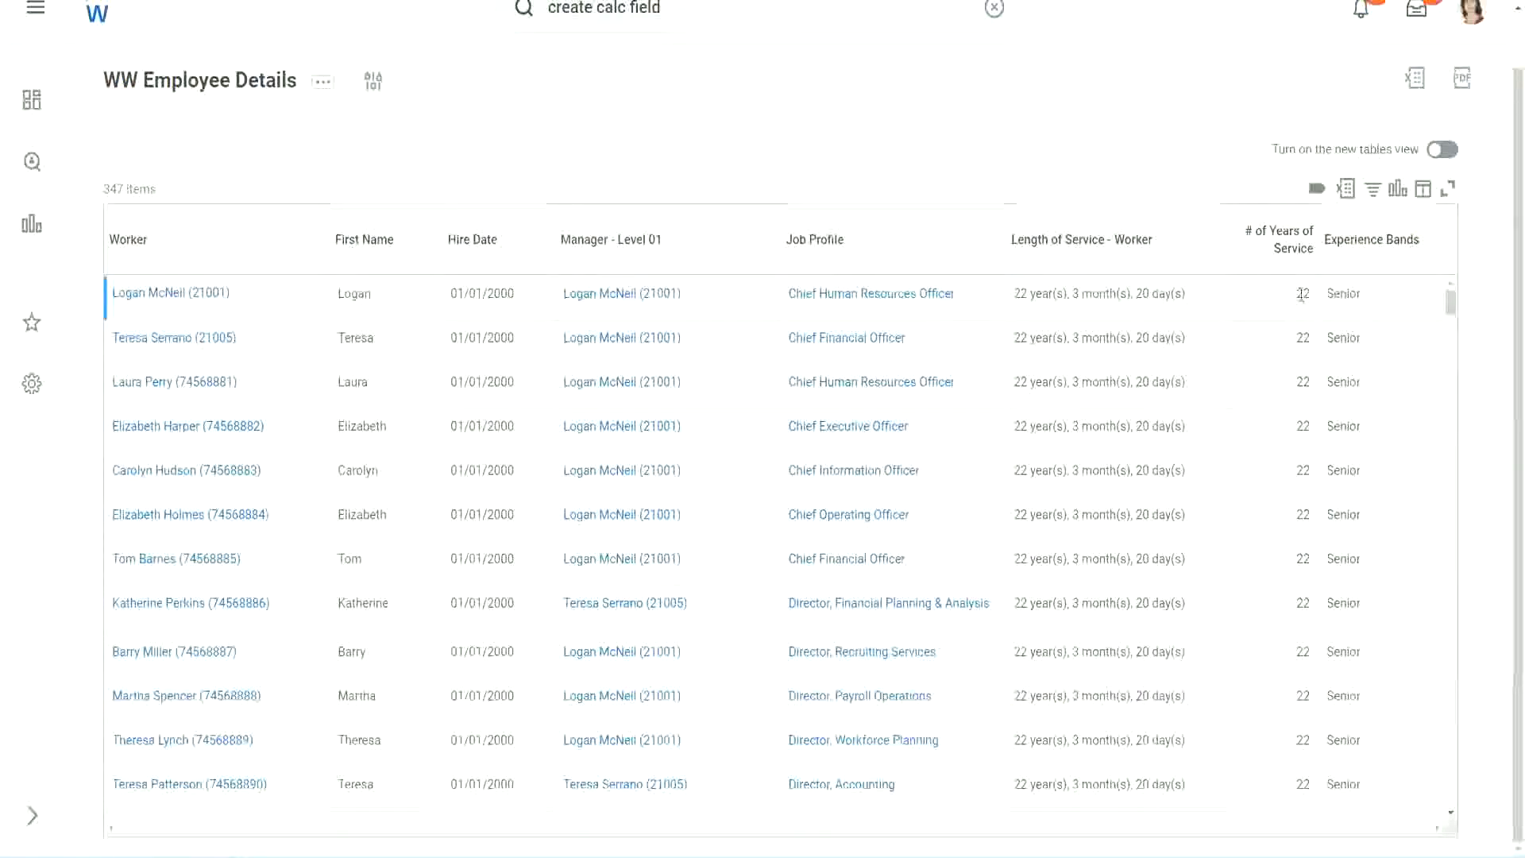
Compare the first worker's years of service with the 16 - 30 years Senior band in the Notepad++ notes
double_click(1301, 294)
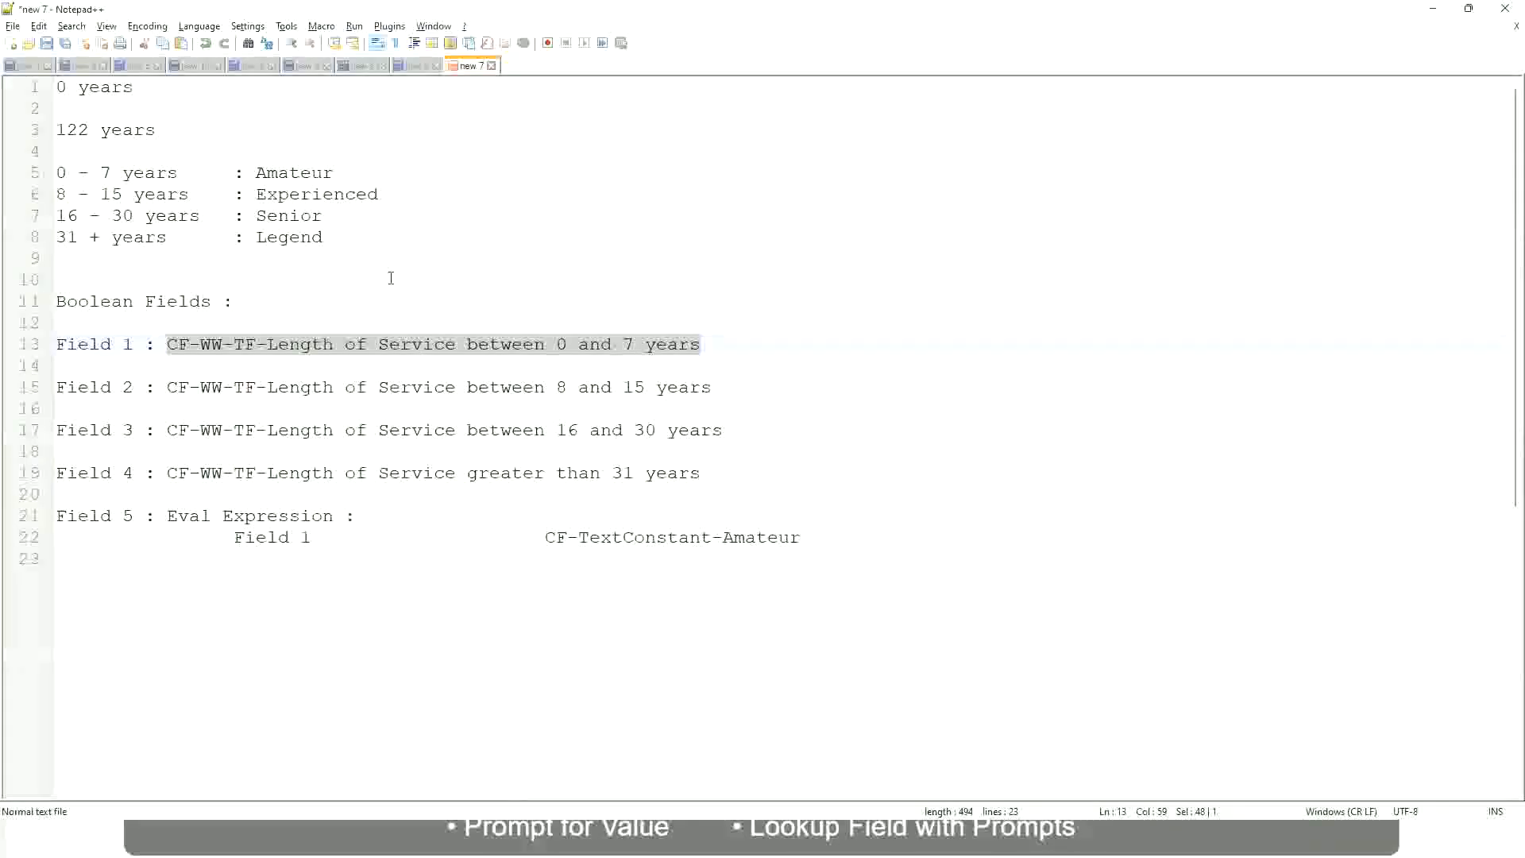
left_click(393, 278)
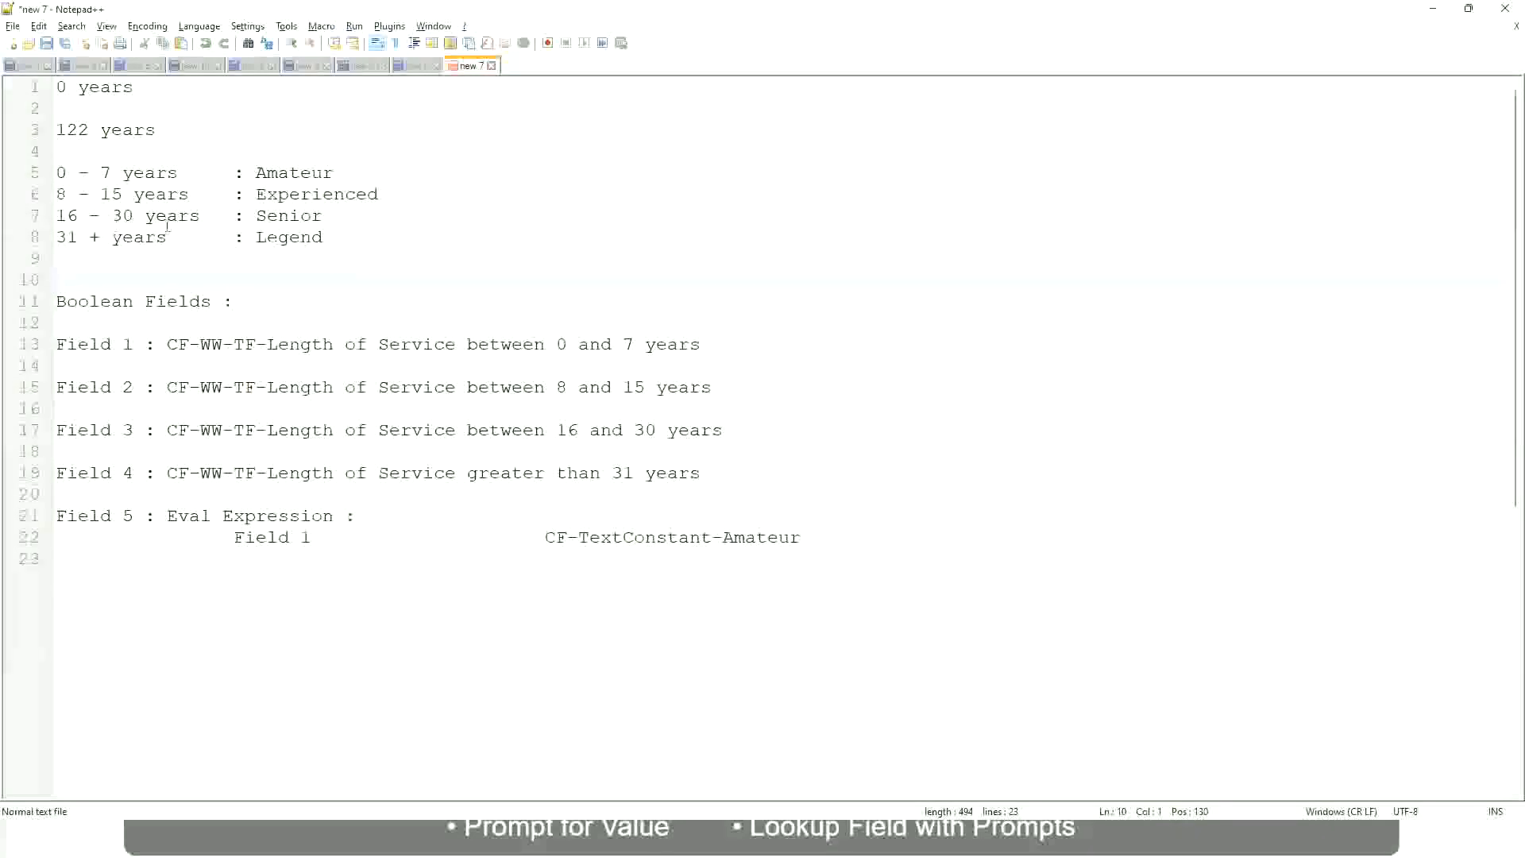
left_click(270, 213)
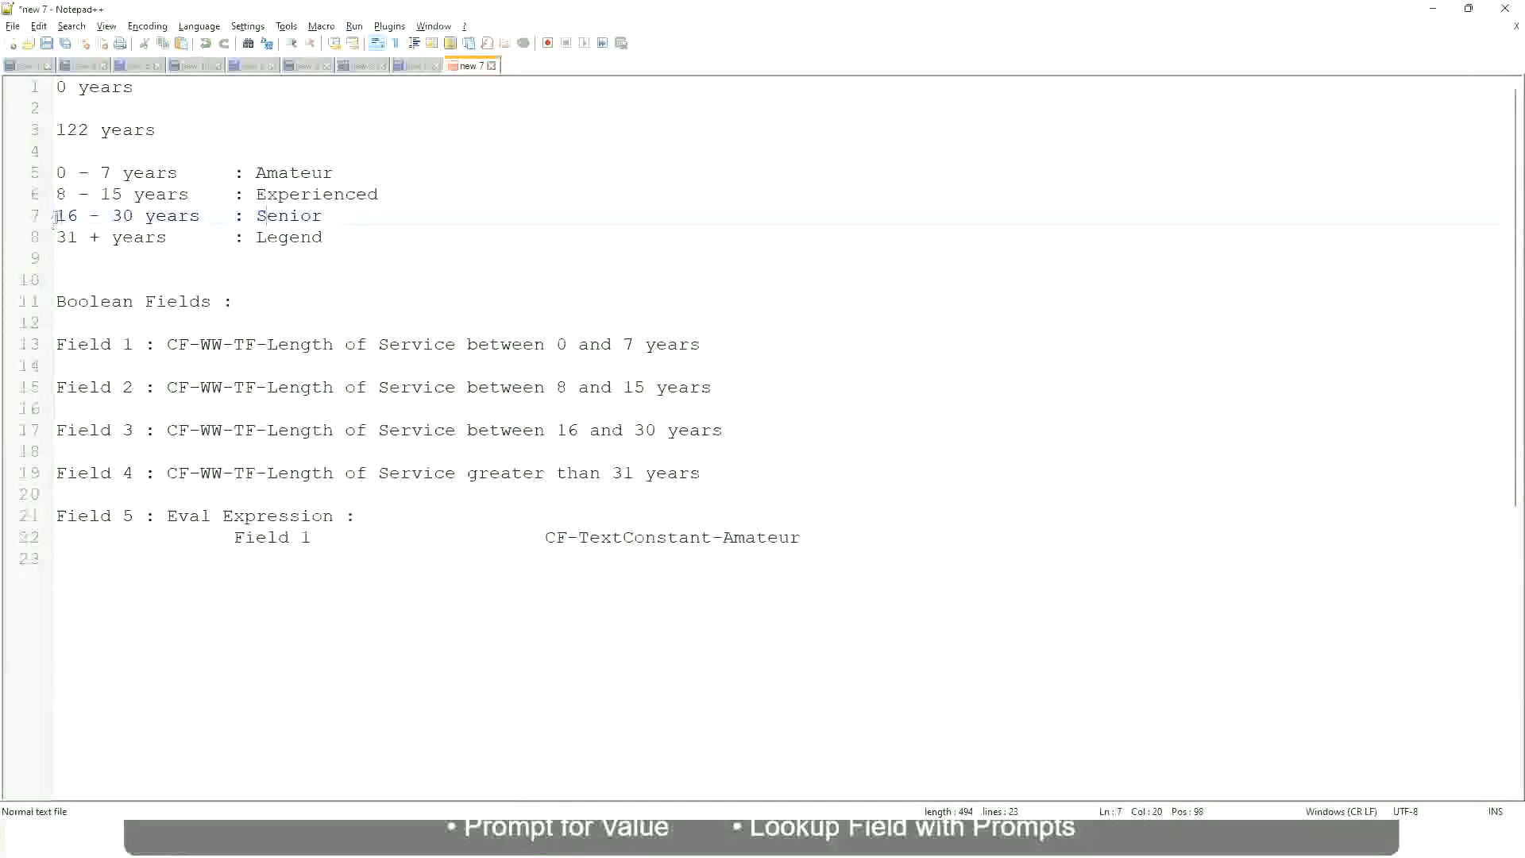
left_click_drag(58, 215, 148, 217)
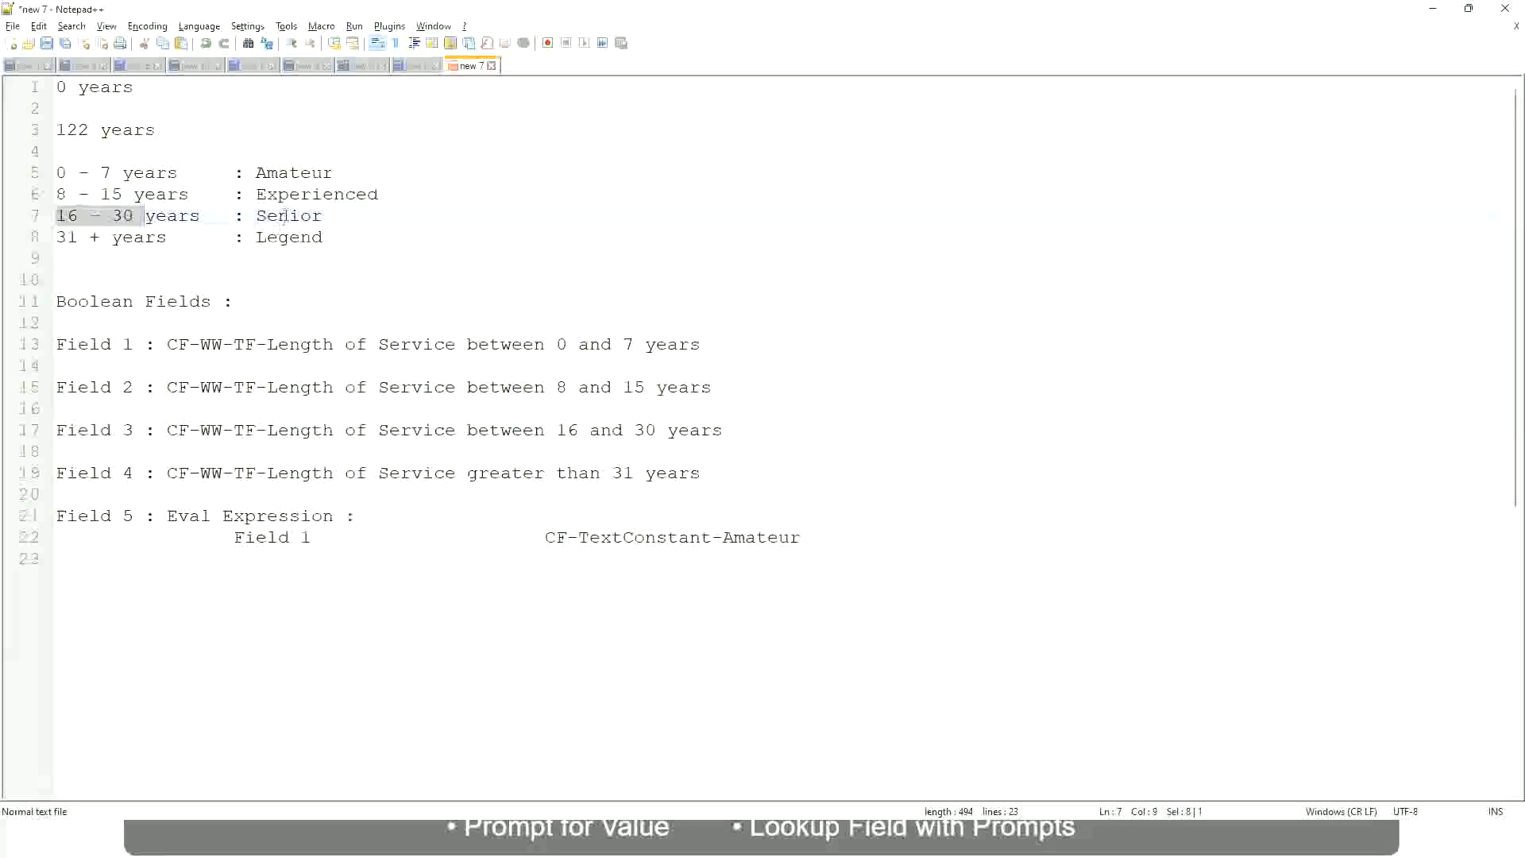
double_click(283, 215)
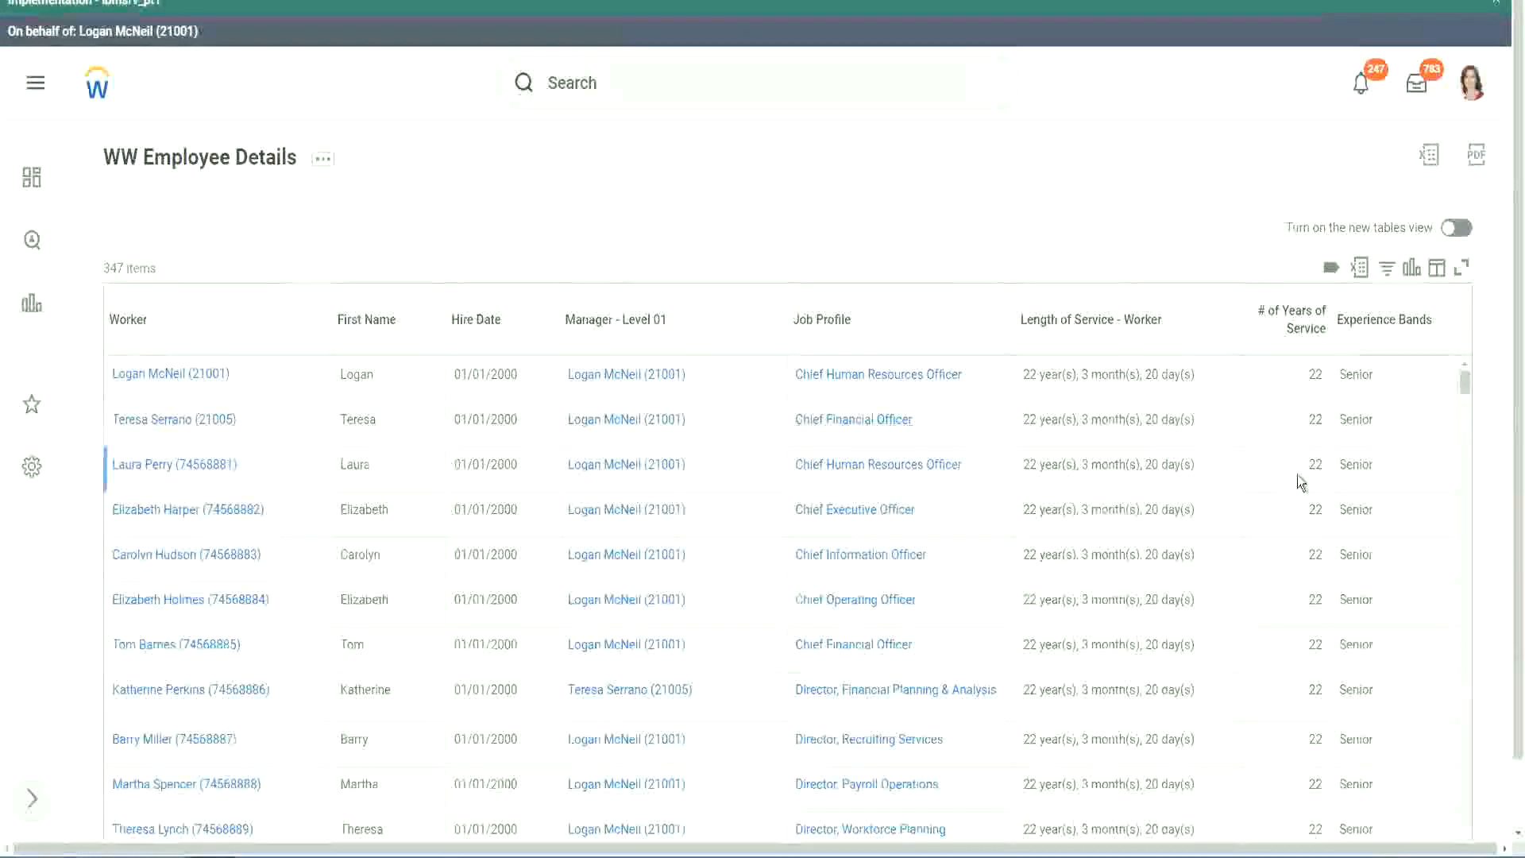
Examine the years of service and experience bands of the workers further down the report results
scroll(1307, 478, "down", 2)
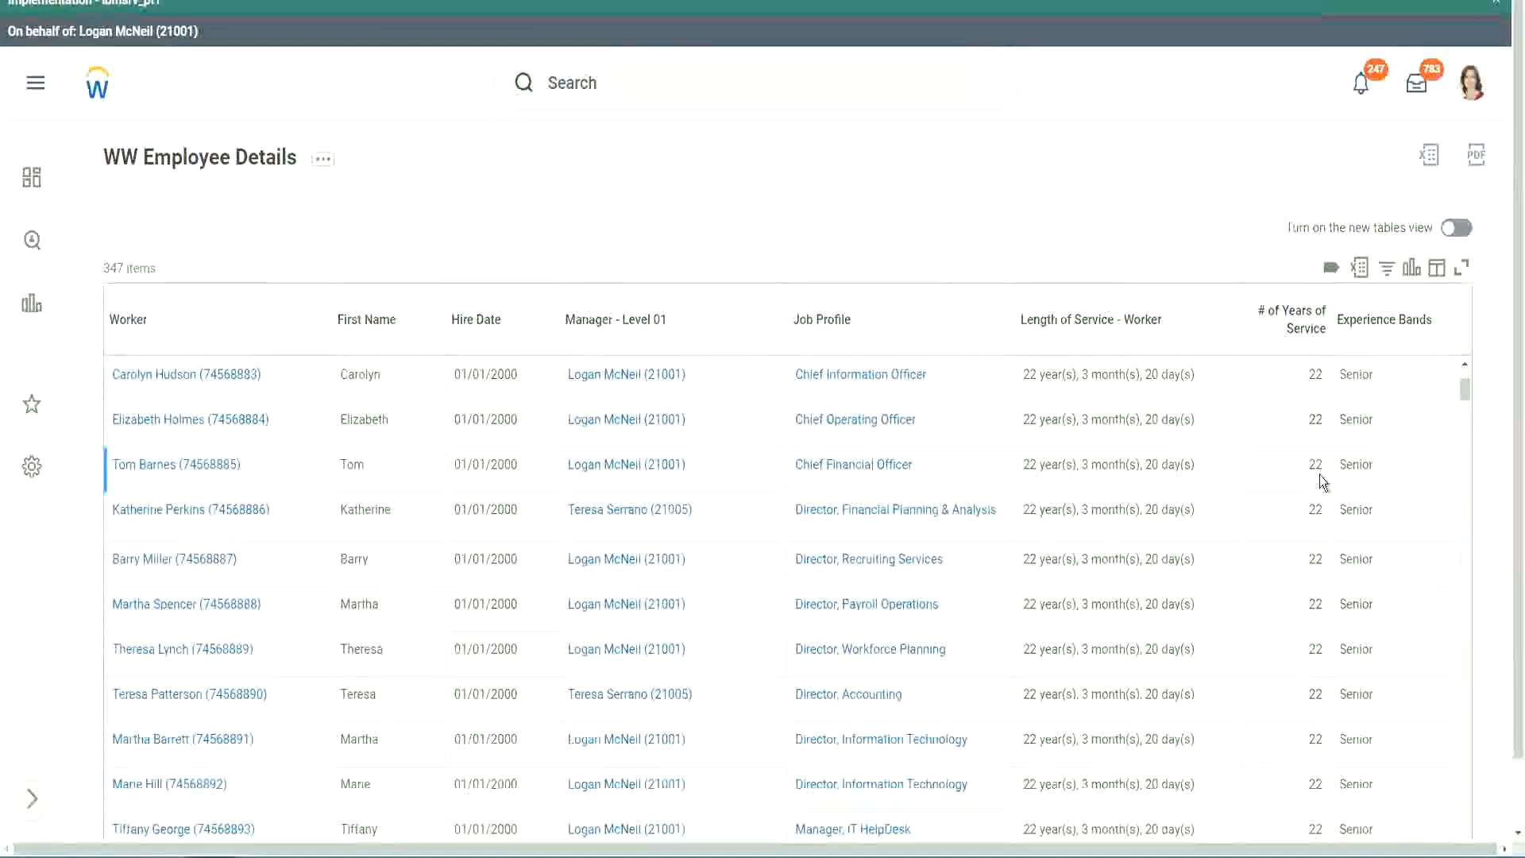
scroll(1318, 476, "down", 5)
scroll(1330, 529, "down", 5)
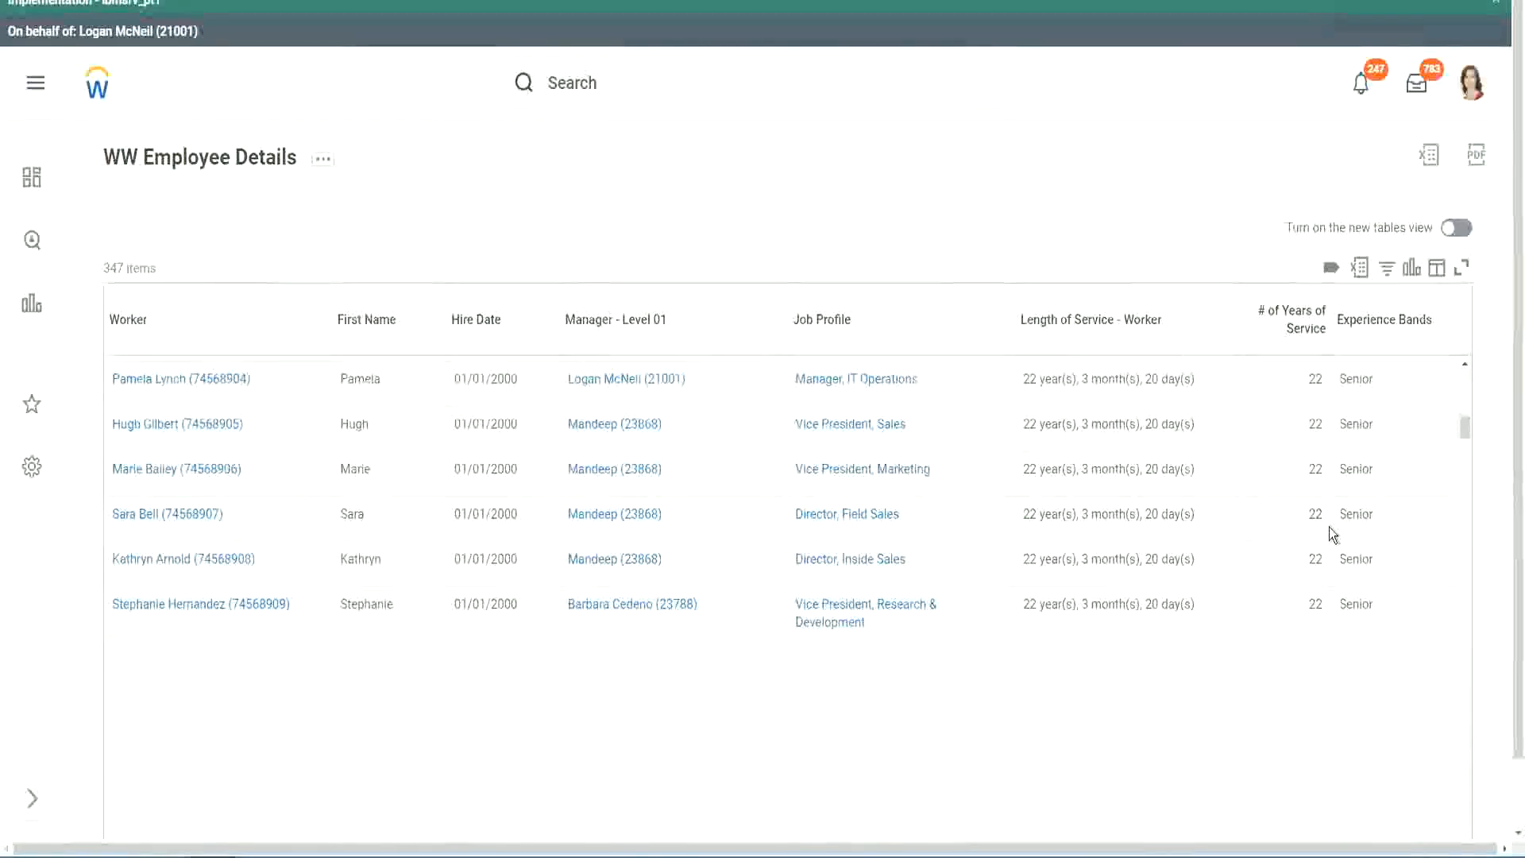
scroll(1326, 540, "down", 3)
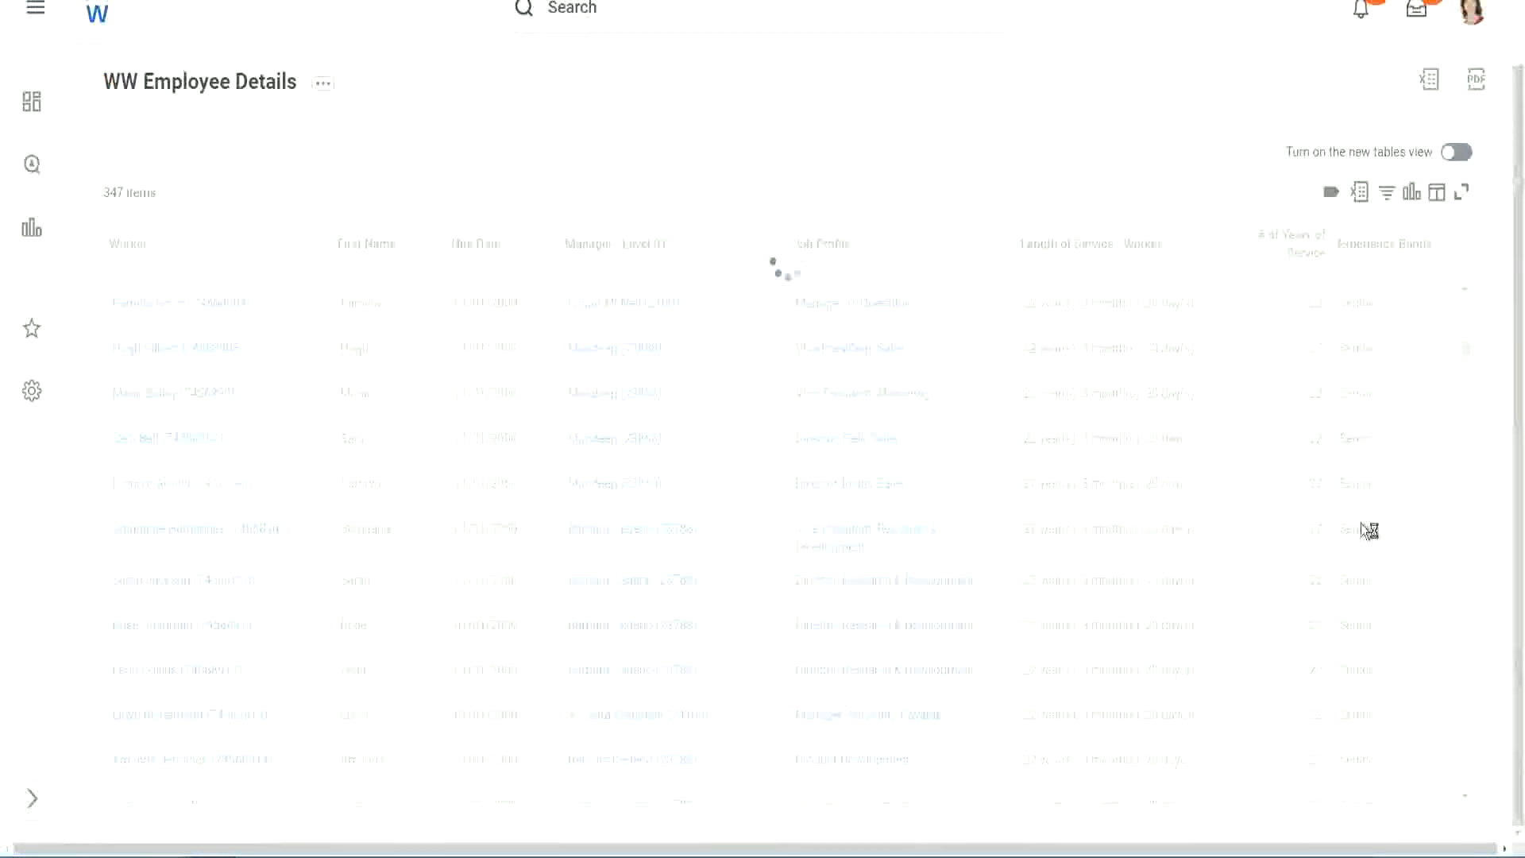
scroll(1413, 446, "down", 4)
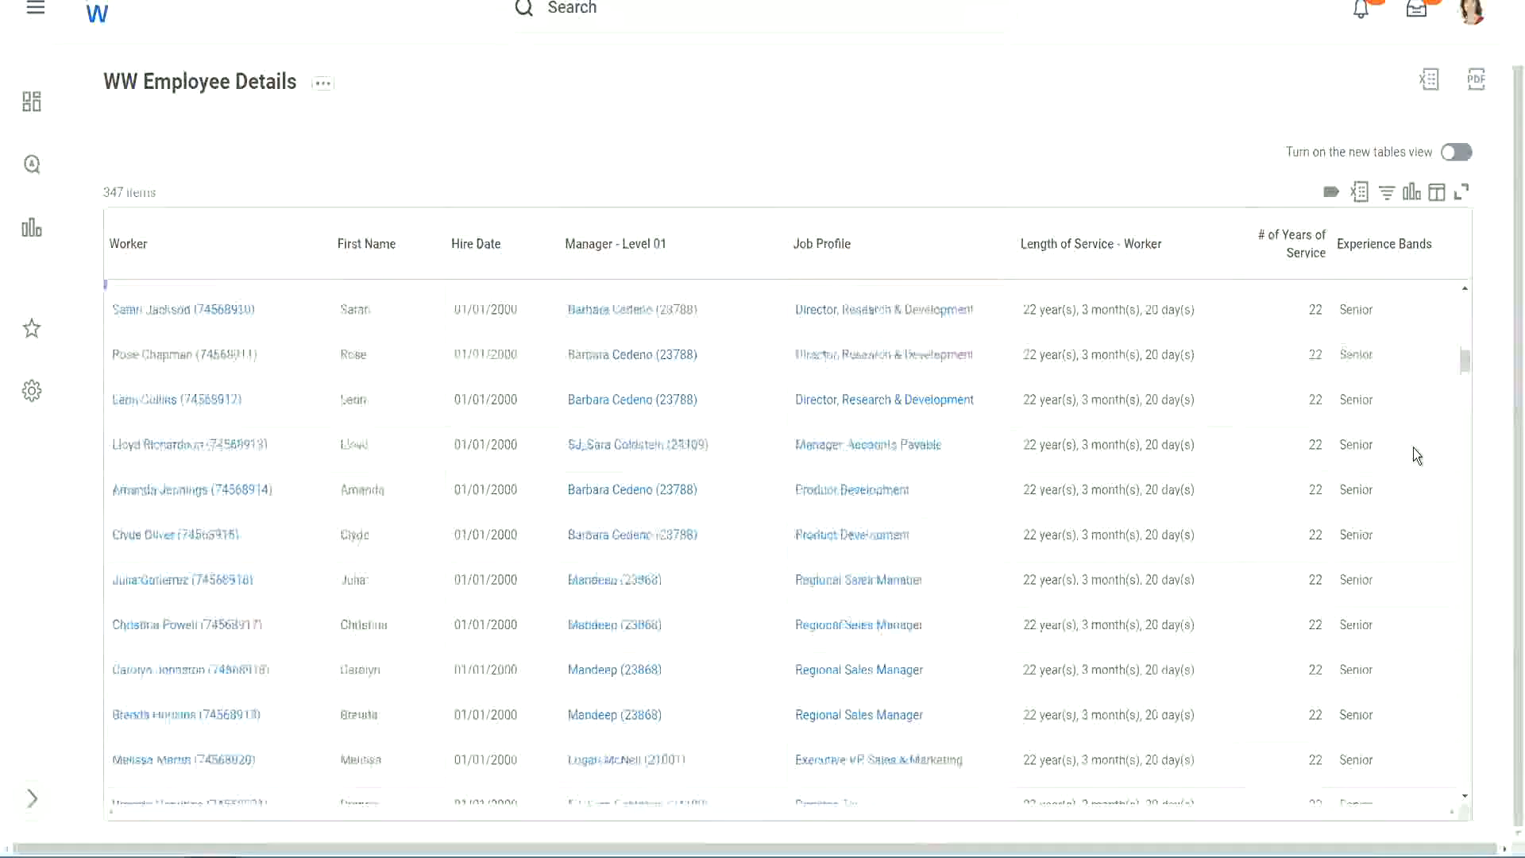
scroll(1413, 455, "down", 3)
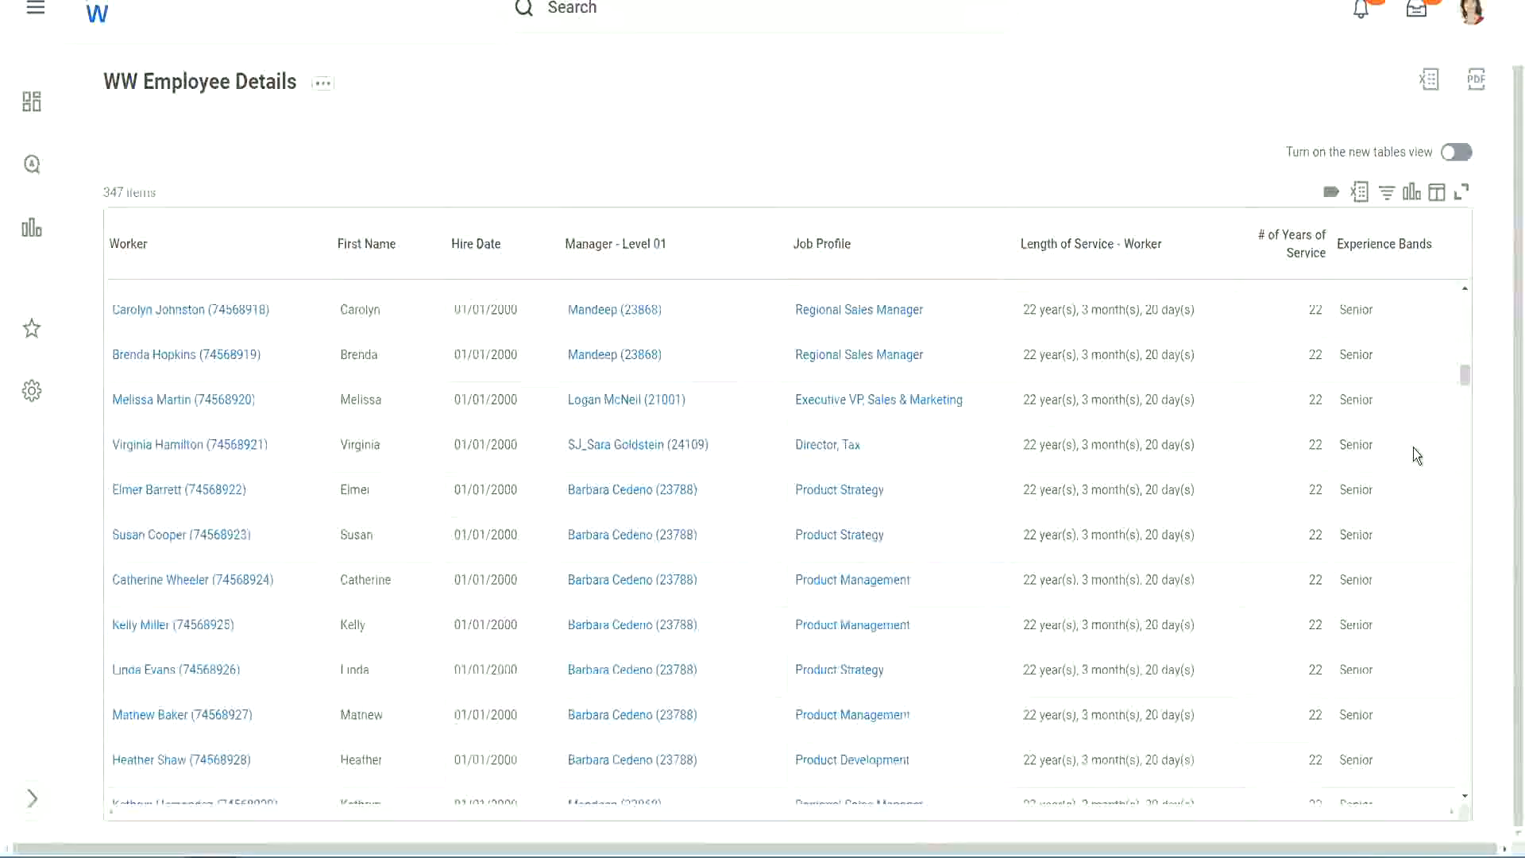
scroll(1413, 446, "down", 8)
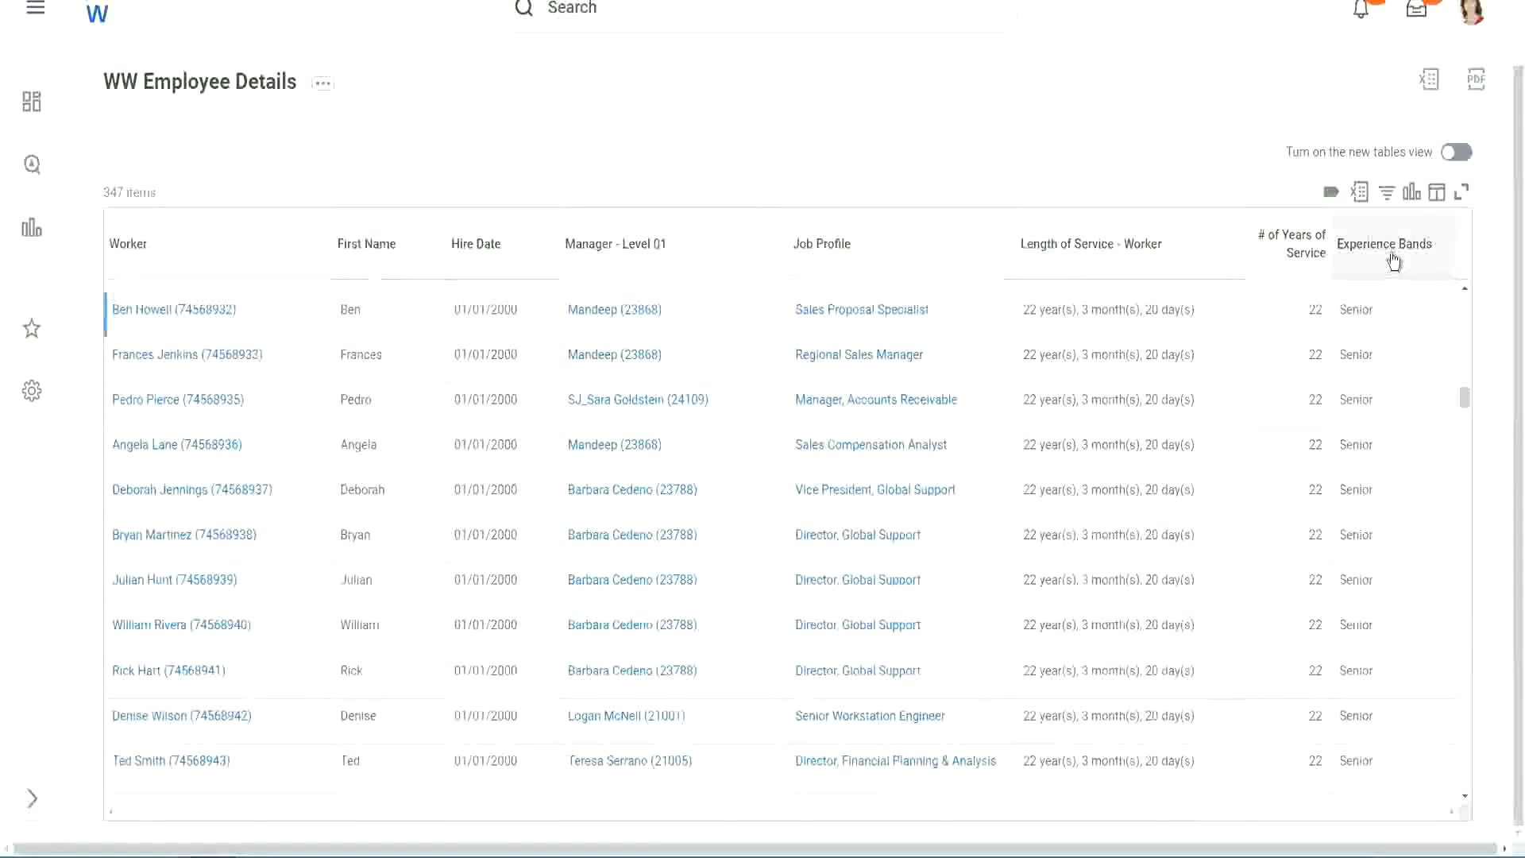
Filter the Experience Bands column for values containing Amateur
left_click(1394, 260)
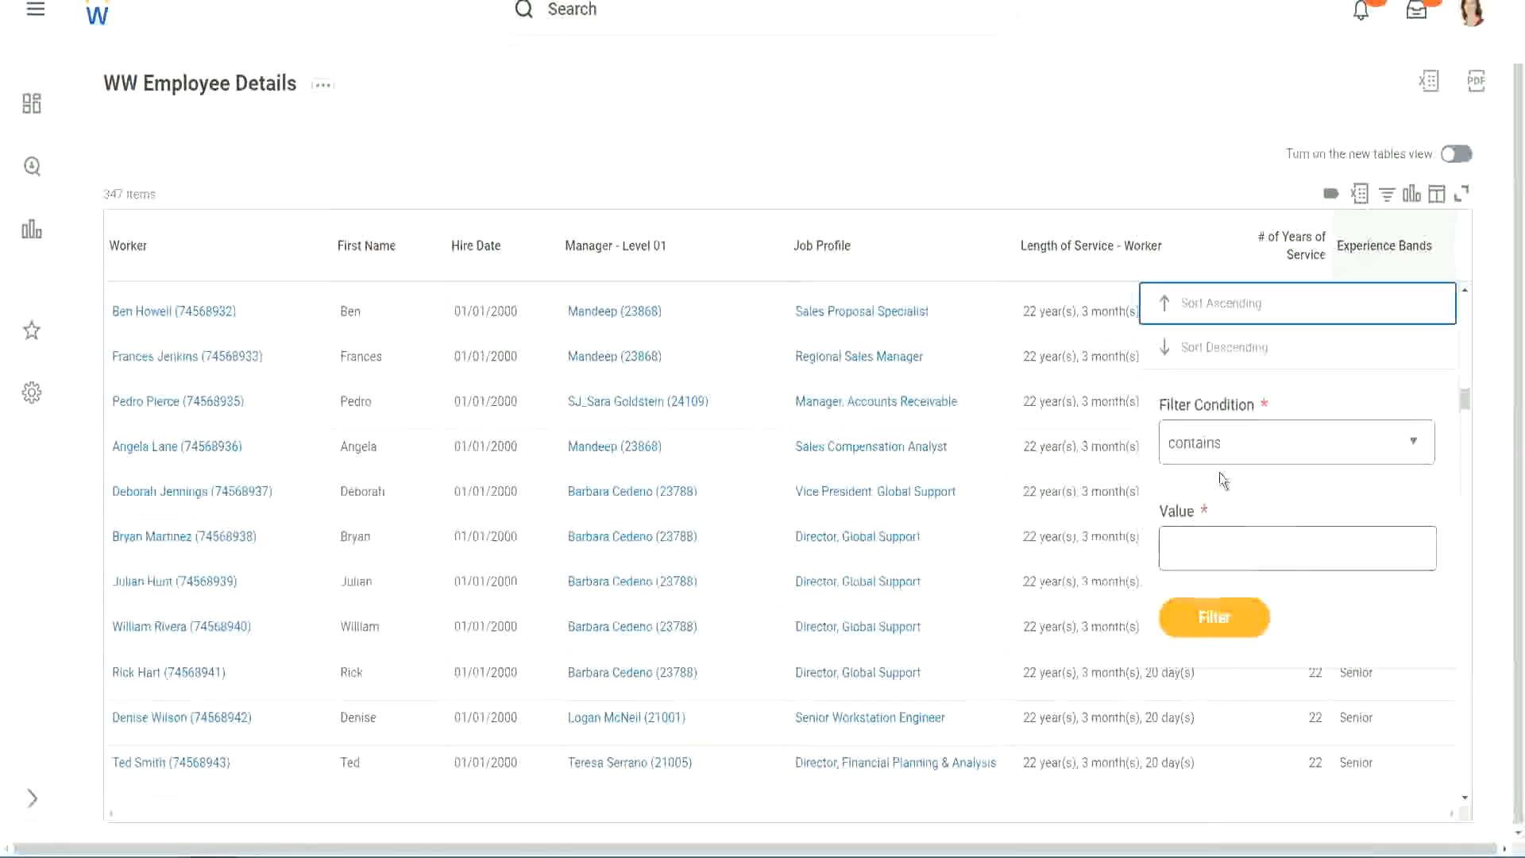
left_click(1209, 534)
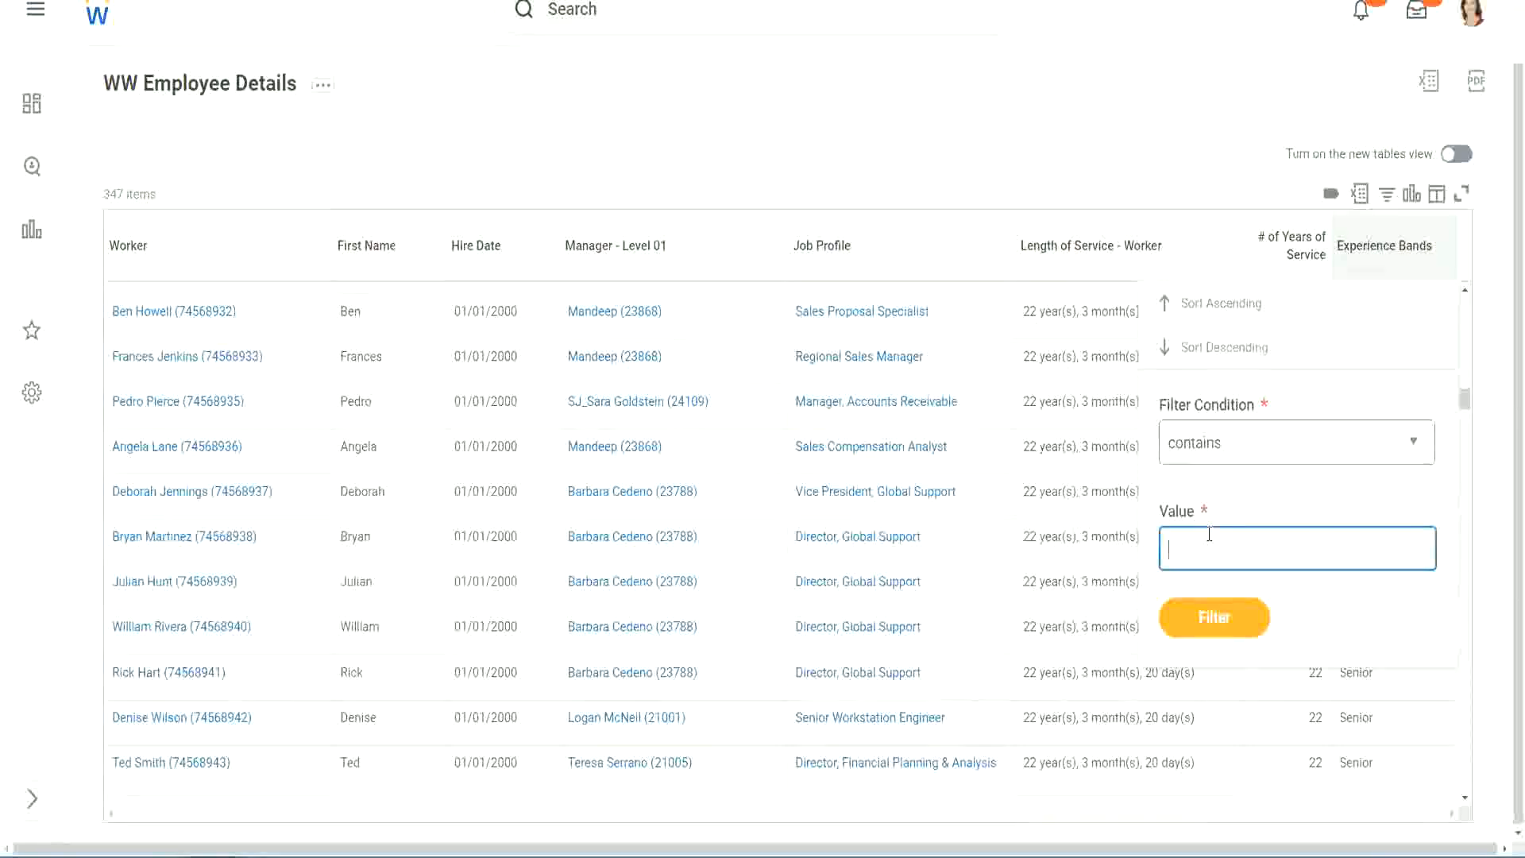
type("Amate")
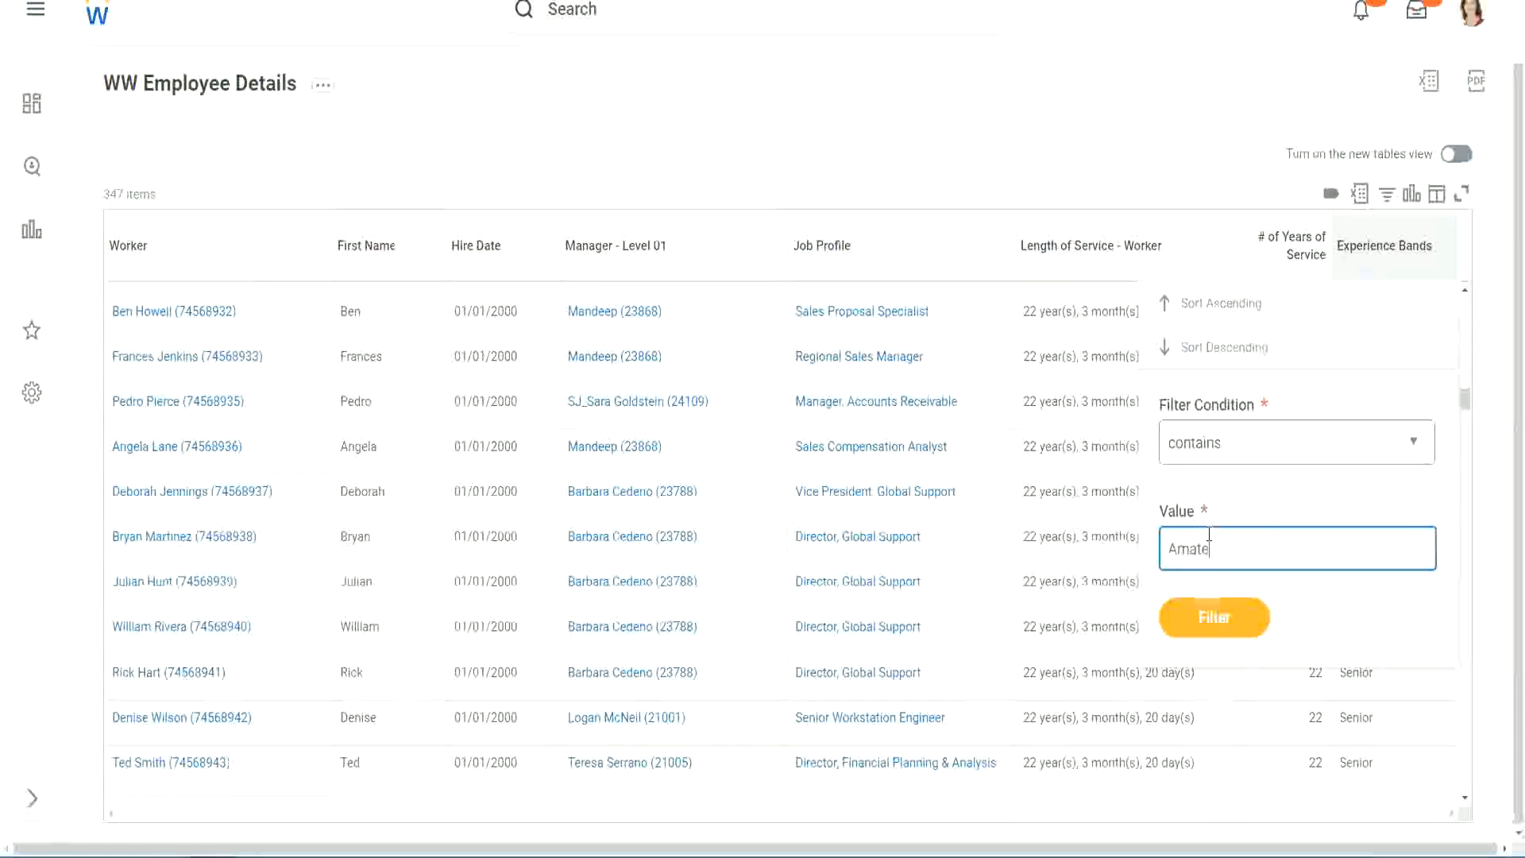
type("ur")
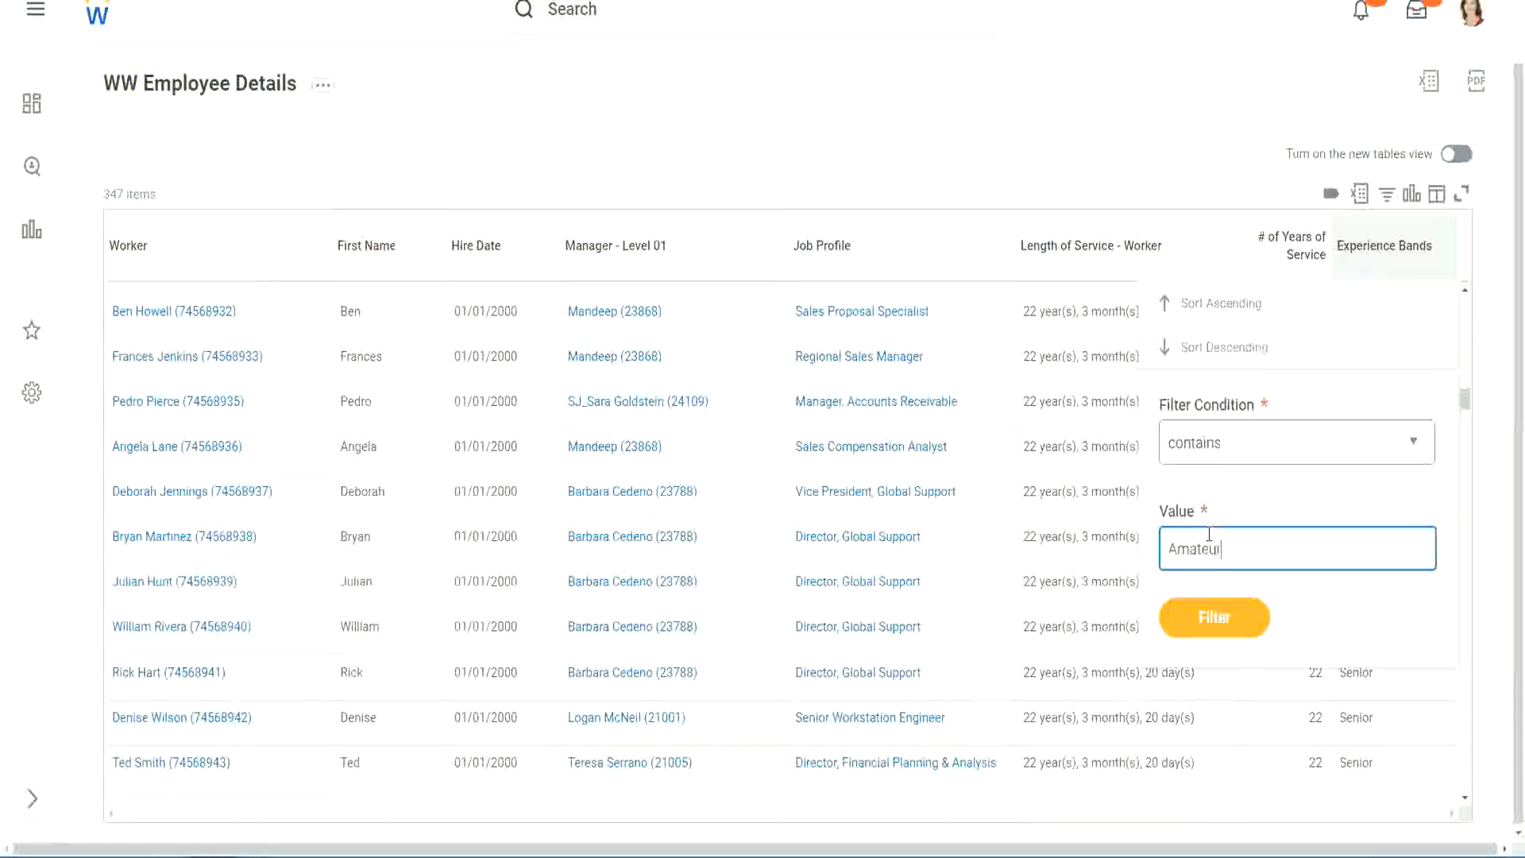
left_click(1203, 627)
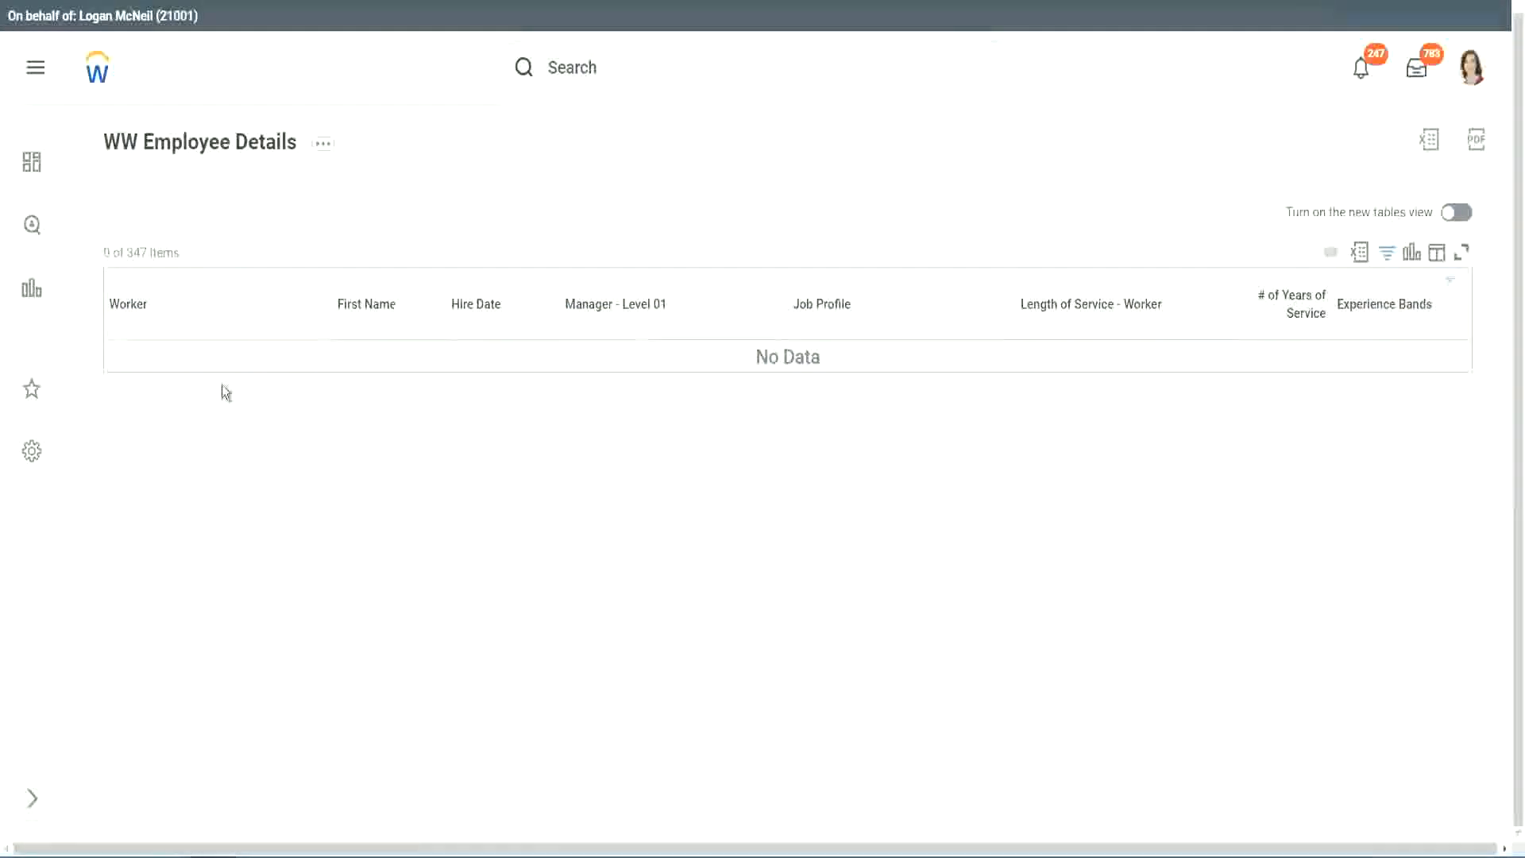
Change the Experience Bands filter value to Legend and browse the matching workers
left_click(1383, 307)
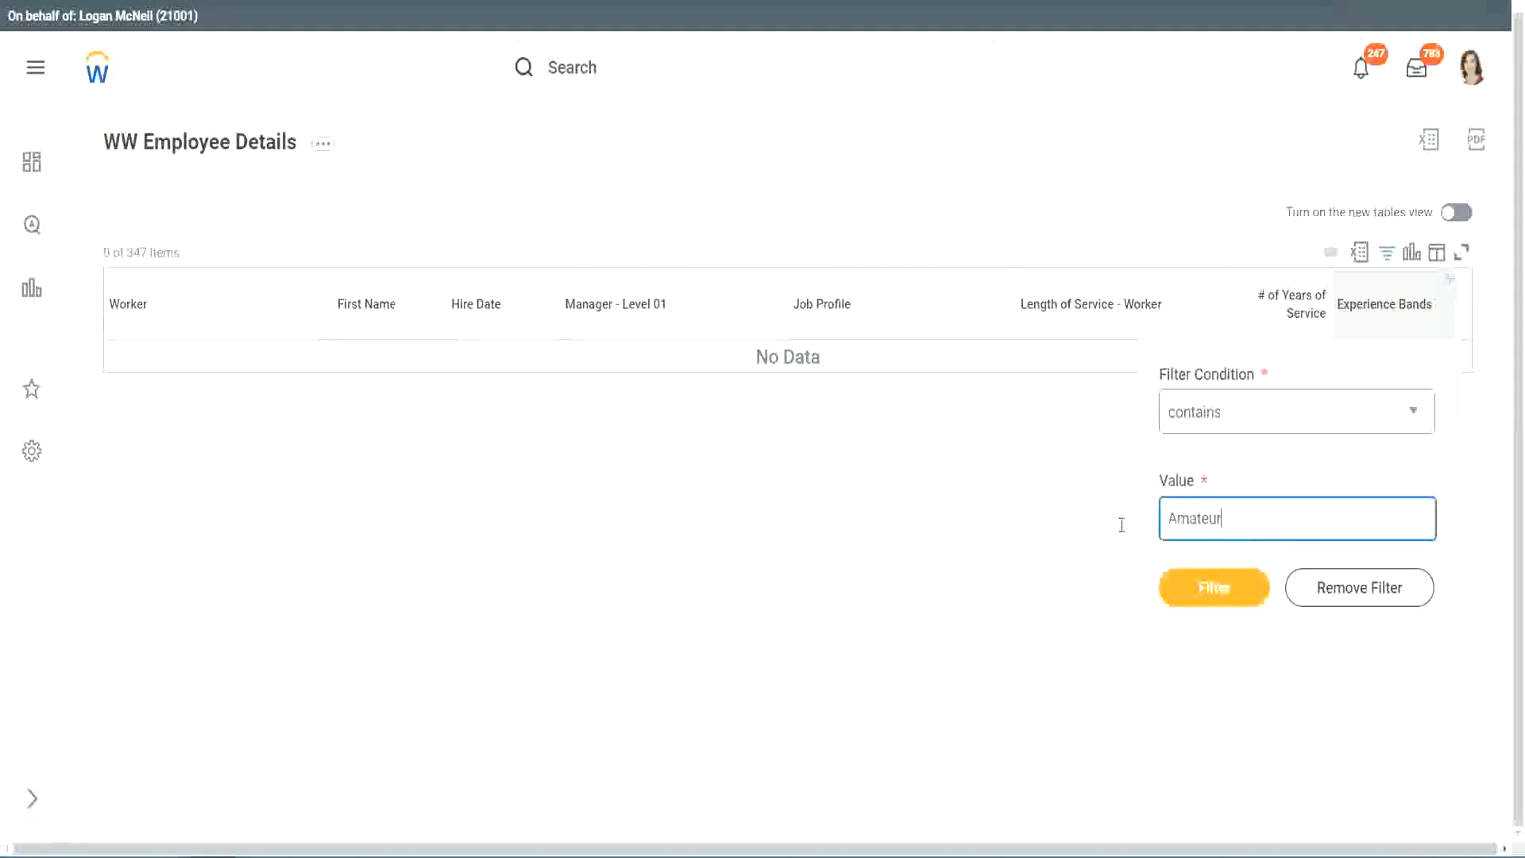
left_click_drag(1122, 524, 1089, 521)
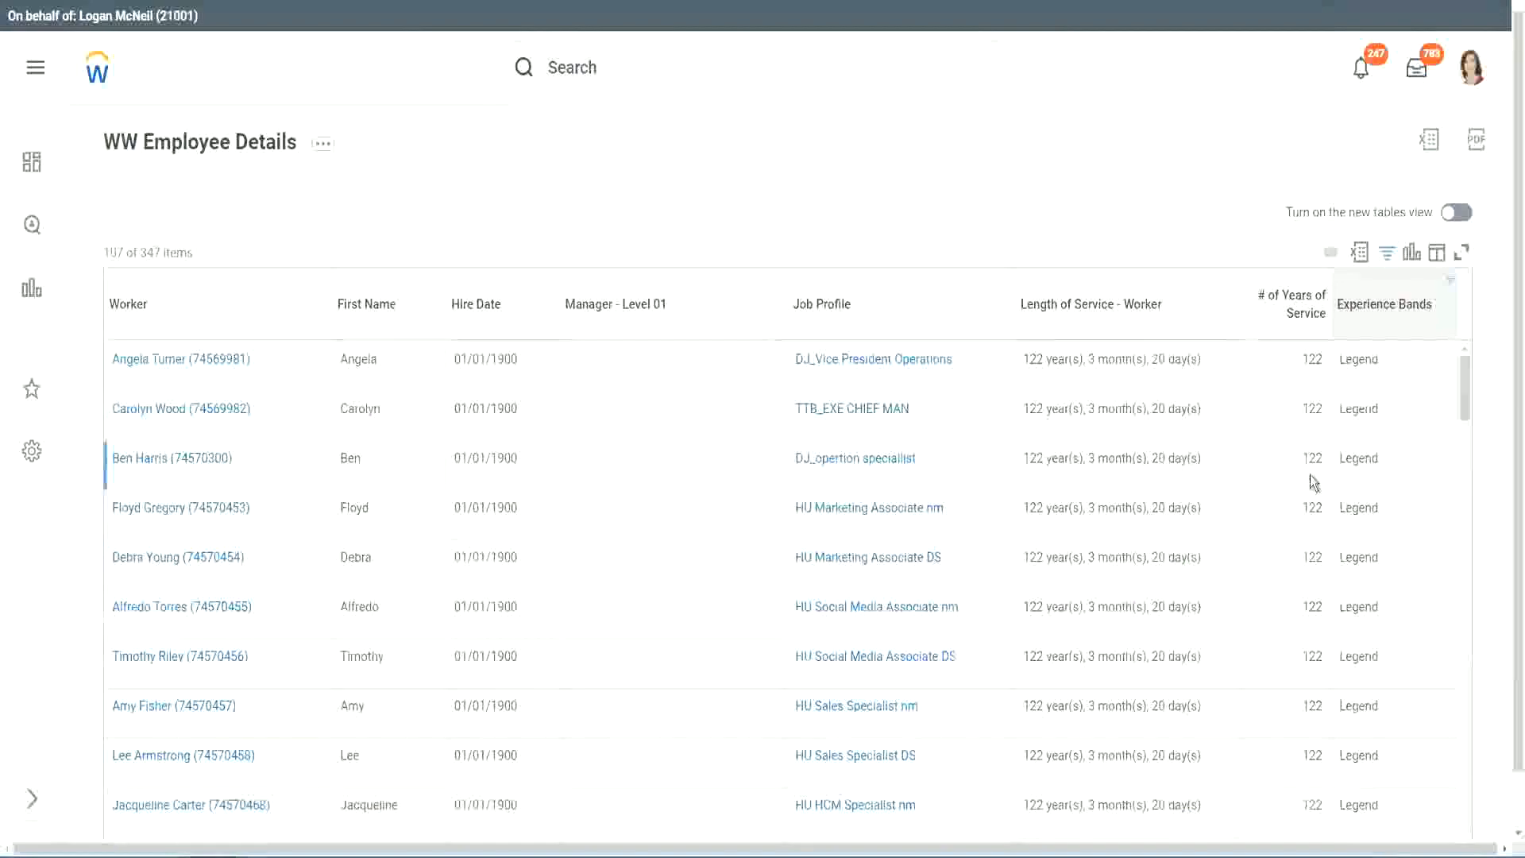
scroll(1309, 475, "down", 10)
scroll(1309, 475, "down", 5)
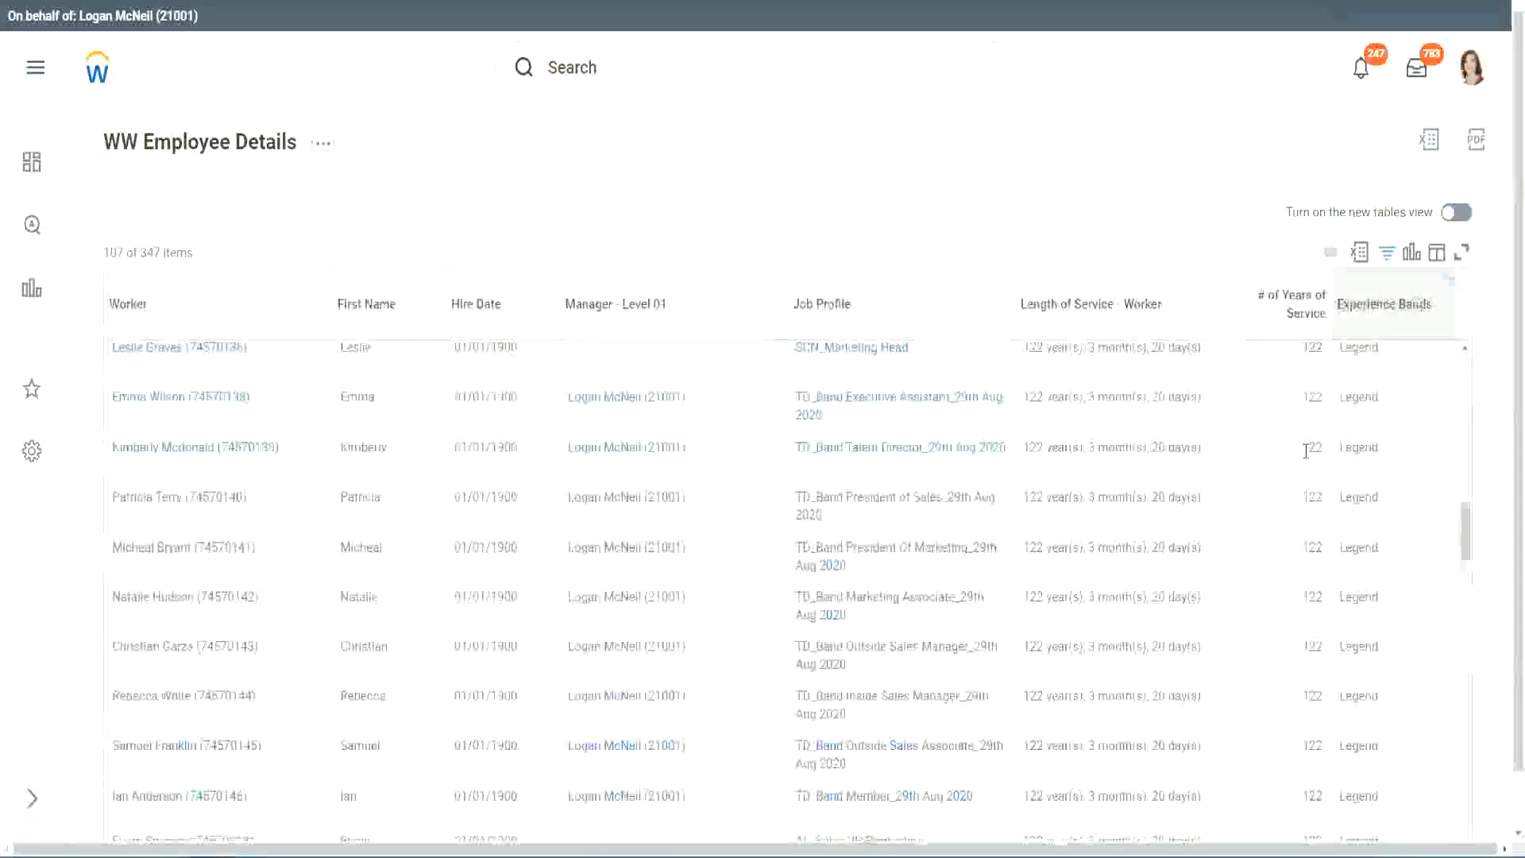
scroll(1306, 454, "down", 15)
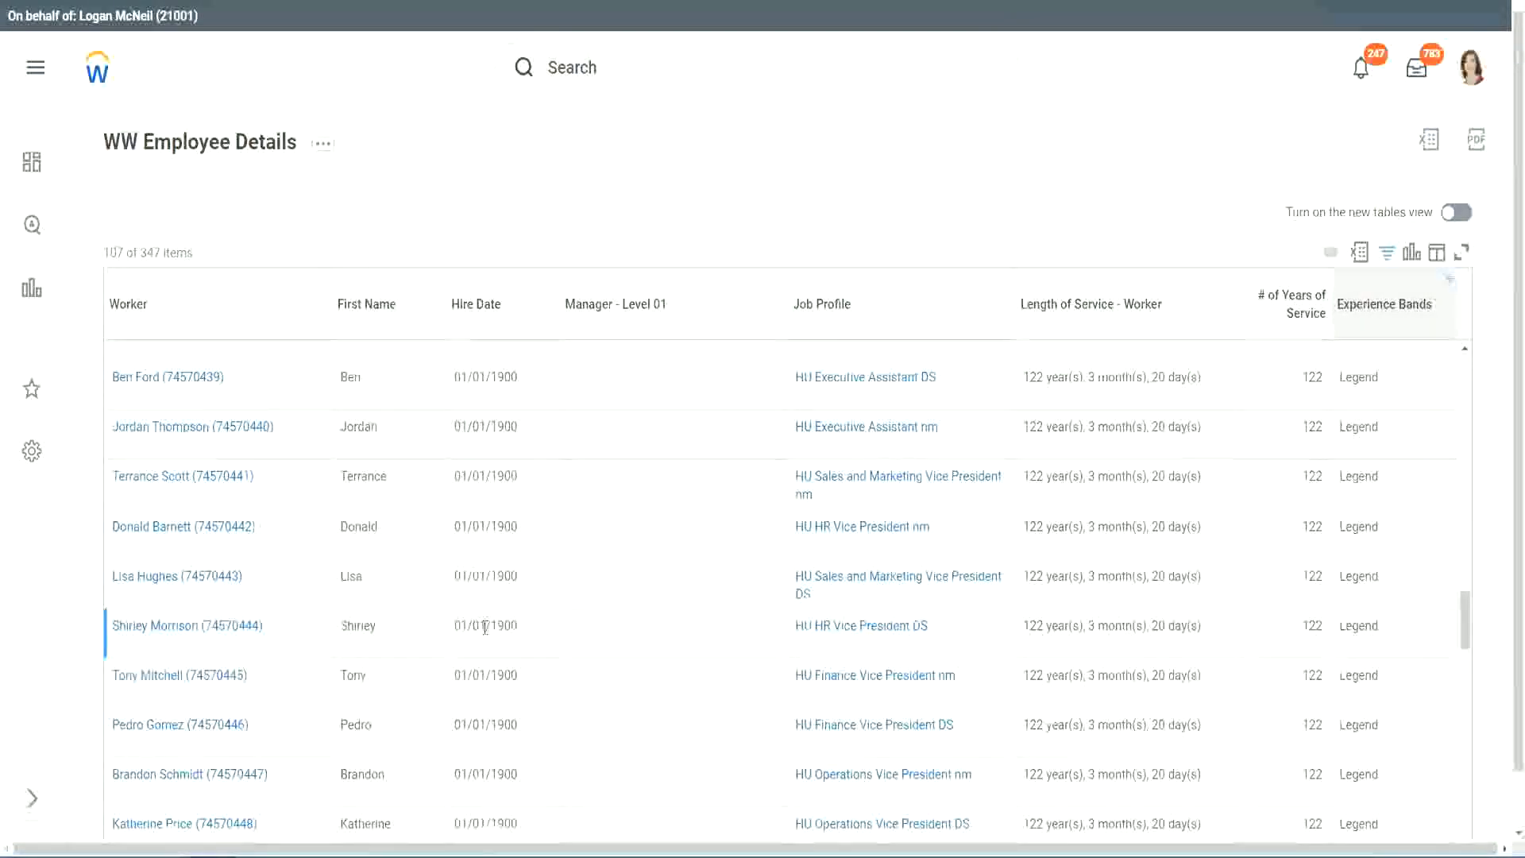
Check the hire dates and years of service against the Legend band through to the end of the filtered rows
double_click(494, 620)
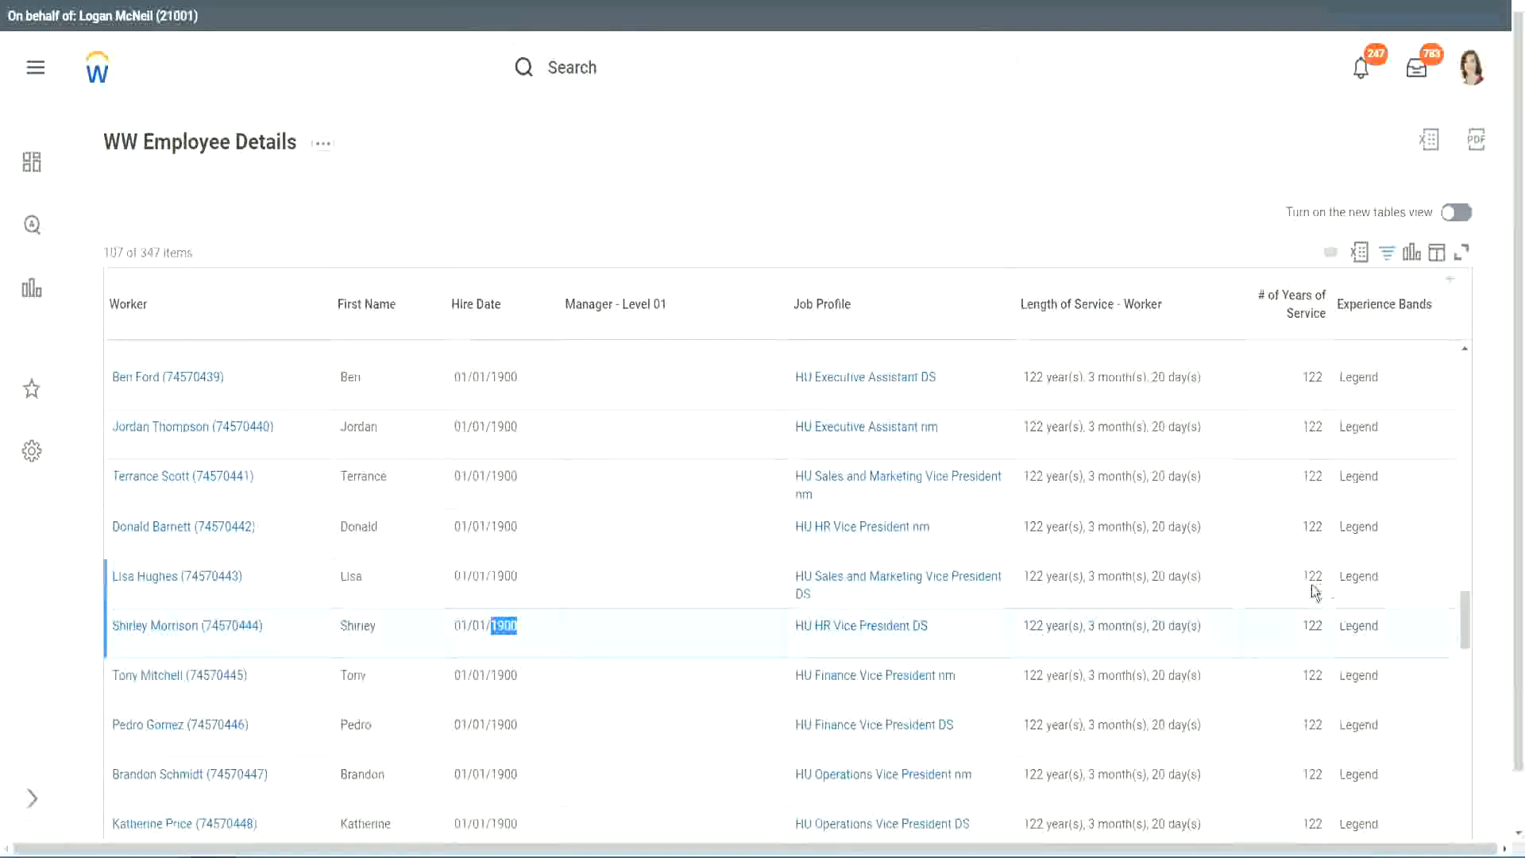
scroll(1303, 591, "down", 2)
scroll(1294, 590, "down", 3)
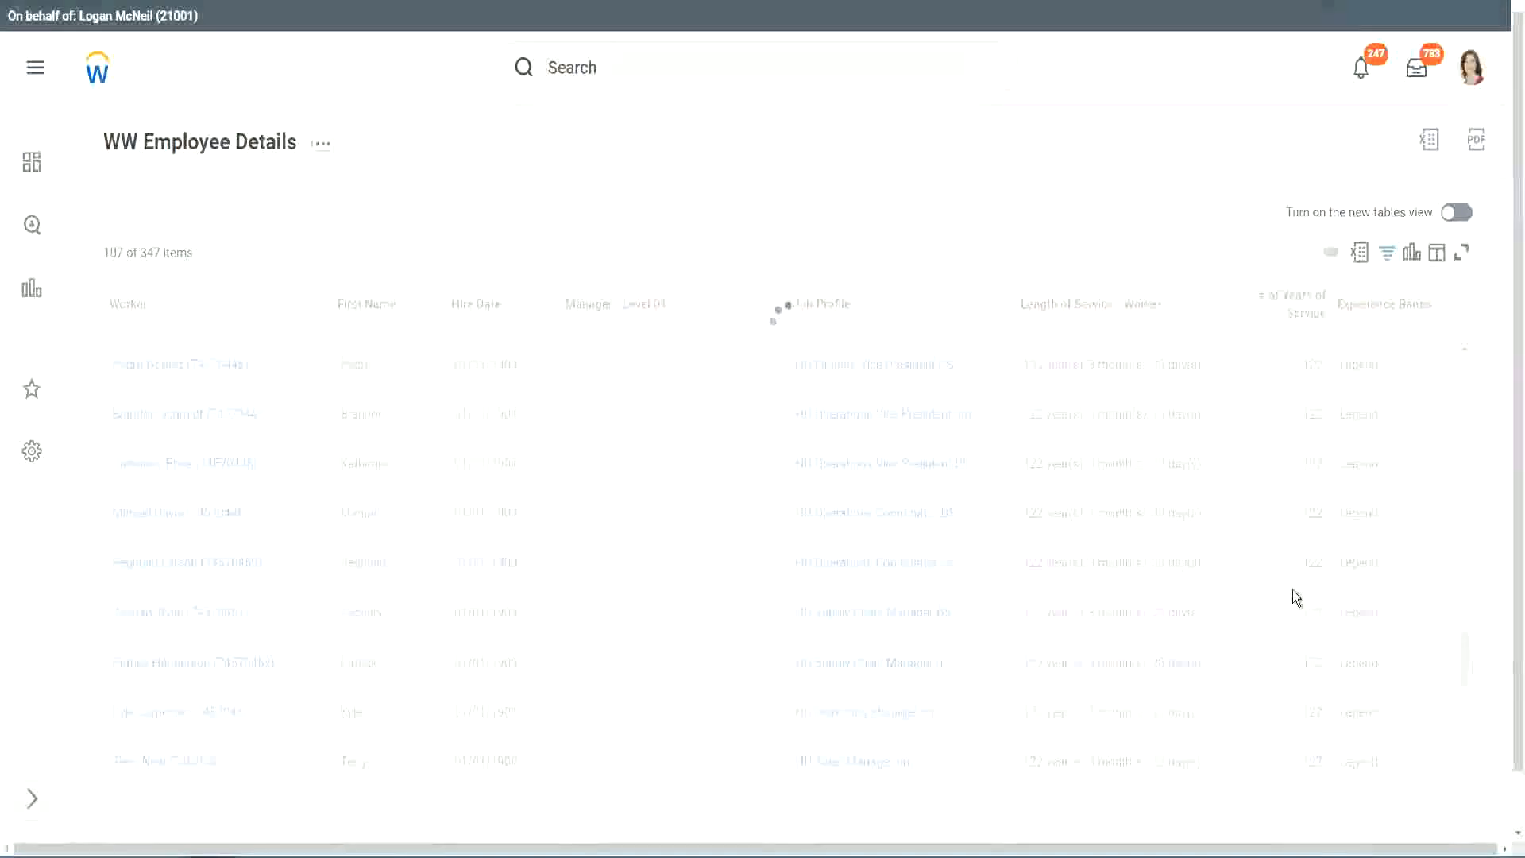
scroll(1293, 590, "down", 3)
scroll(1293, 589, "down", 10)
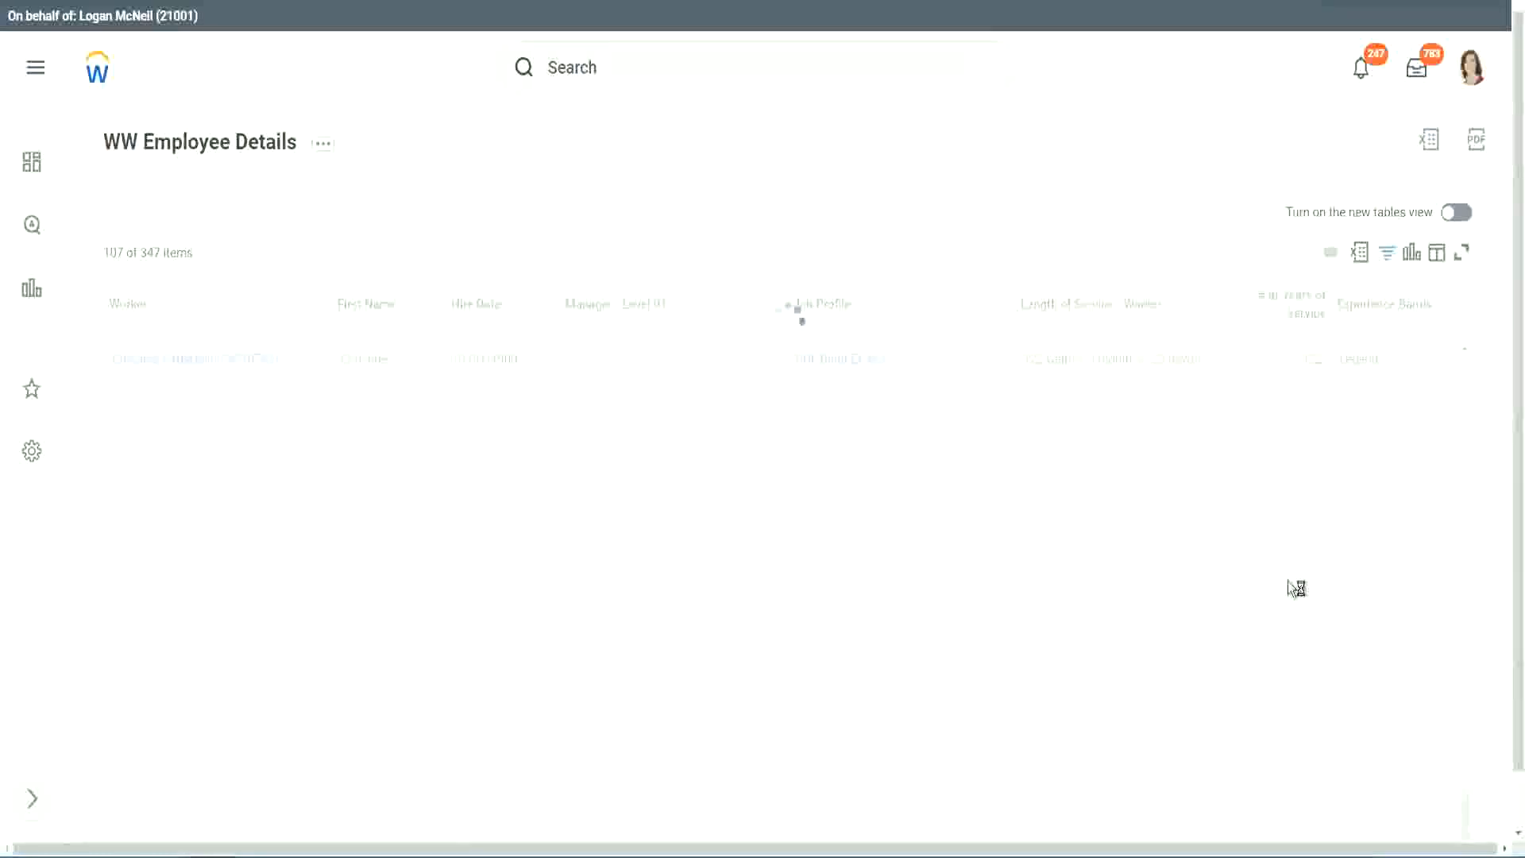
scroll(1272, 524, "down", 6)
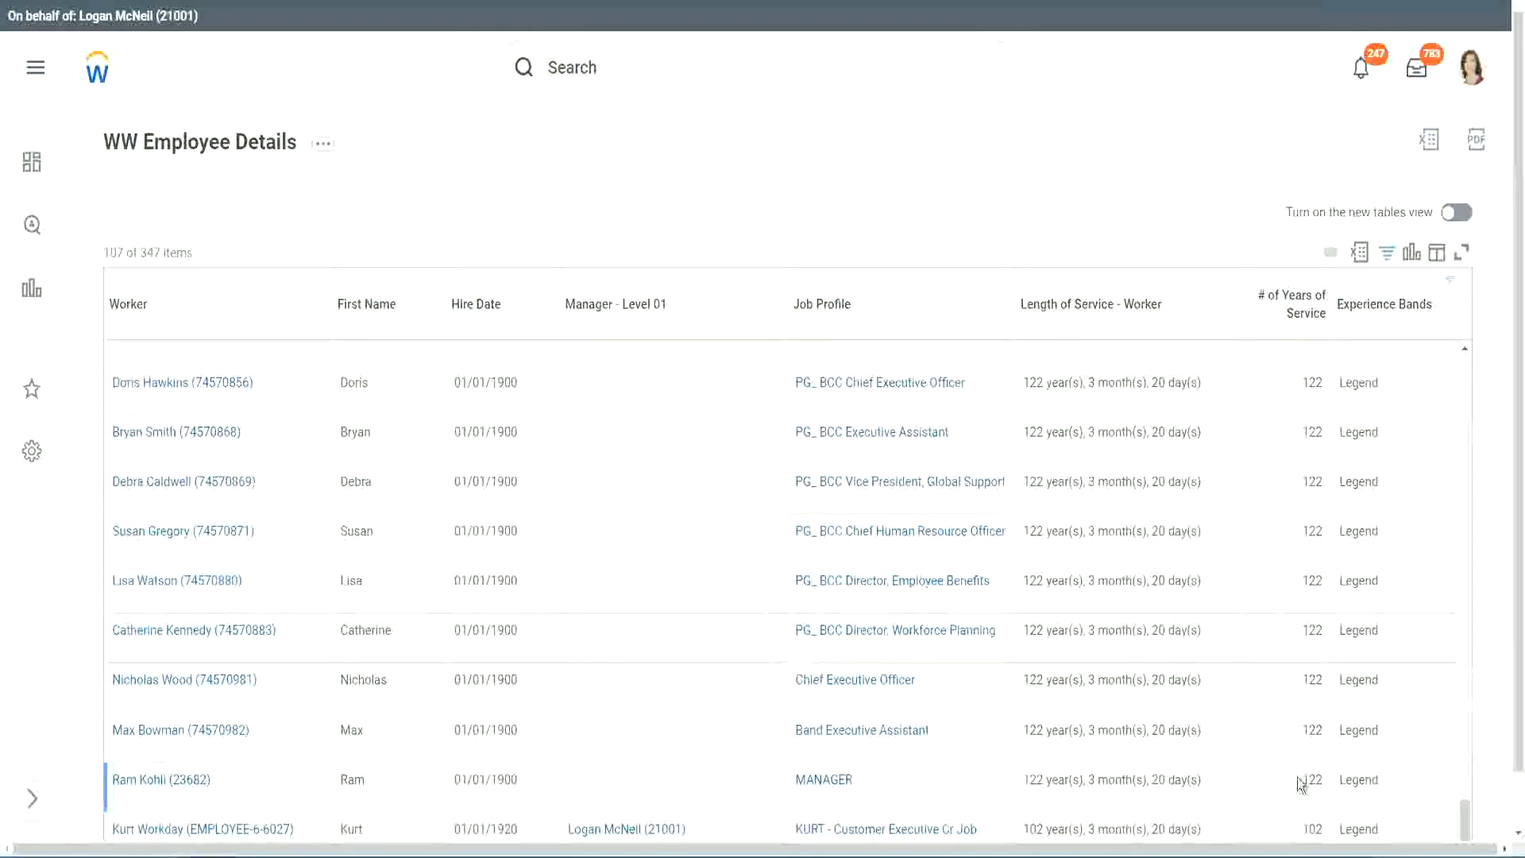
double_click(1311, 828)
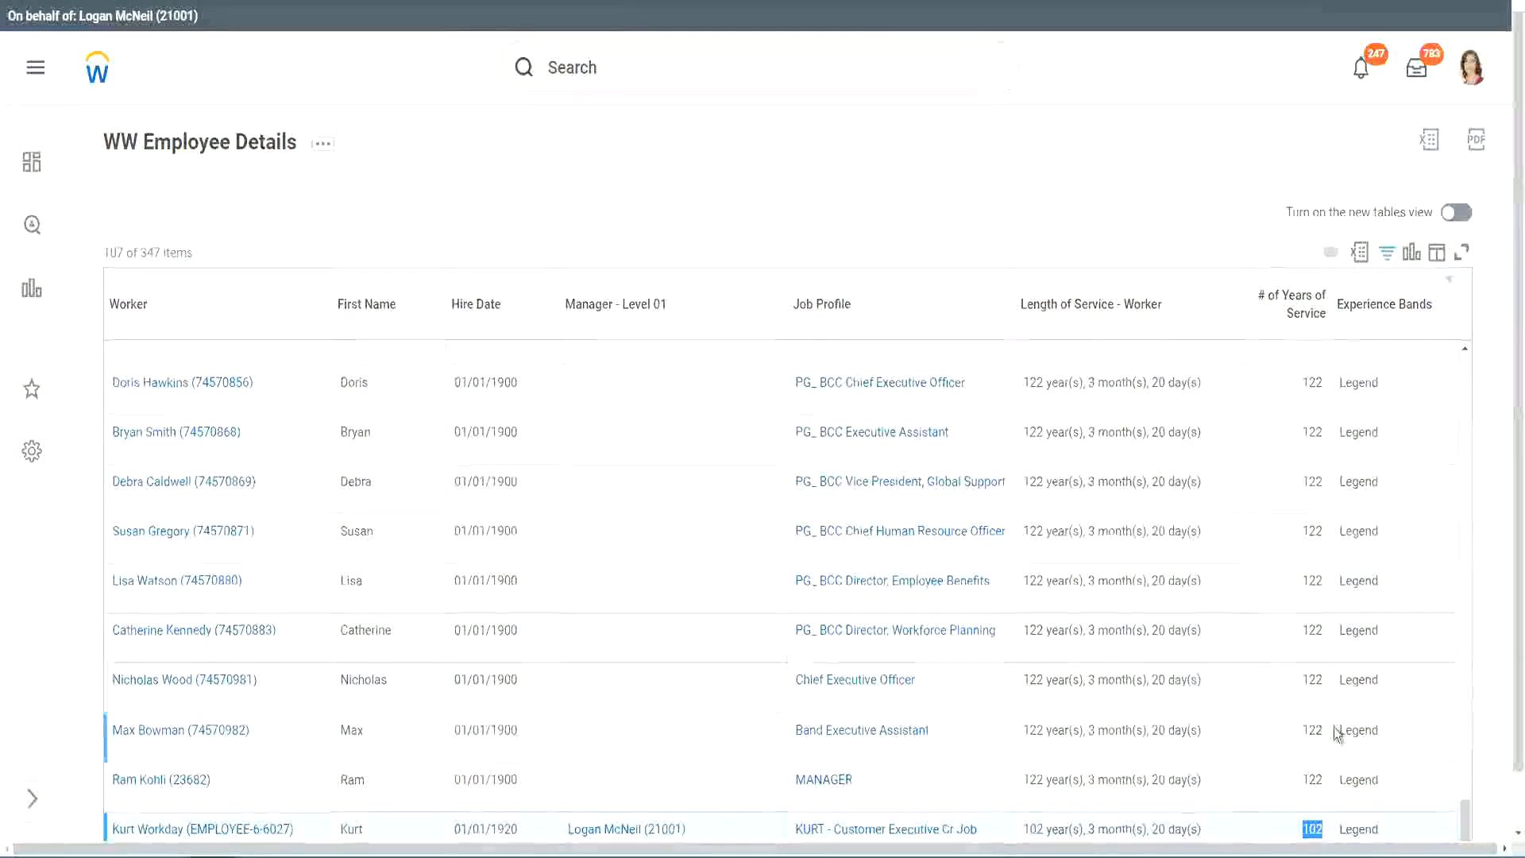
left_click_drag(1315, 679, 1323, 679)
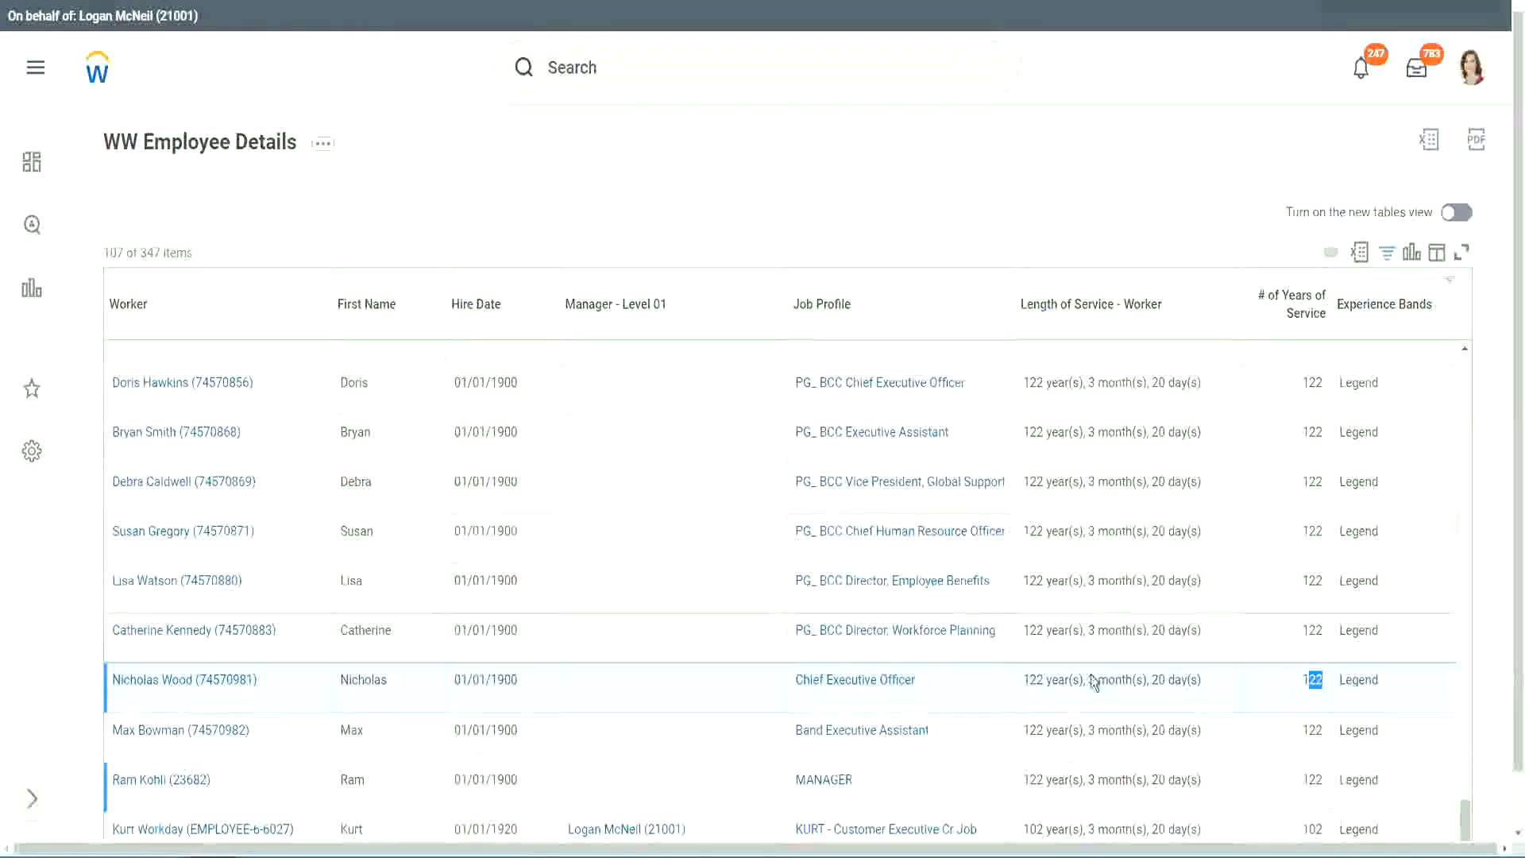
left_click(1281, 633)
left_click(1280, 633)
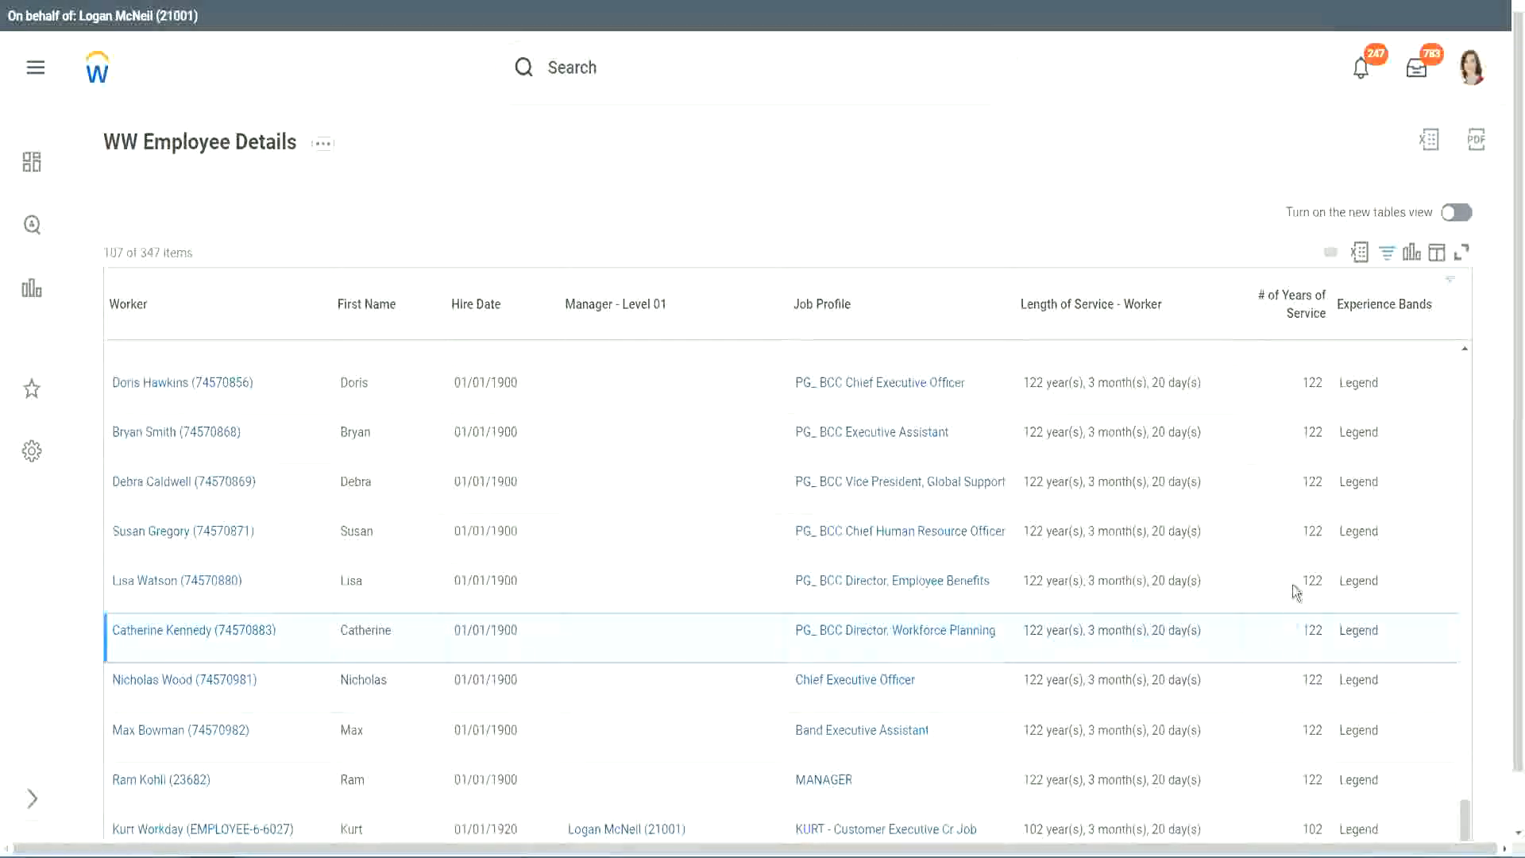
left_click(1284, 518)
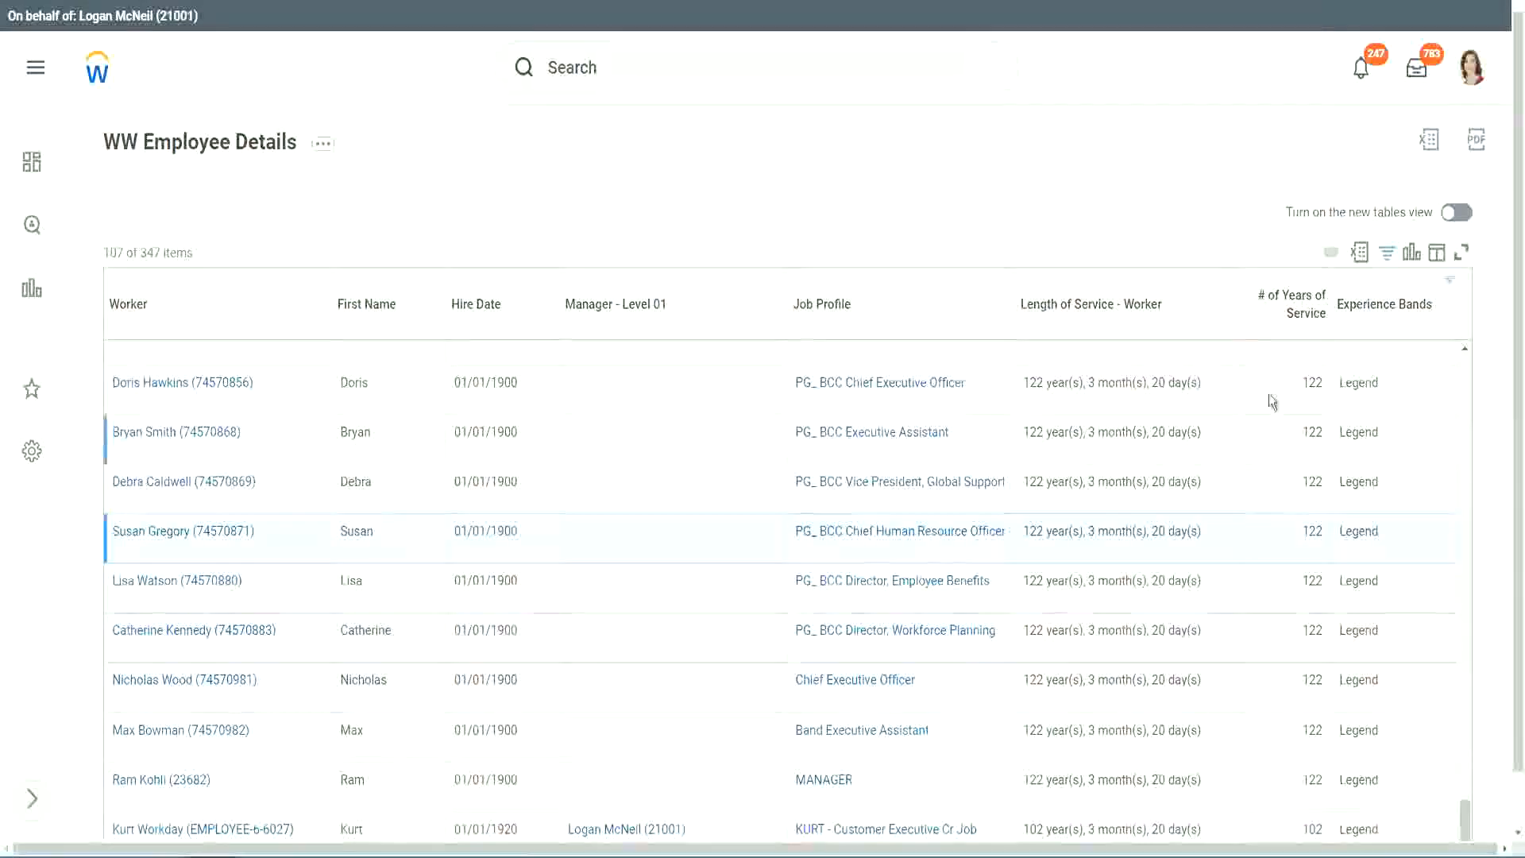
Change the Experience Bands filter value to Experienced, keeping the contains condition, and apply the filter
left_click(1393, 314)
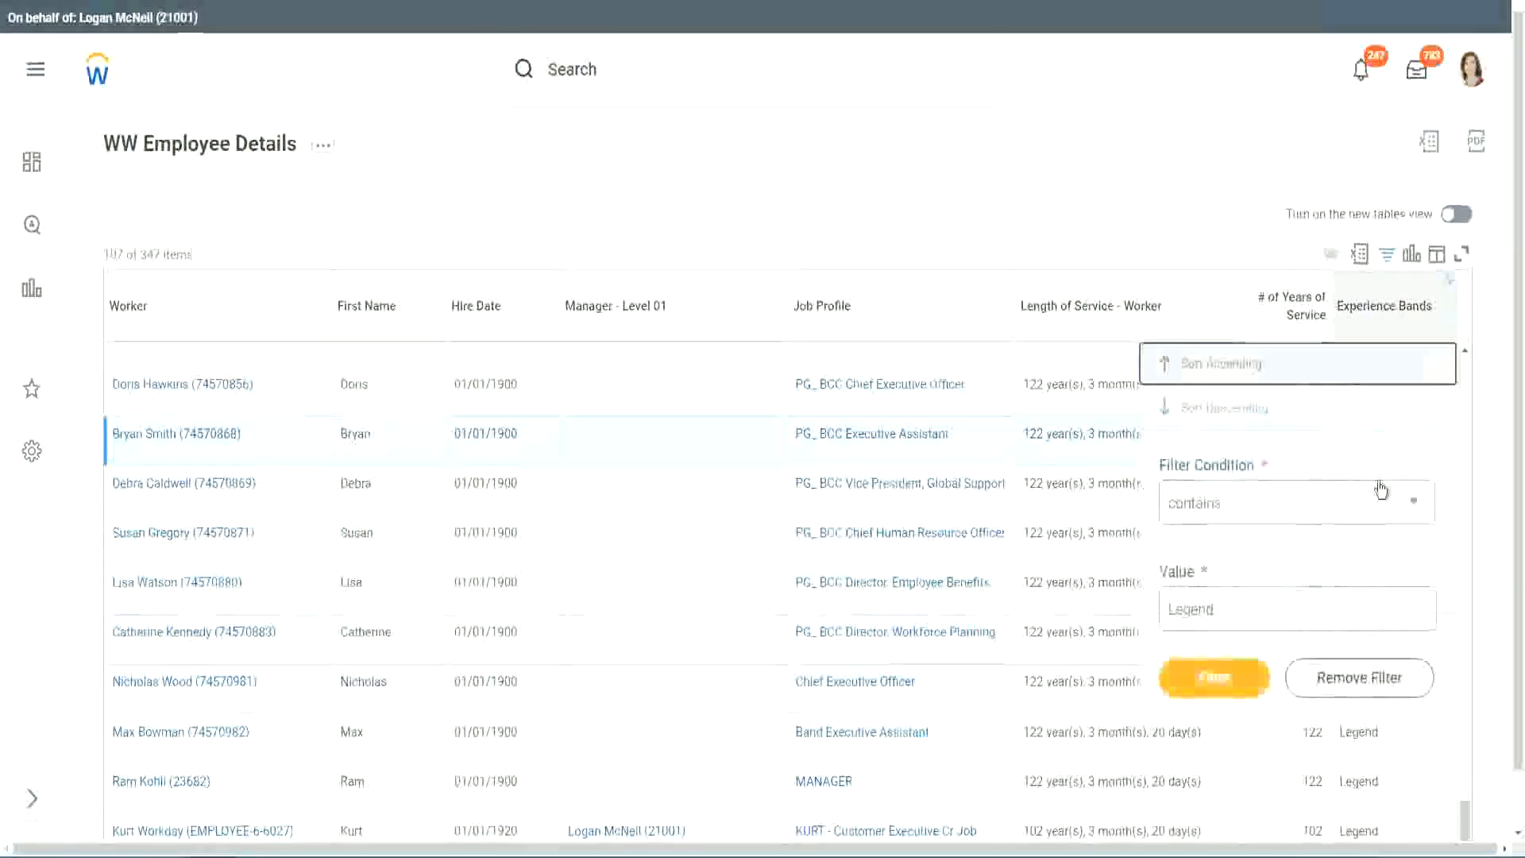
left_click(1248, 608)
left_click_drag(1248, 608, 1047, 607)
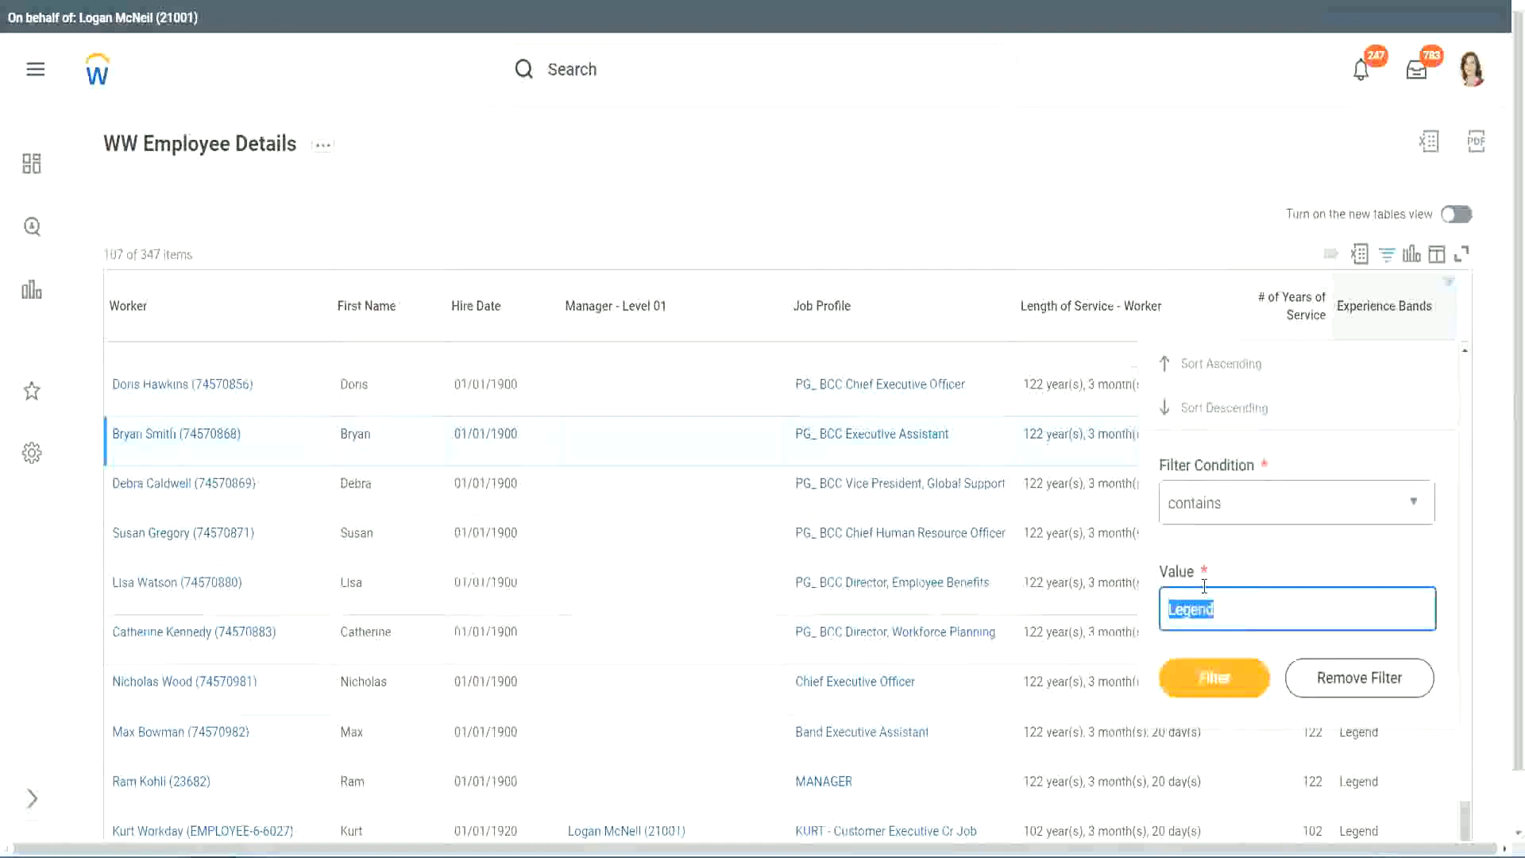
type("Ex")
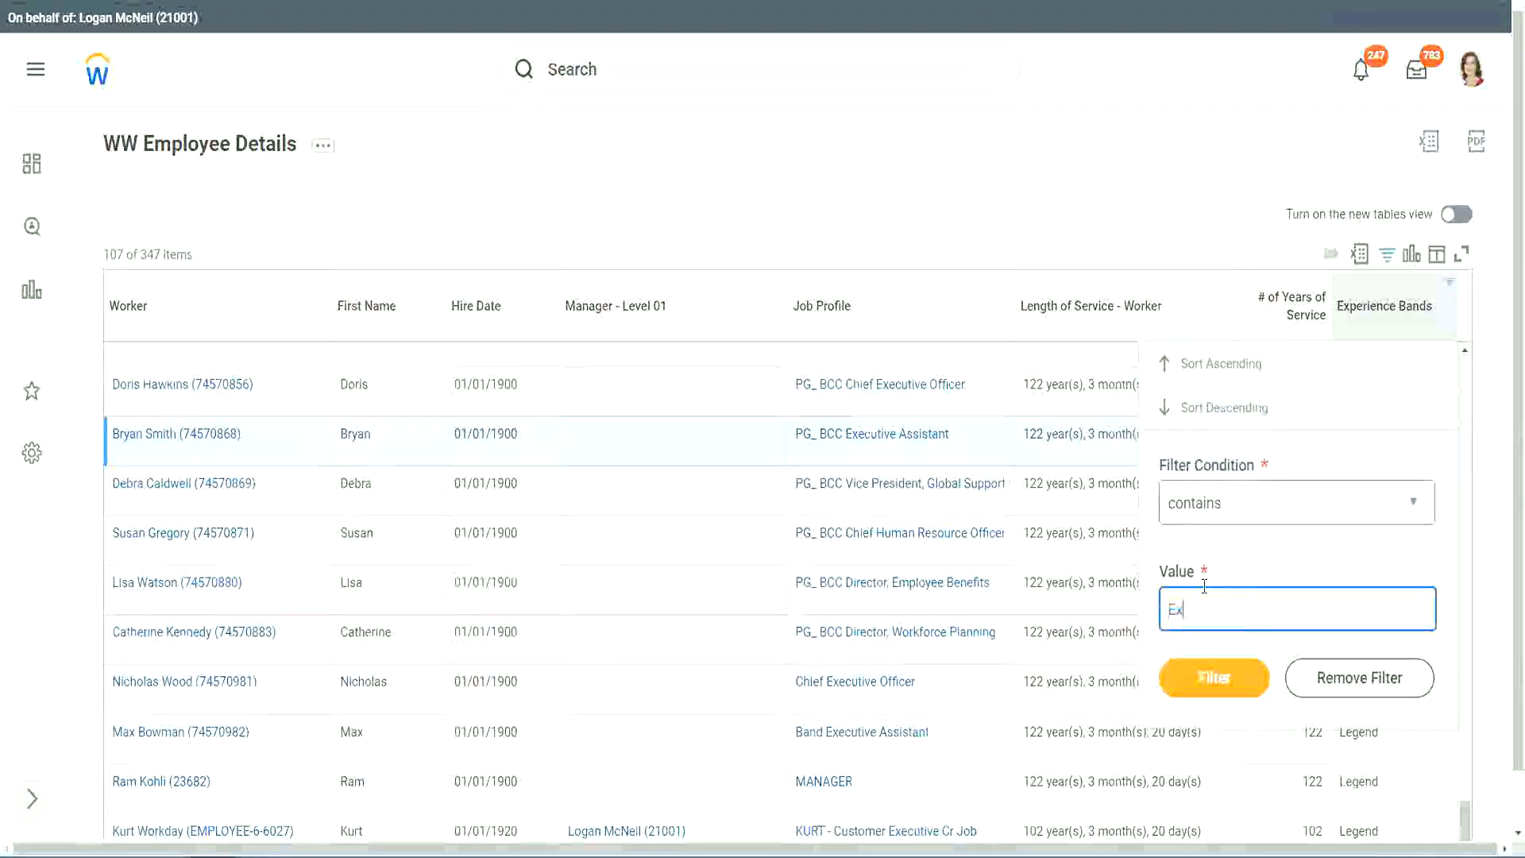
type("per")
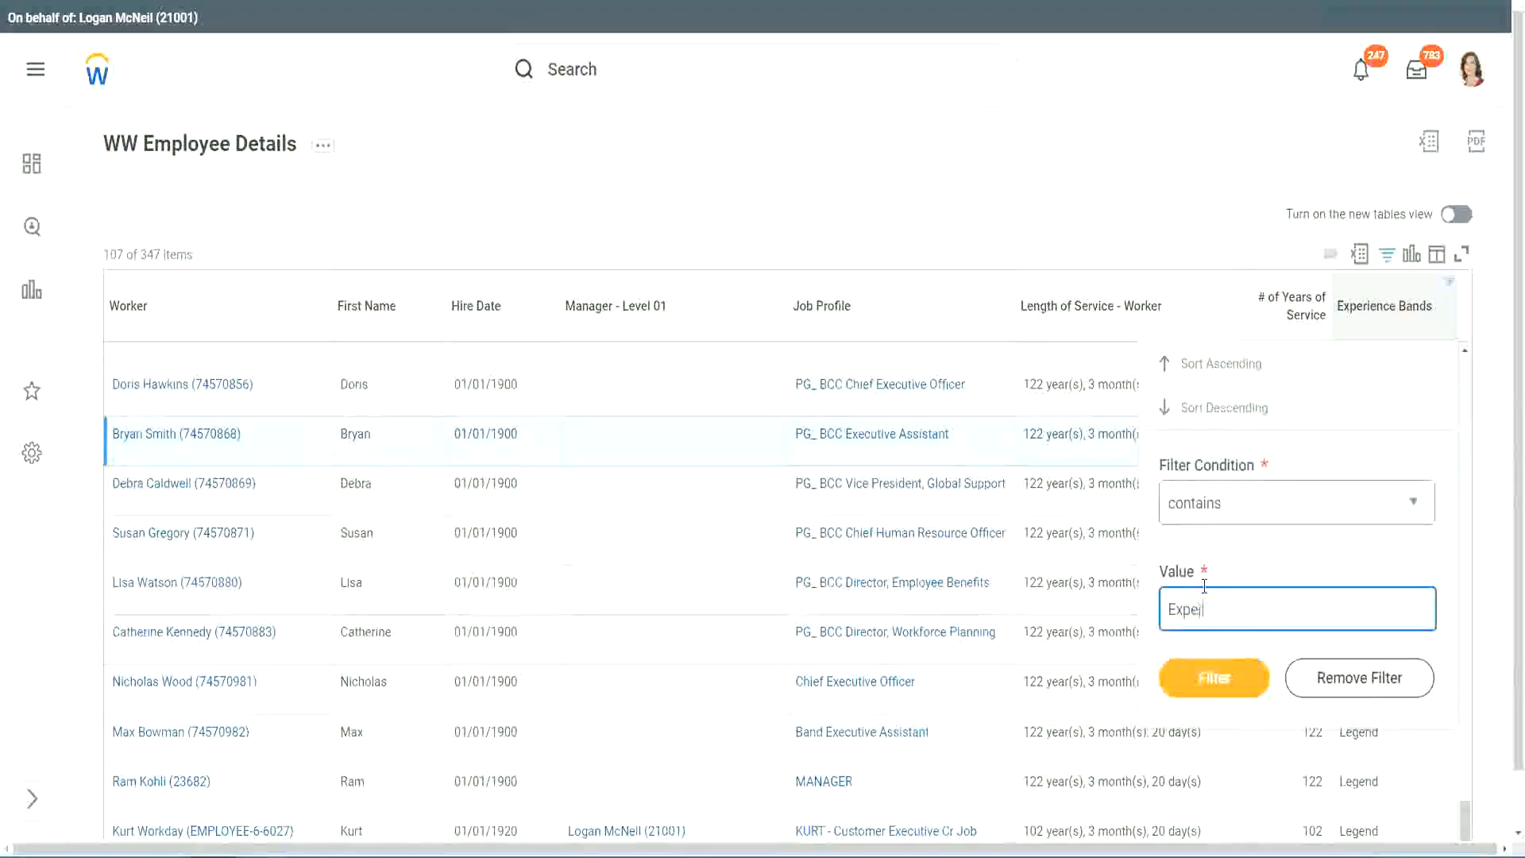
type("ienced")
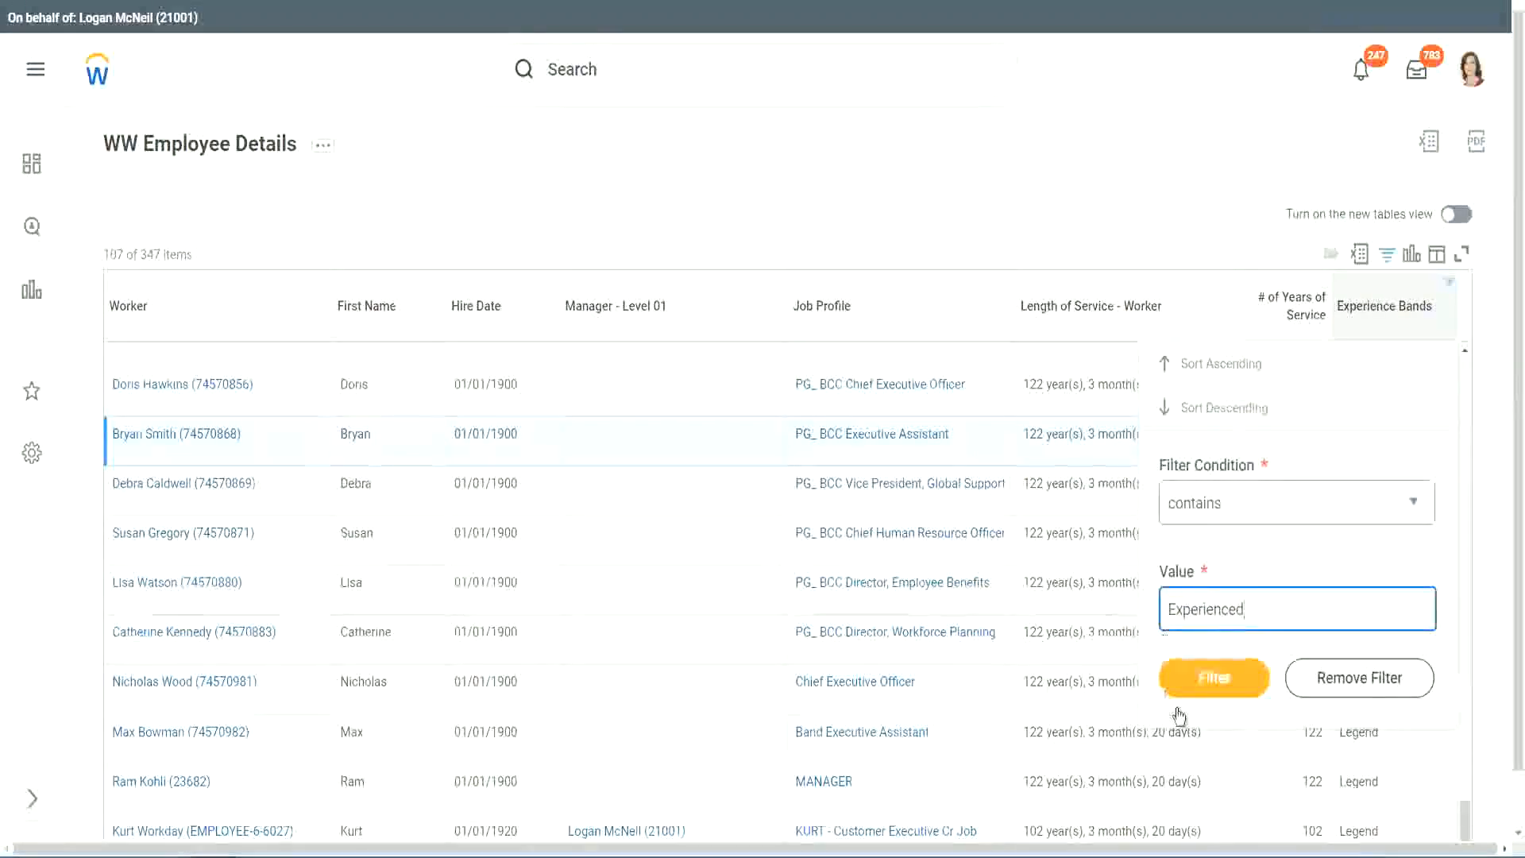
left_click(1224, 676)
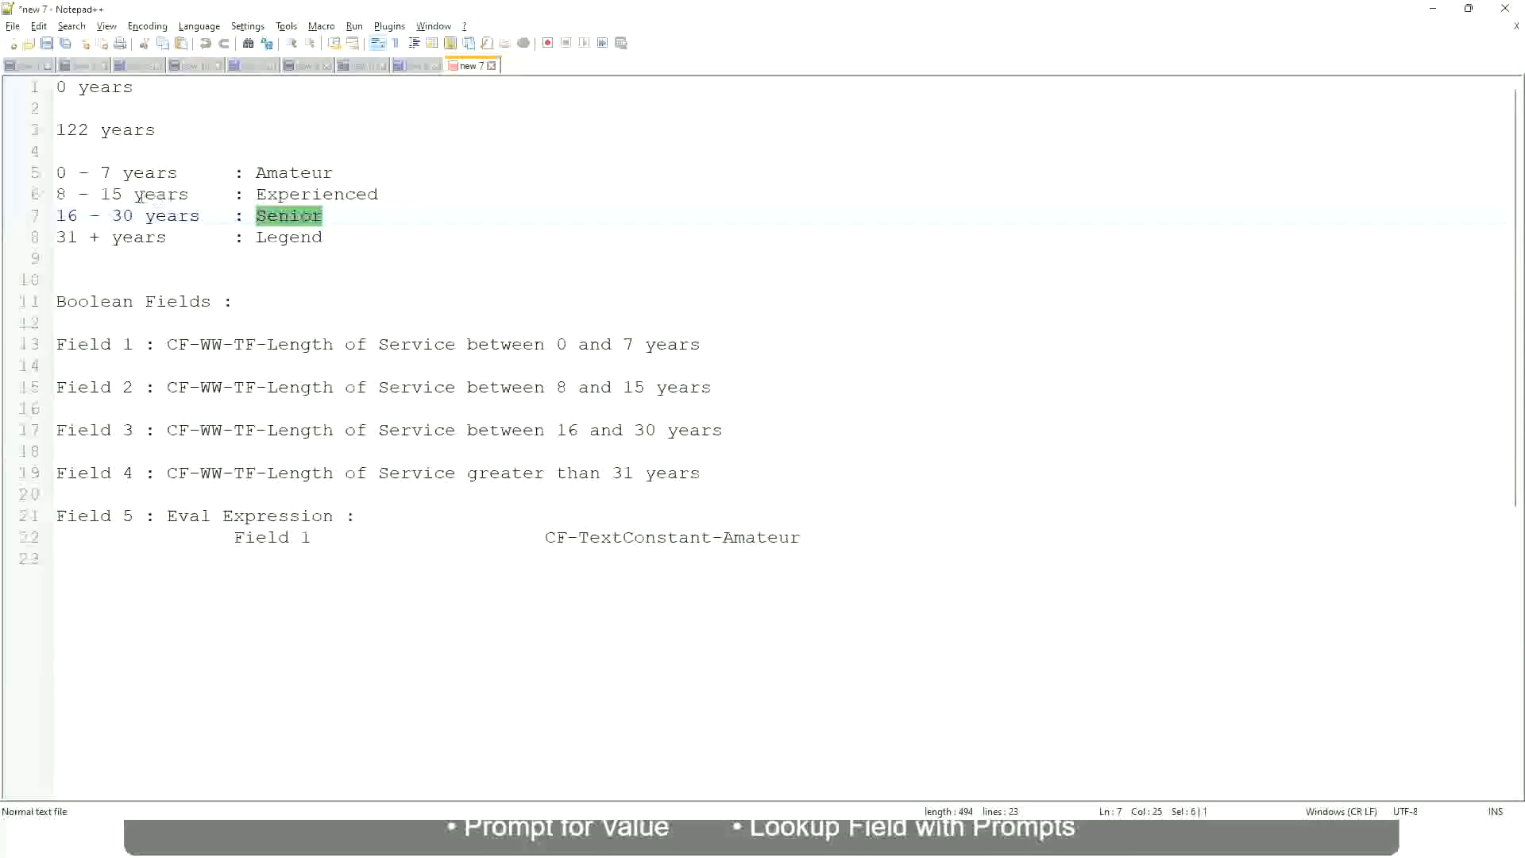
Switch to the Notepad++ notes and check the 8 - 15 years range defined for the Experienced band
left_click(107, 196)
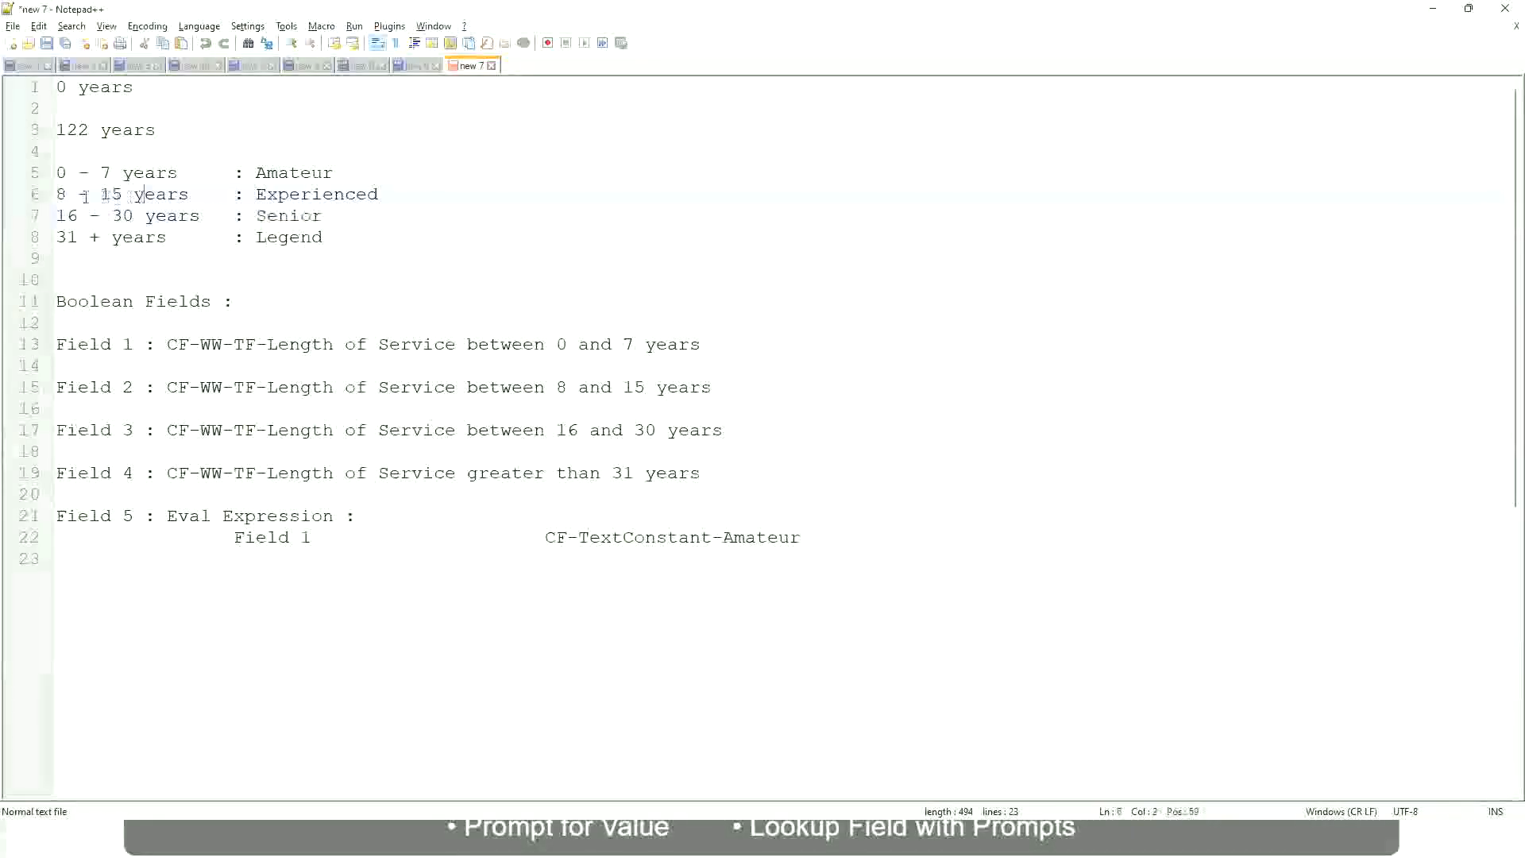
left_click_drag(68, 196, 121, 195)
left_click(126, 195)
left_click(177, 195)
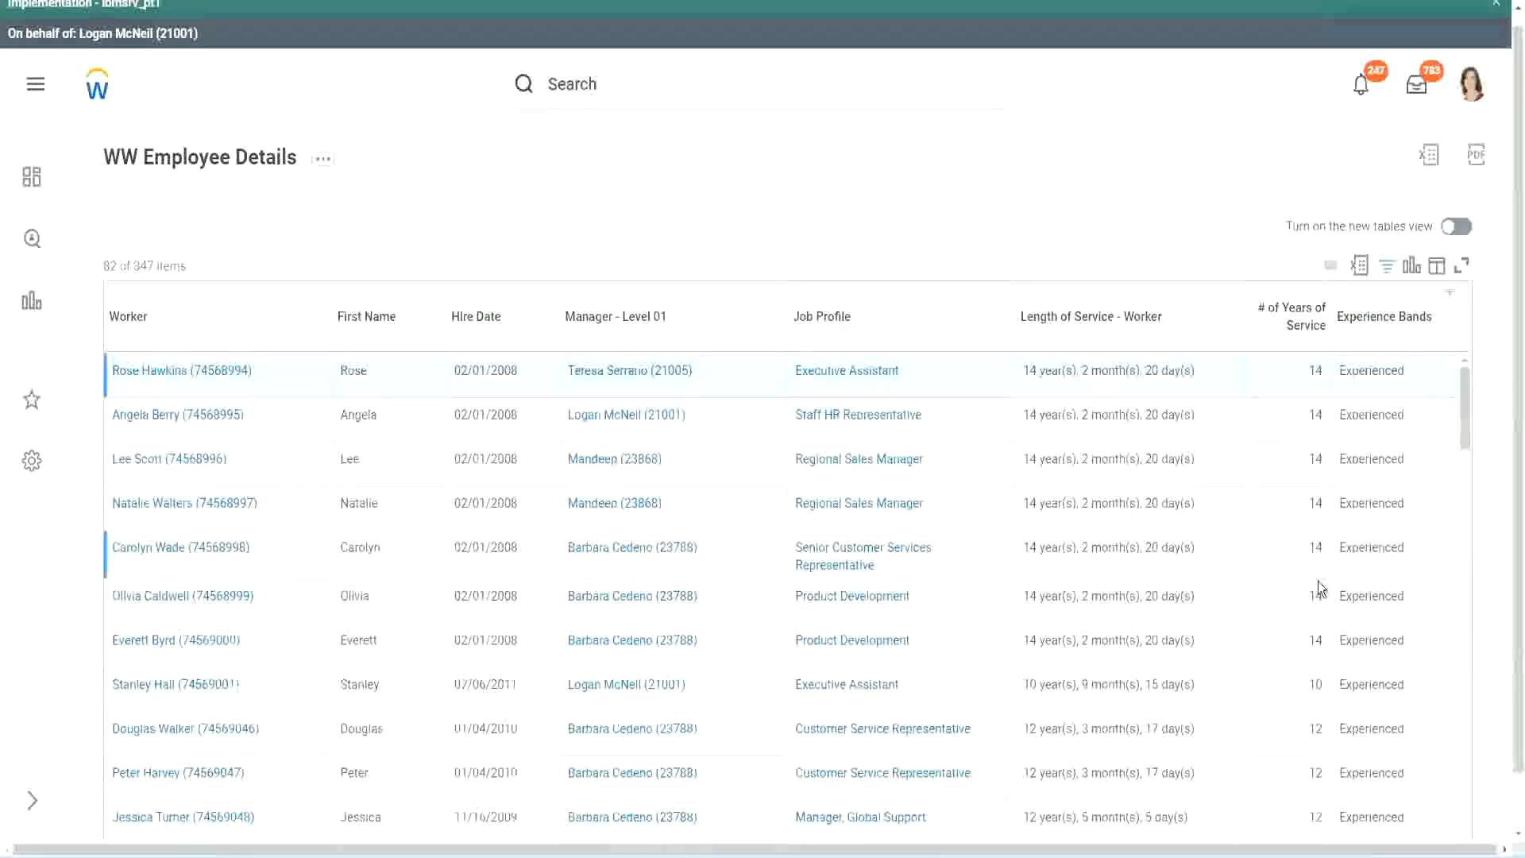
Return to the WW Employee Details report and compare the filtered workers' years of service with the Experienced band
scroll(1318, 587, "down", 3)
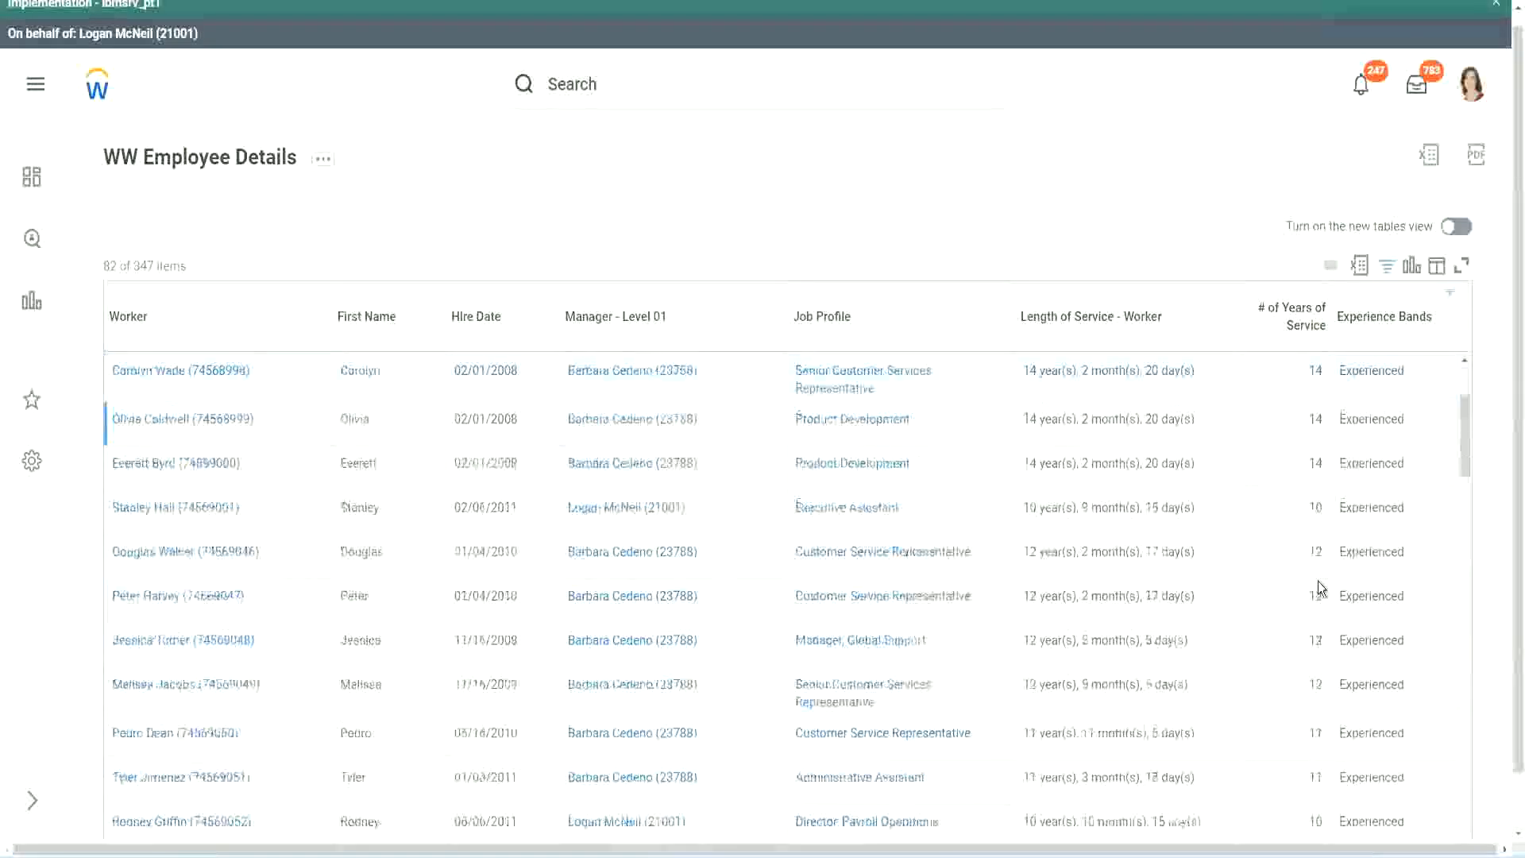
scroll(1319, 588, "down", 3)
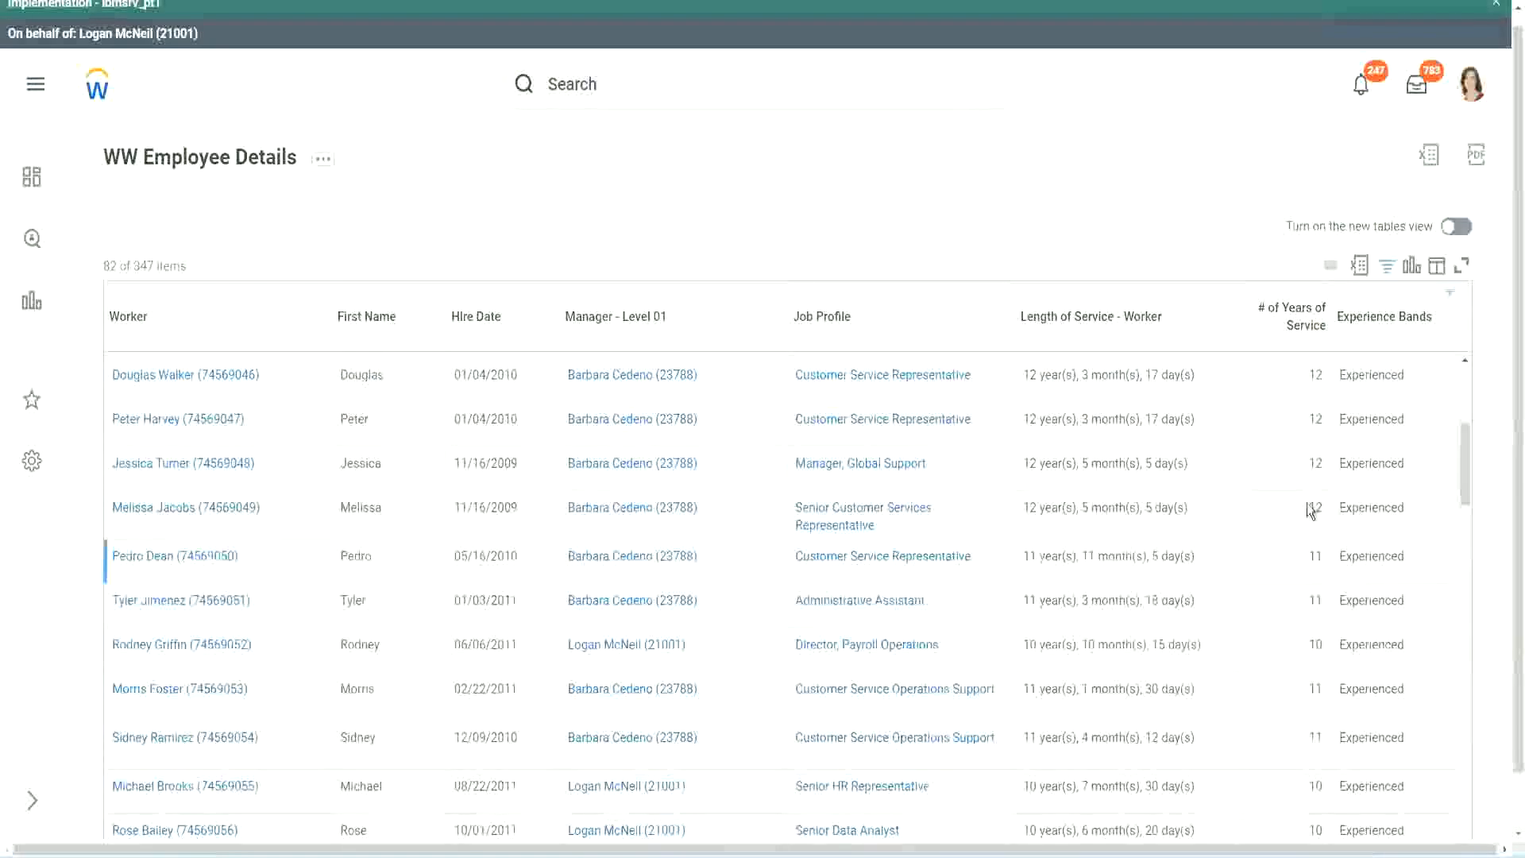
double_click(1353, 417)
scroll(1305, 620, "down", 3)
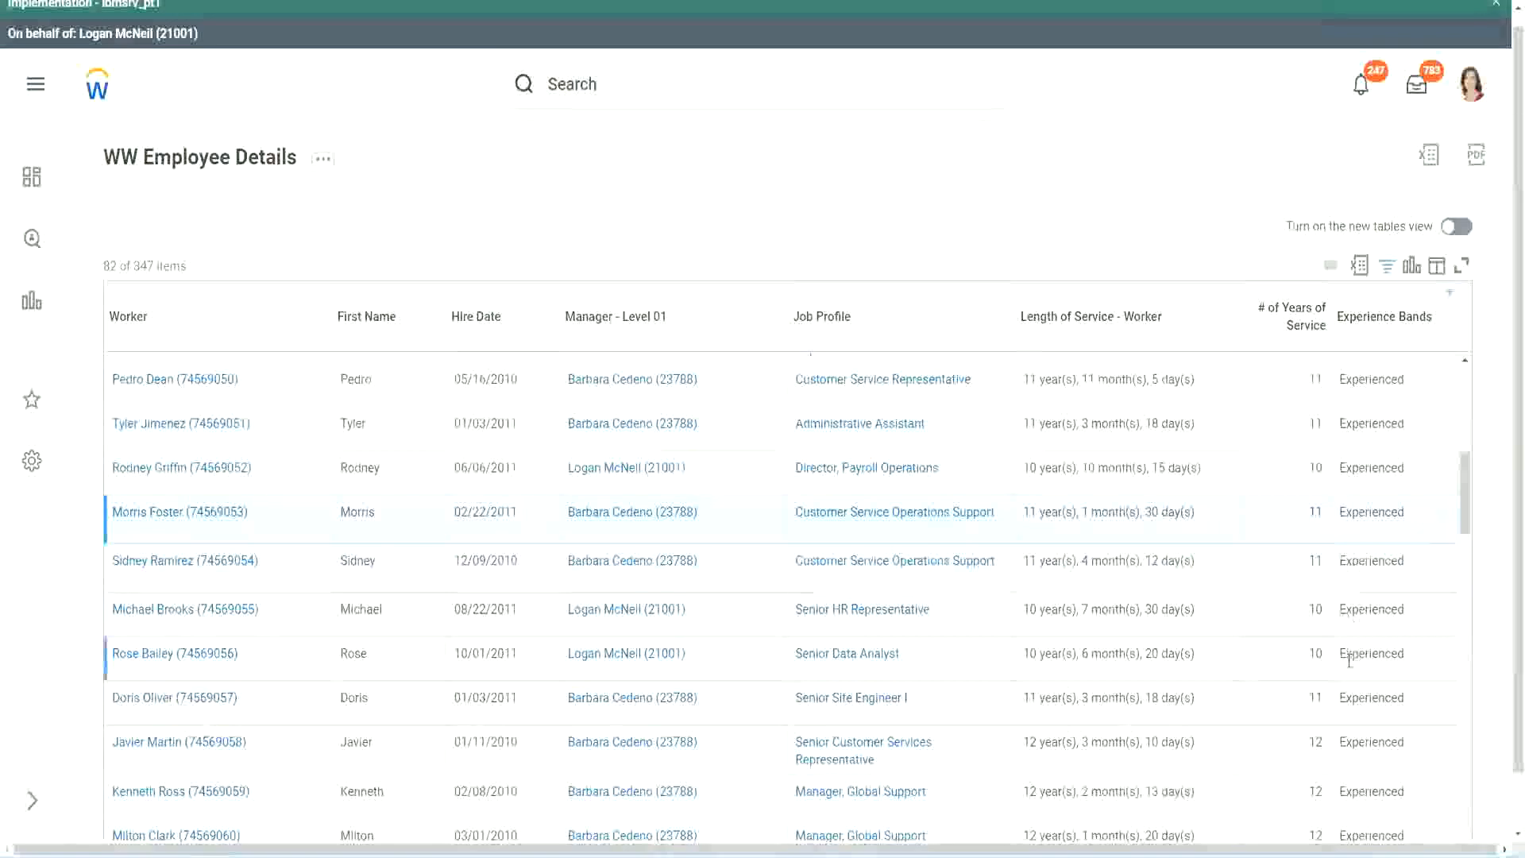
scroll(1349, 660, "down", 5)
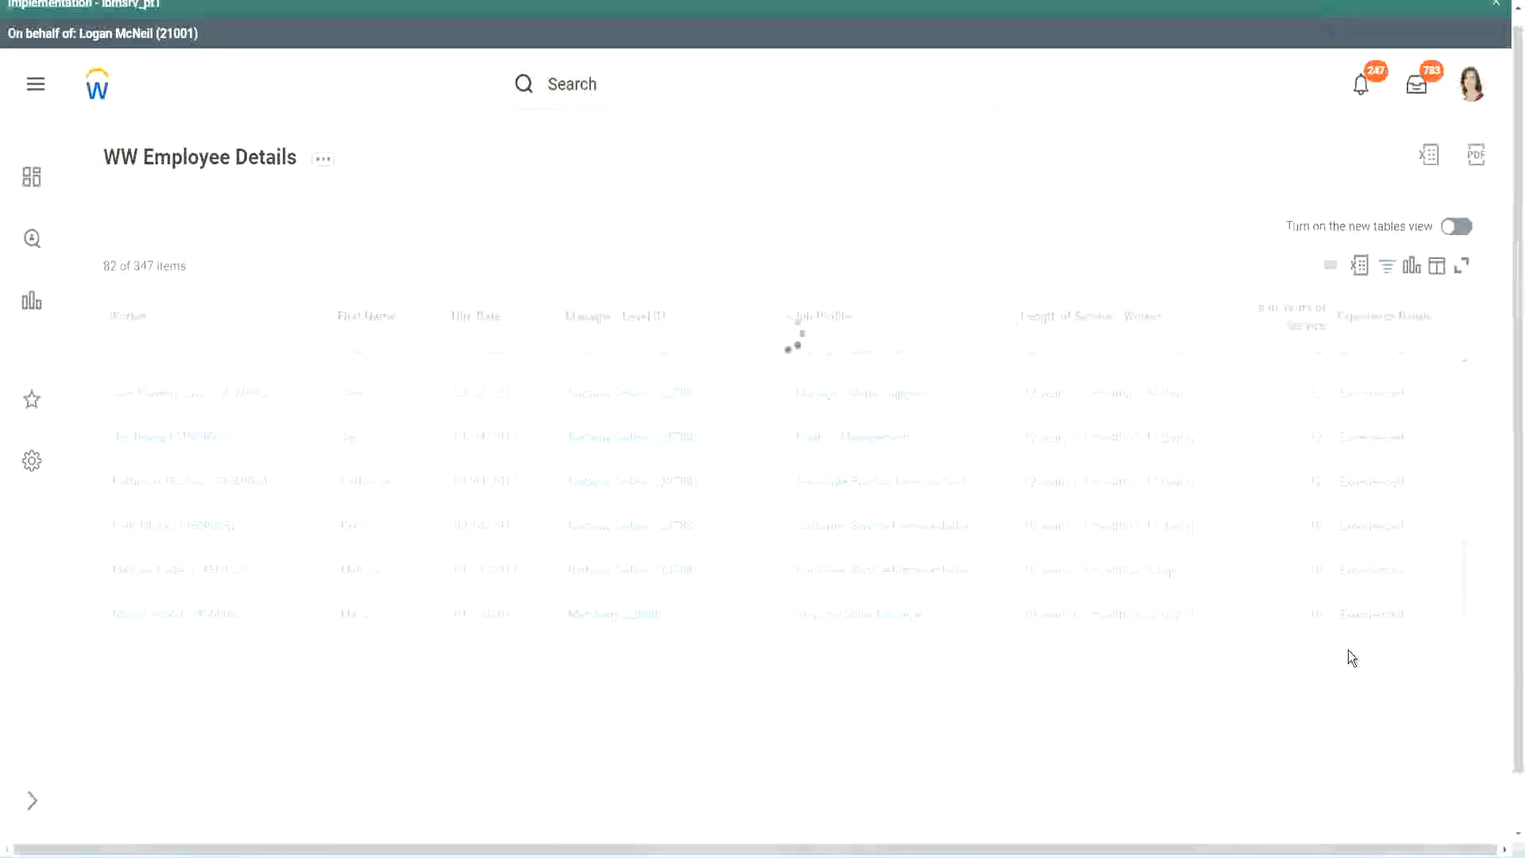